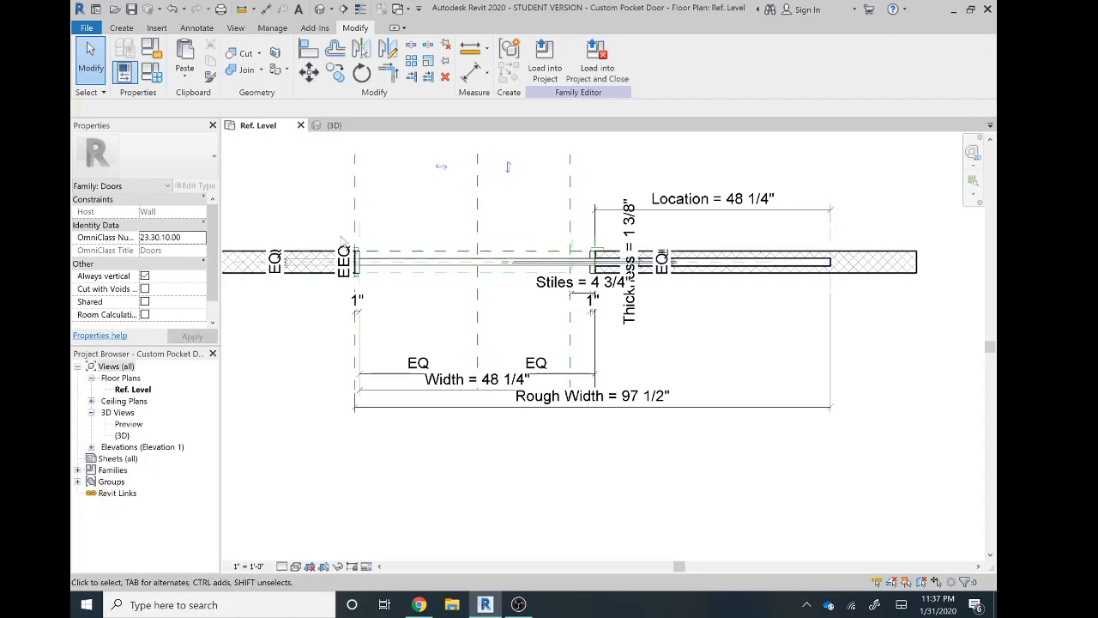
middle_click_drag(419, 229, 465, 195)
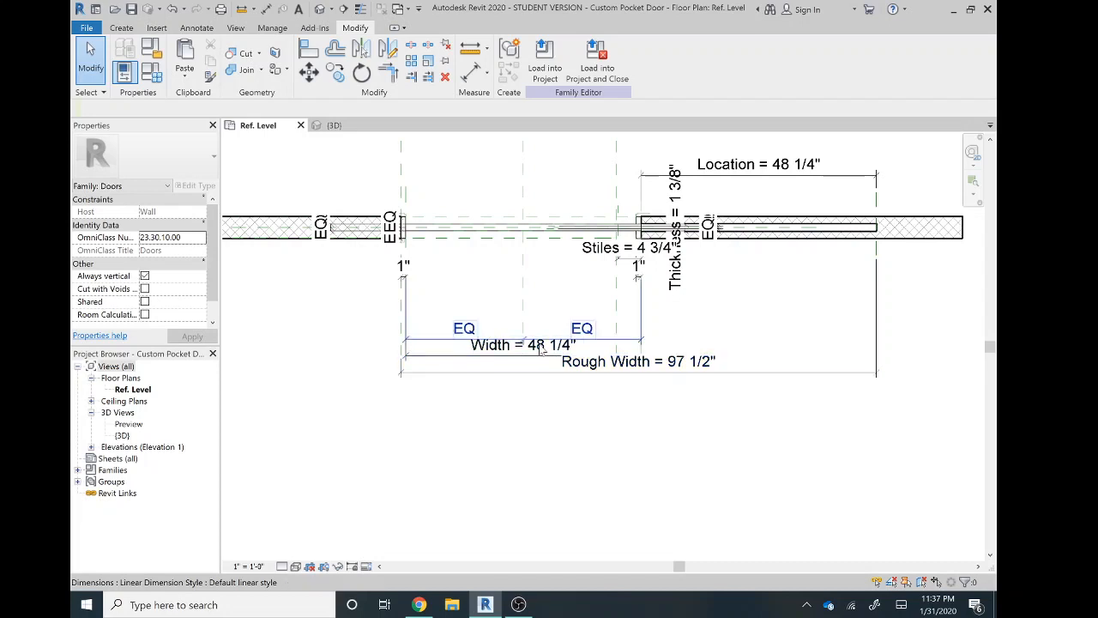
scroll(369, 232, "up", 1)
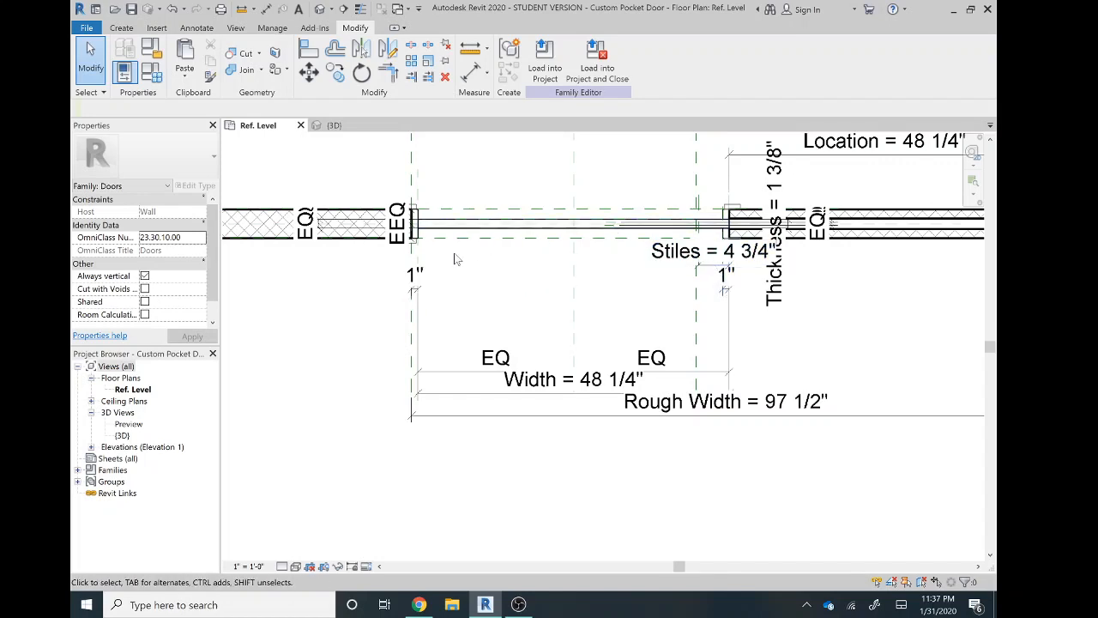
scroll(446, 225, "down", 1)
middle_click_drag(446, 225, 456, 259)
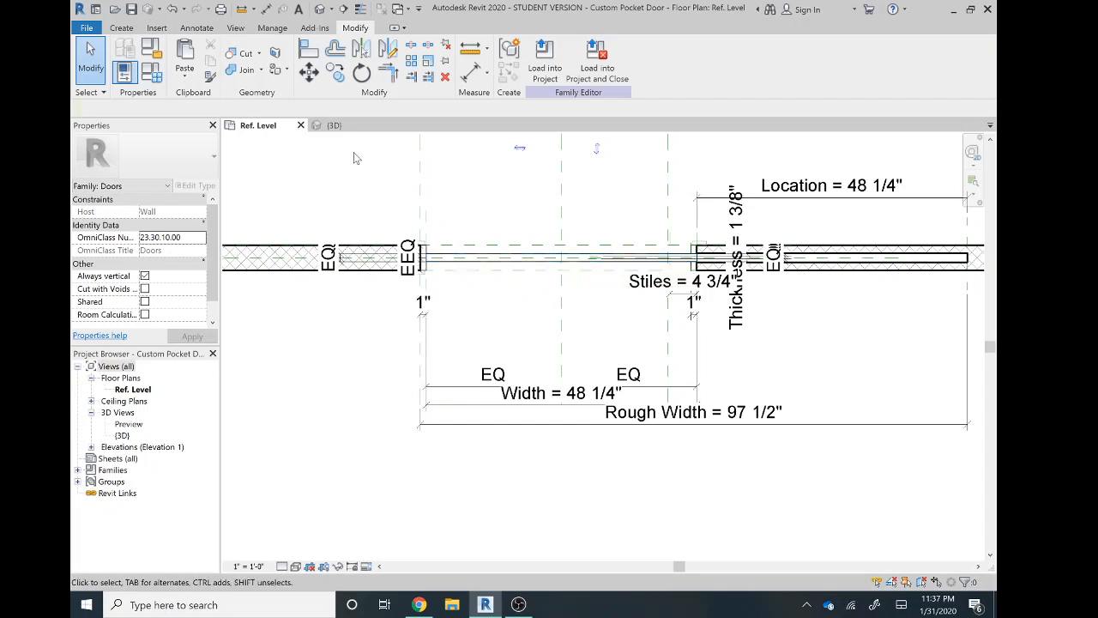
- Select and copy the brass door handle and latch from its own family's 3D view
left_click(334, 125)
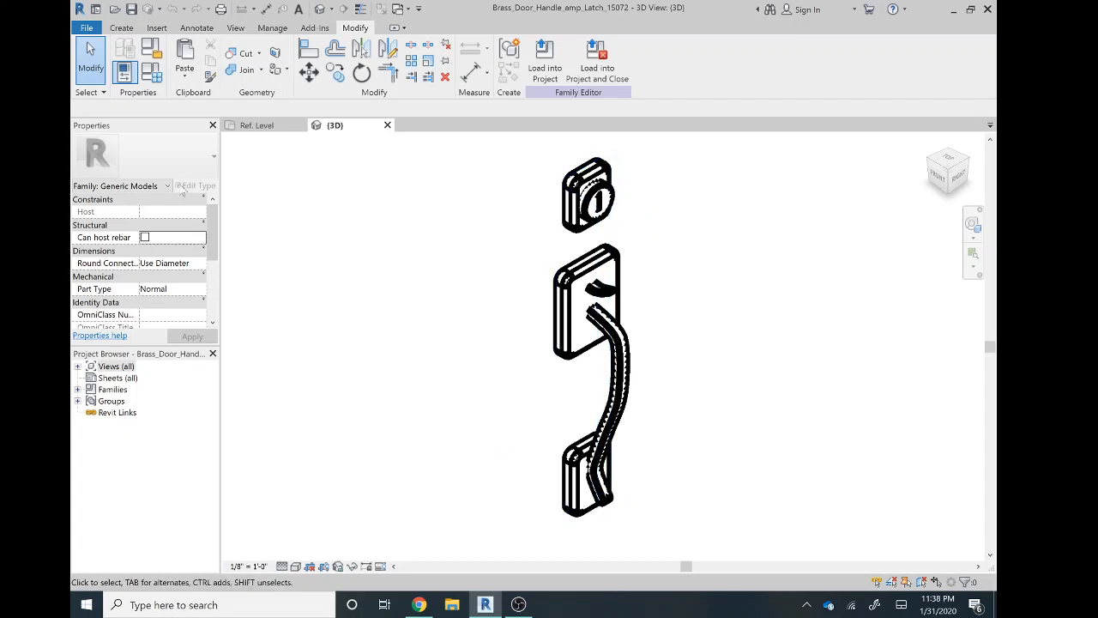
left_click(244, 127)
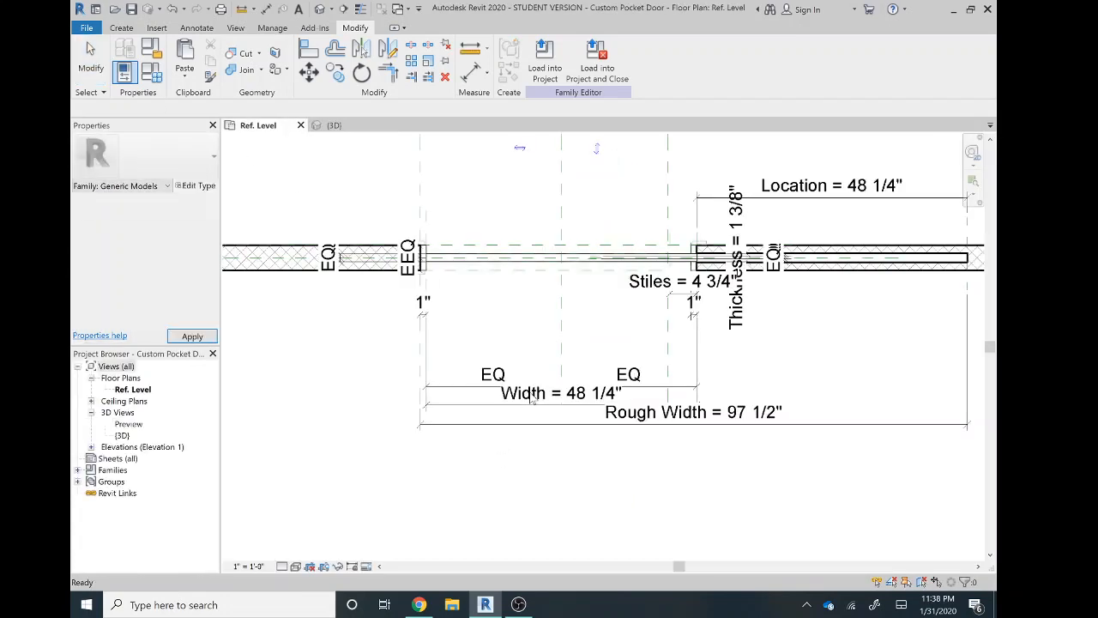
left_click(352, 125)
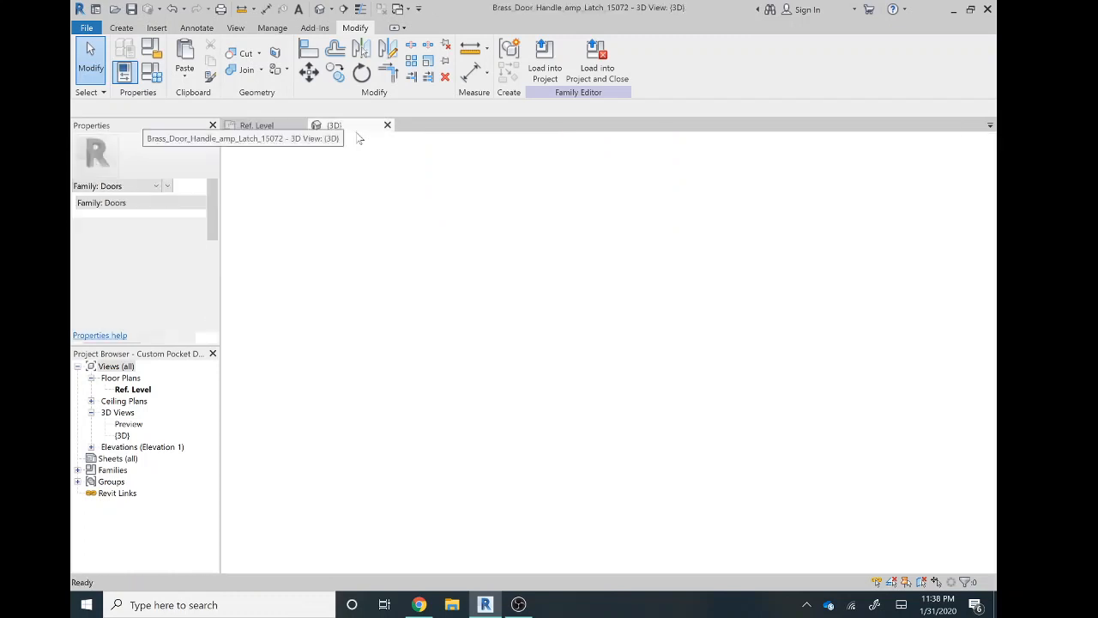
left_click(583, 299)
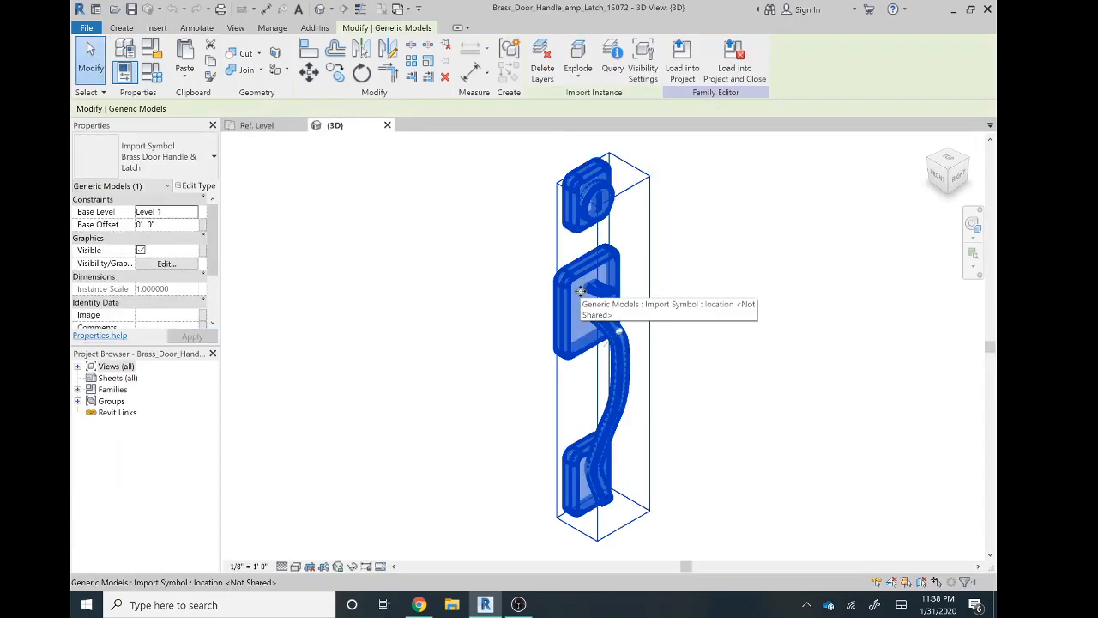
- Paste the handle into the pocket door's Ref. Level plan just above the door panel, accepting the duplicate types, and check it in 3D
left_click(256, 127)
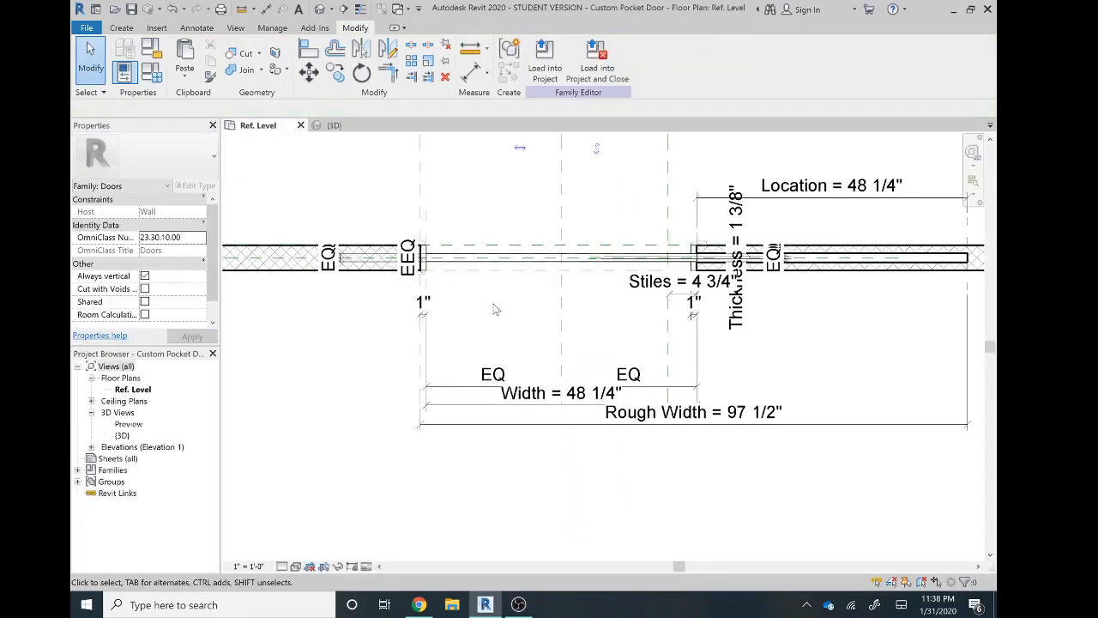
key("ctrl+v")
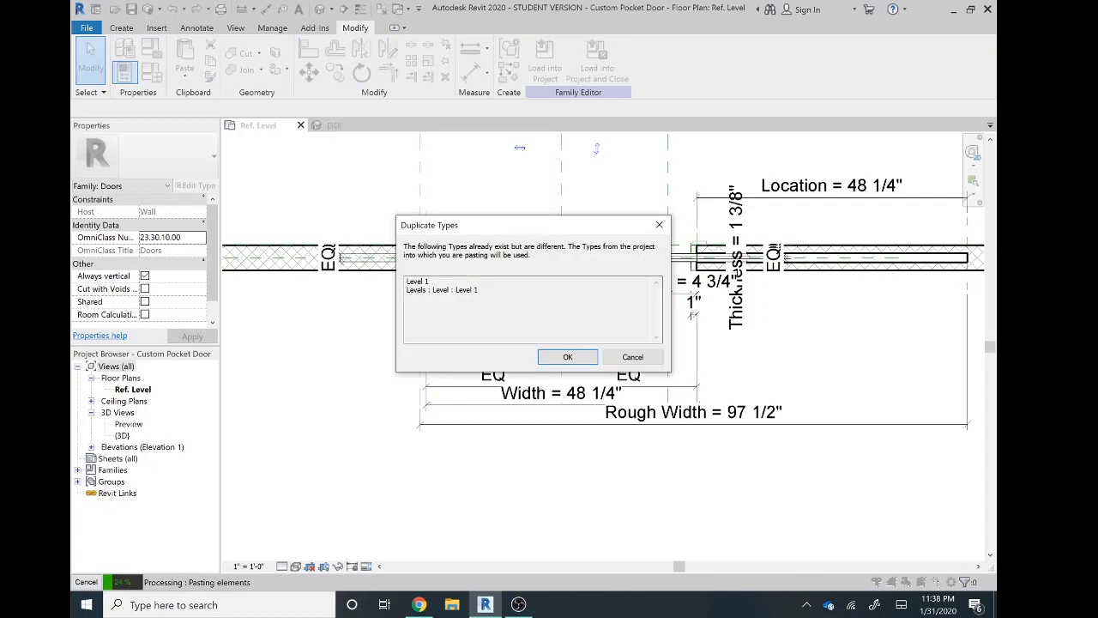
left_click(569, 358)
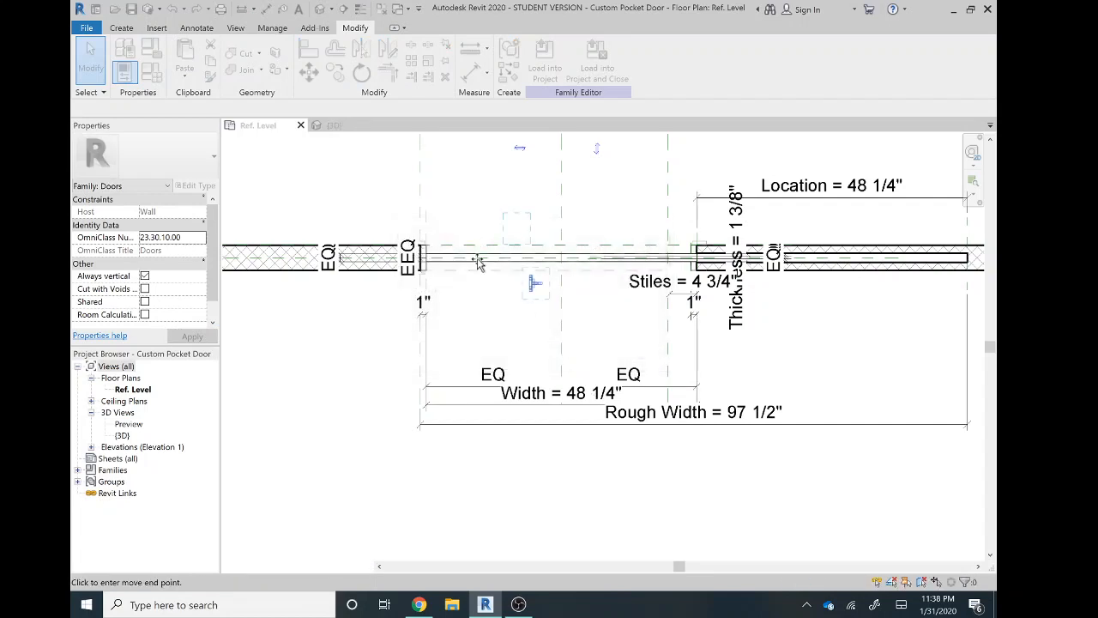
left_click(514, 214)
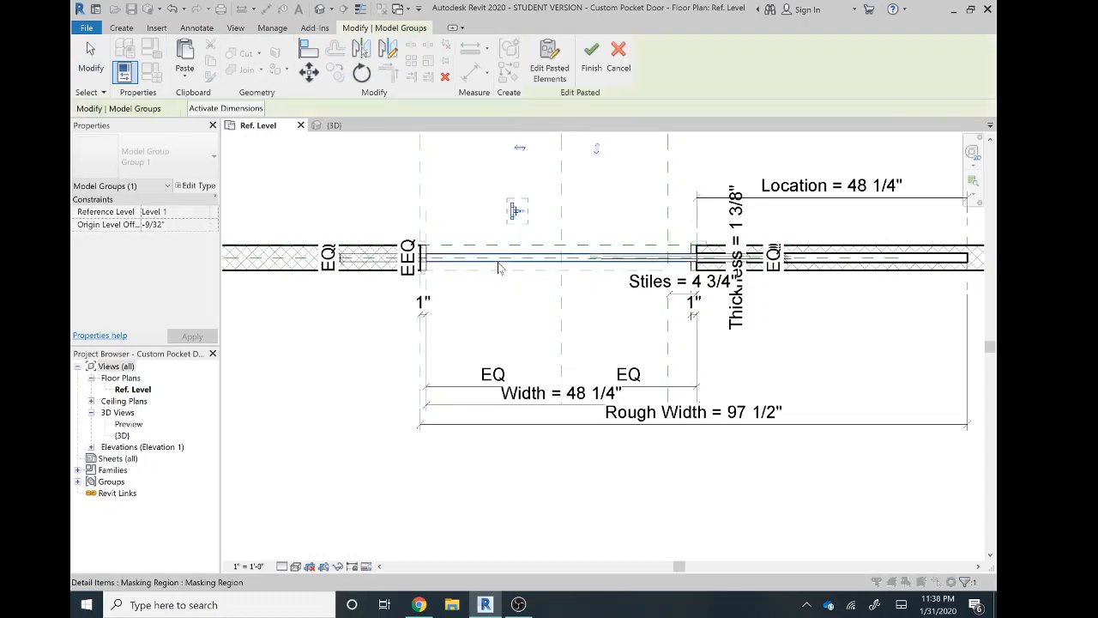
key("Escape")
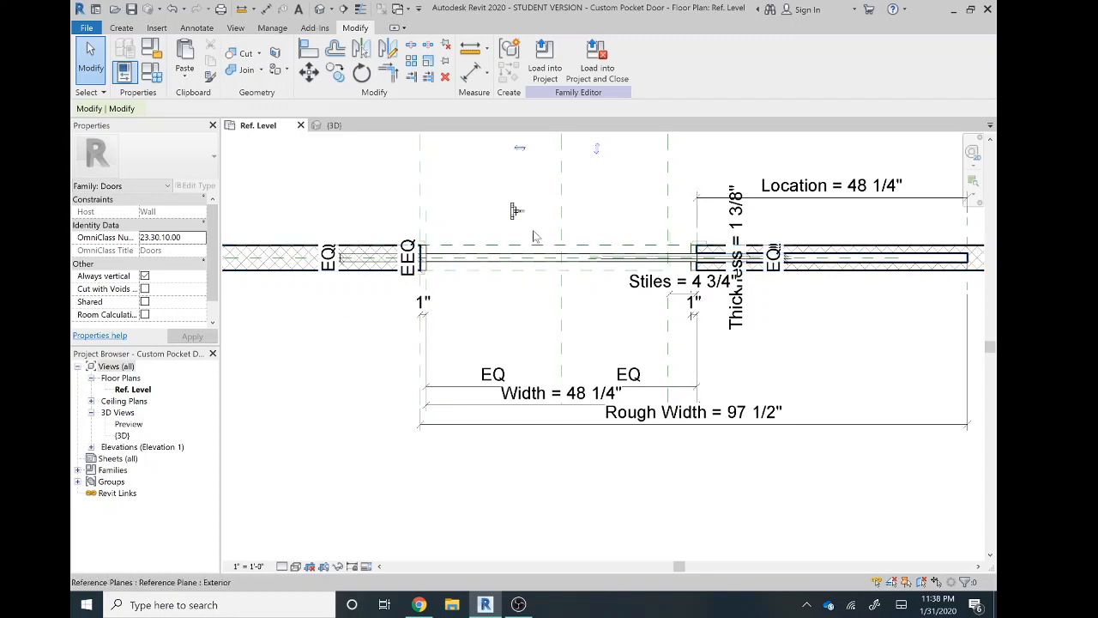
double_click(123, 435)
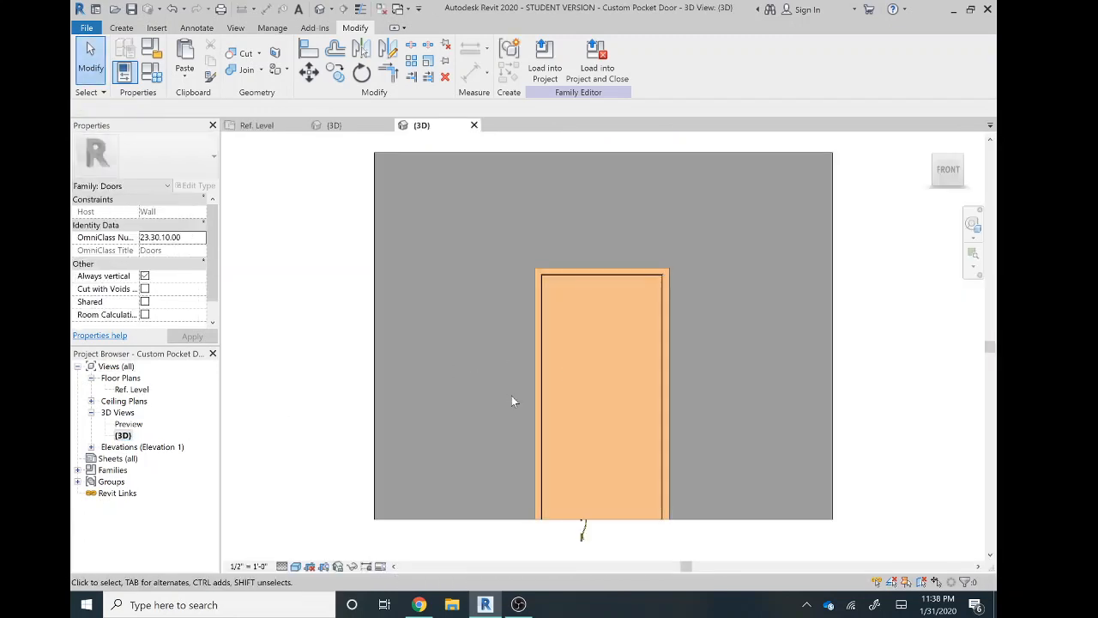
middle_click_drag(460, 346, 636, 411, "shift")
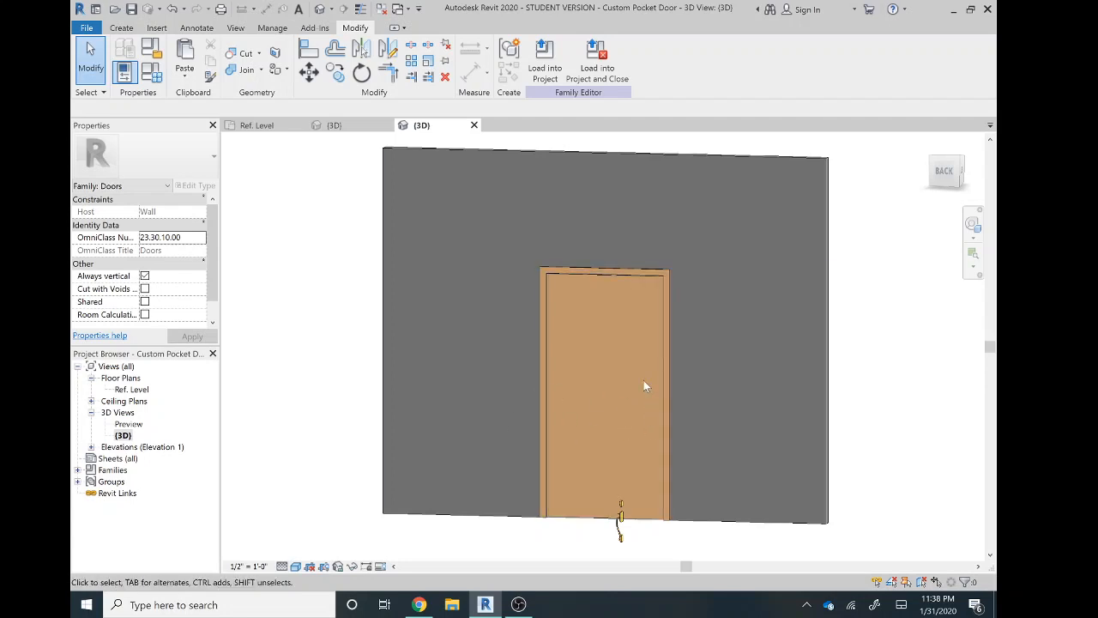
- Move the pasted handle in the Ref. Level plan from its lower back corner down to the door panel's upper face
double_click(137, 391)
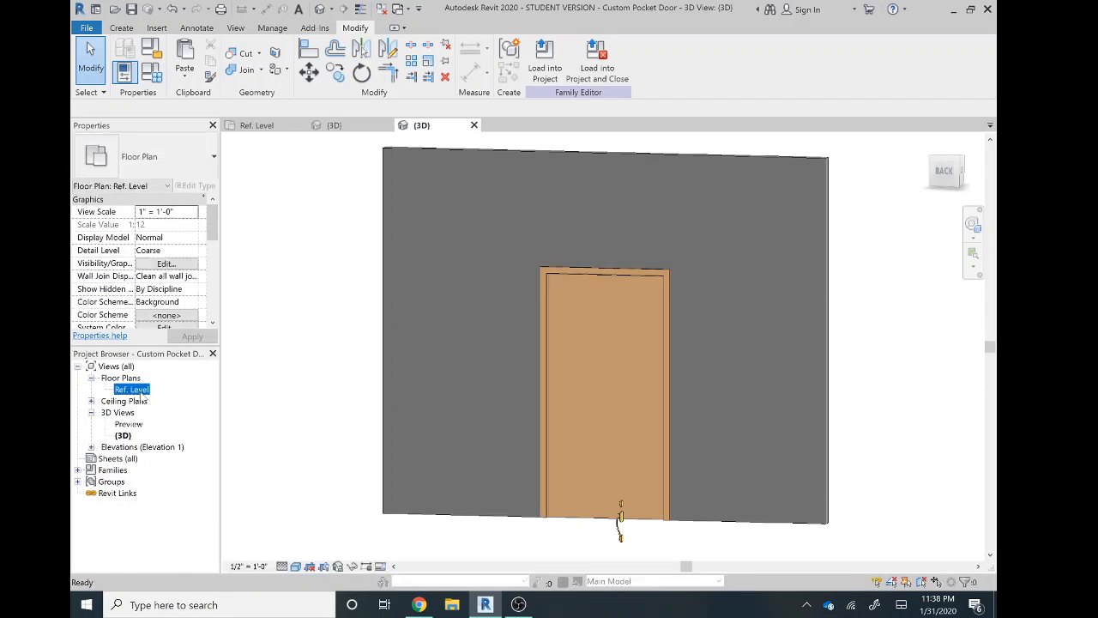
scroll(528, 199, "up", 3)
left_click(533, 199)
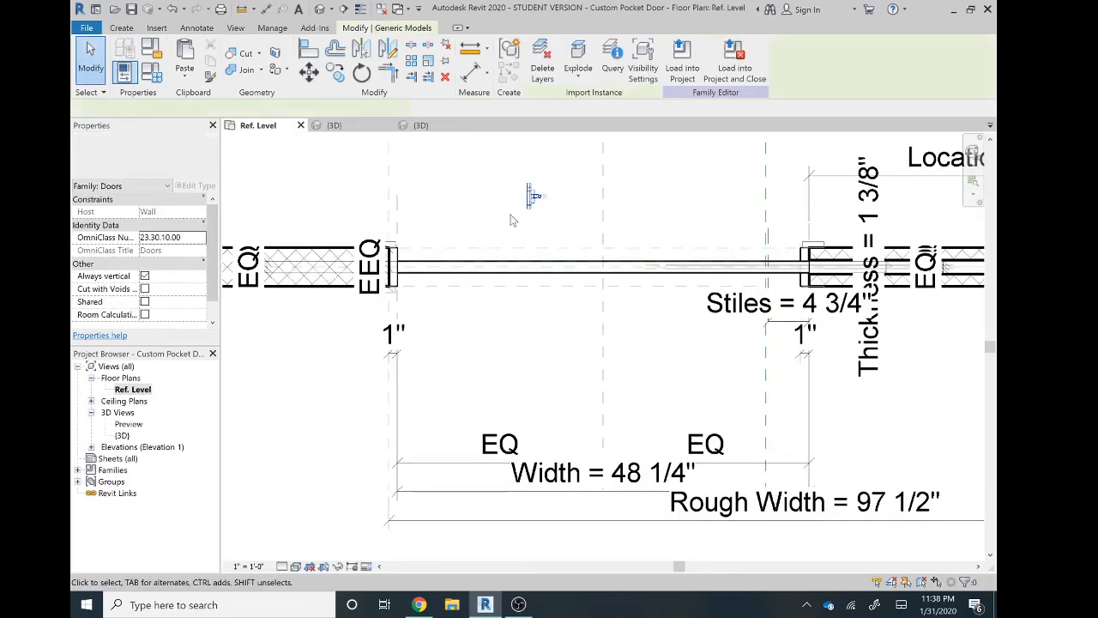
left_click(313, 75)
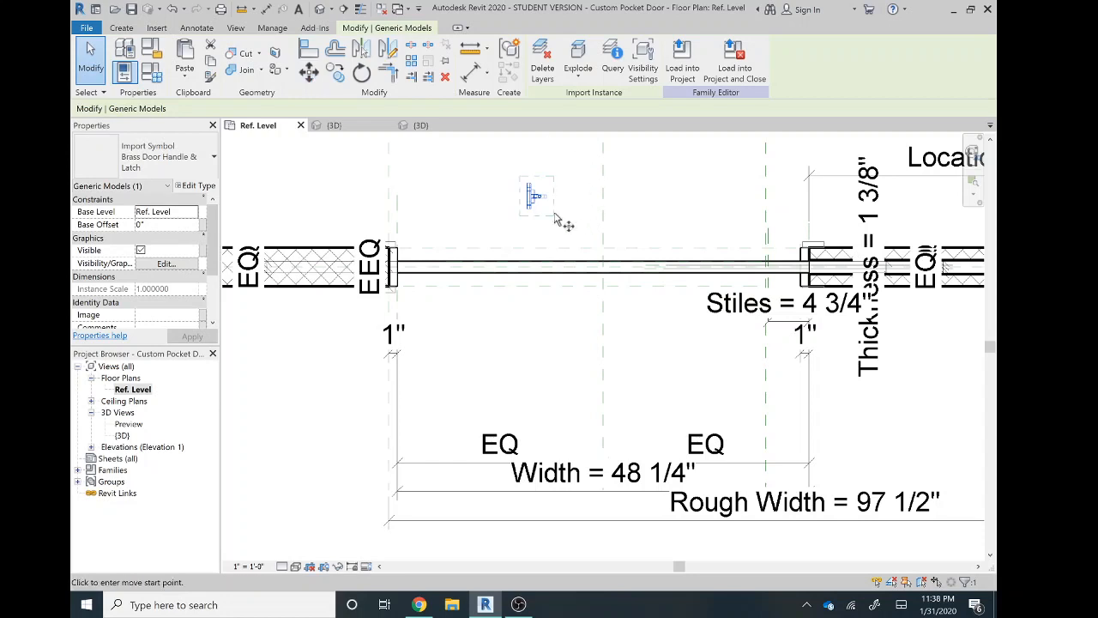
left_click(532, 221)
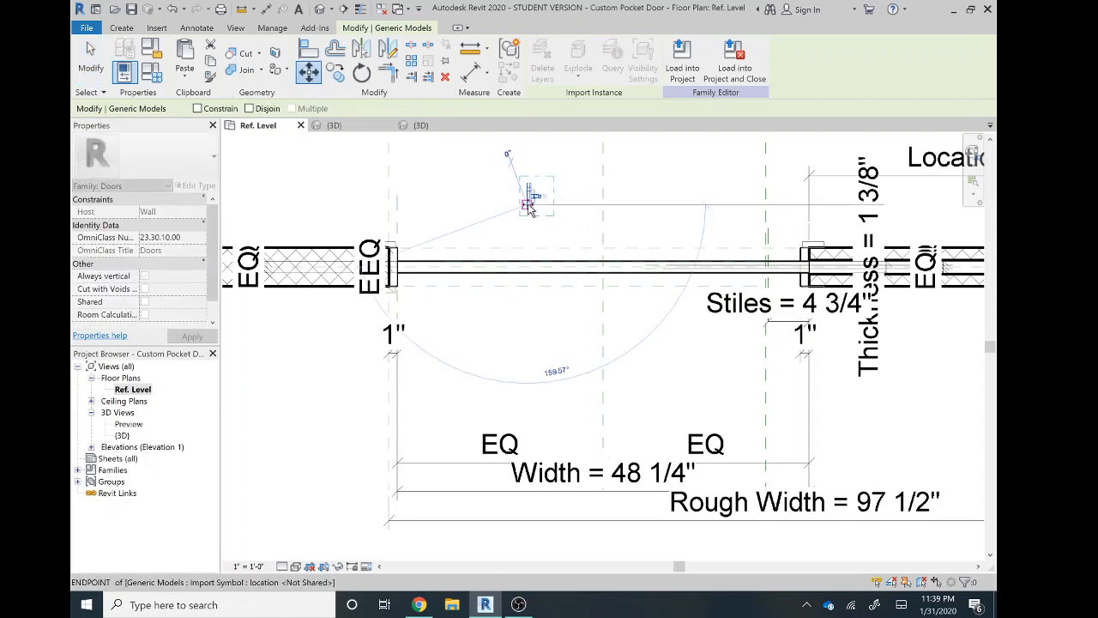
scroll(525, 257, "up", 2)
left_click(527, 267)
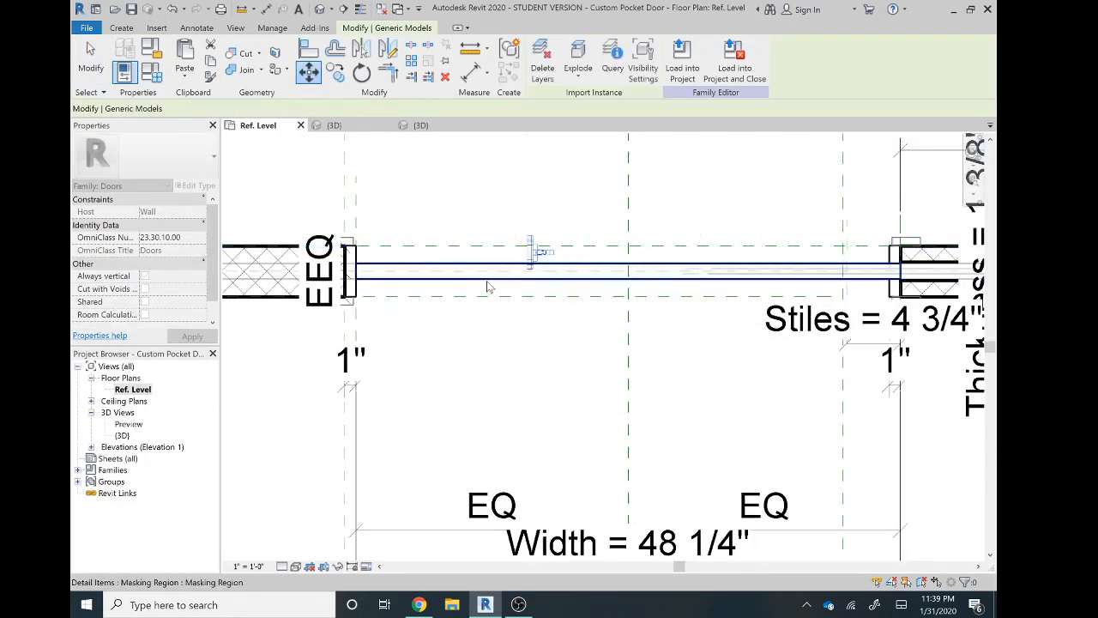
- Rotate the handle 90 degrees so its back plate runs parallel to the door panel
scroll(517, 257, "up", 3)
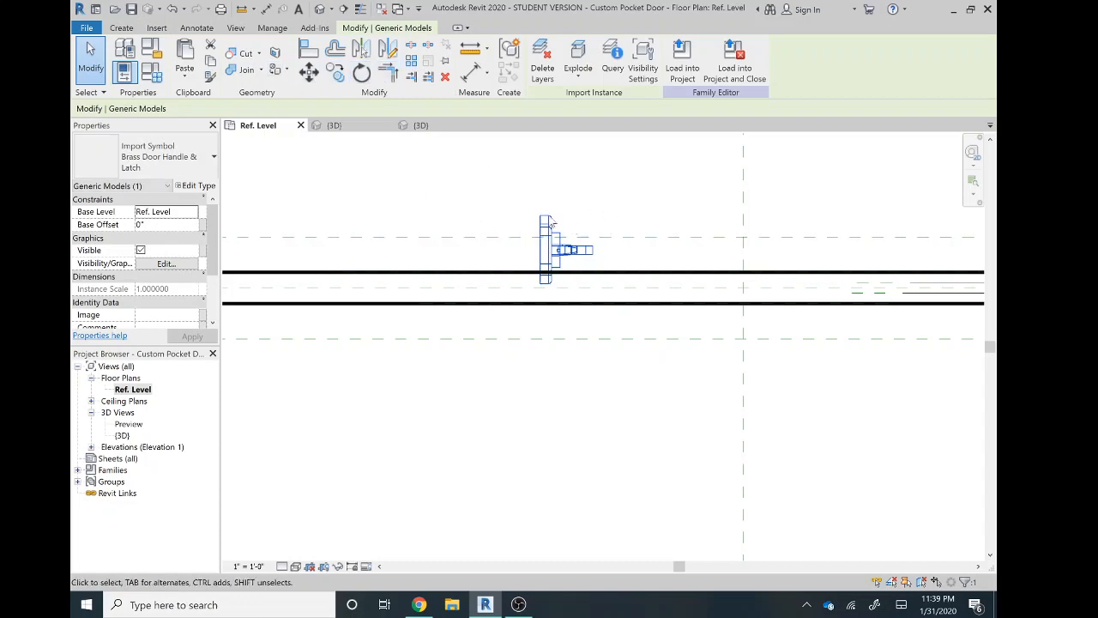
left_click(363, 75)
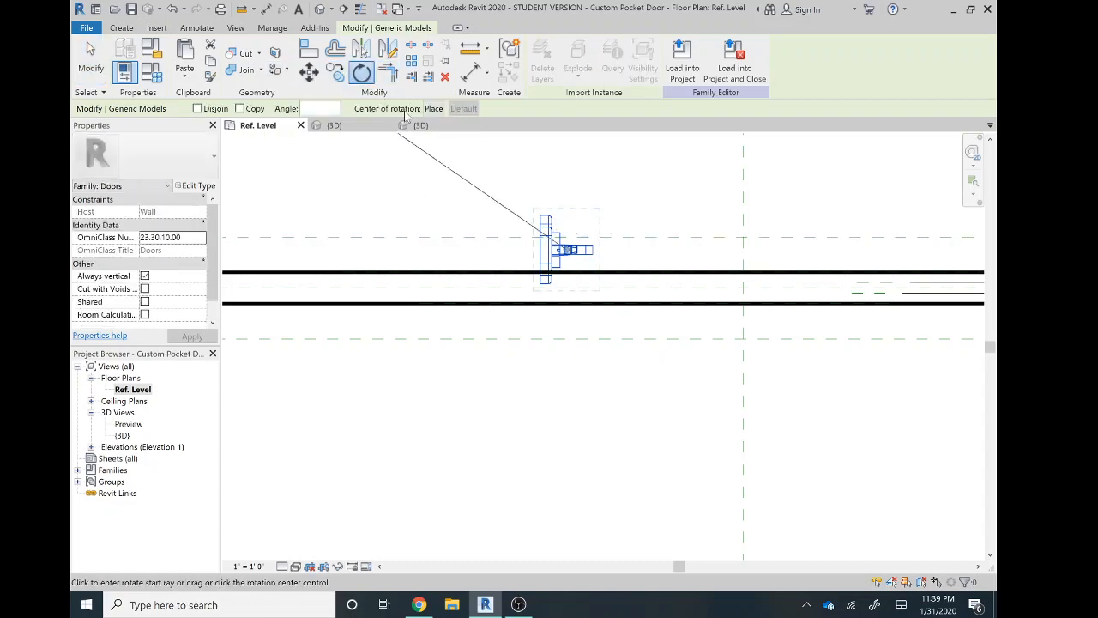
left_click(687, 249)
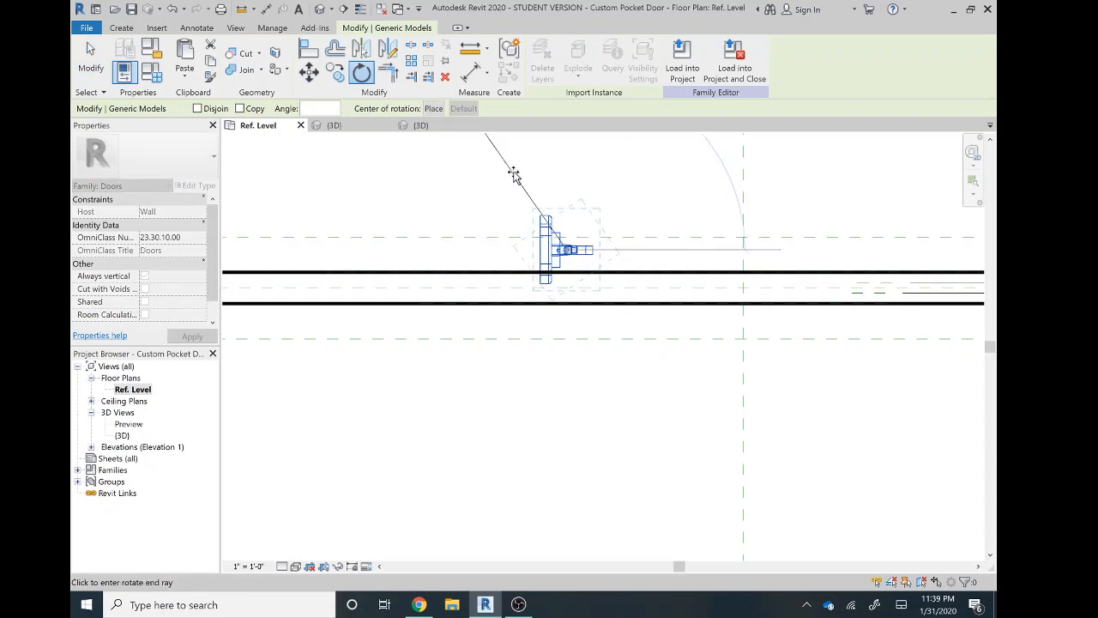
type("90")
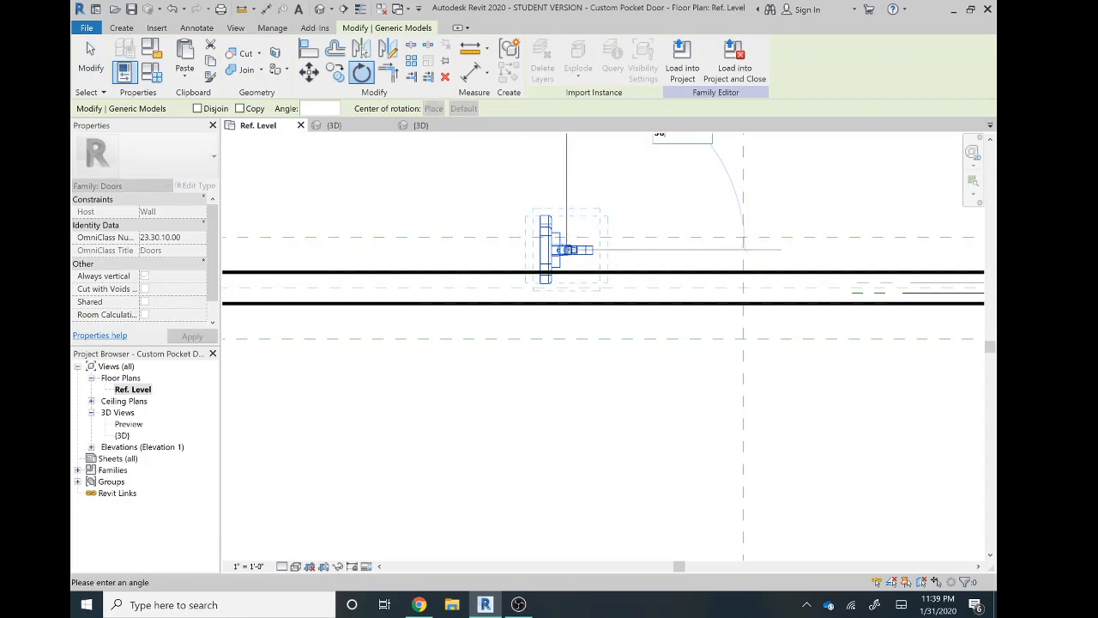
key("Return")
scroll(566, 241, "up", 3)
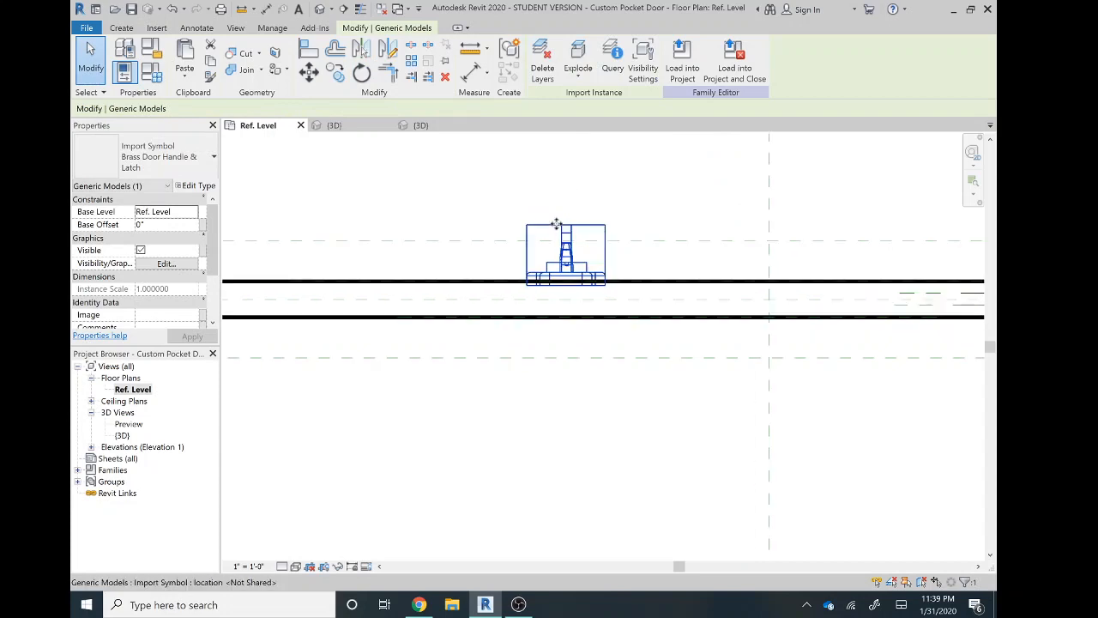
- Align the back of the handle's plate with the upper face of the door panel in plan
scroll(532, 227, "down", 2)
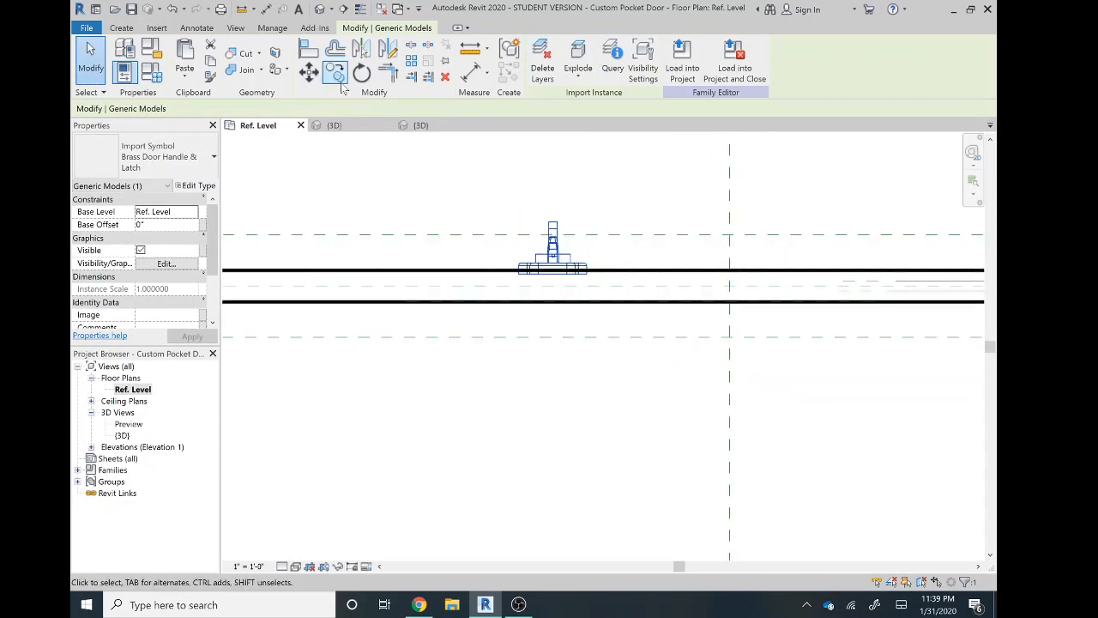
left_click(308, 49)
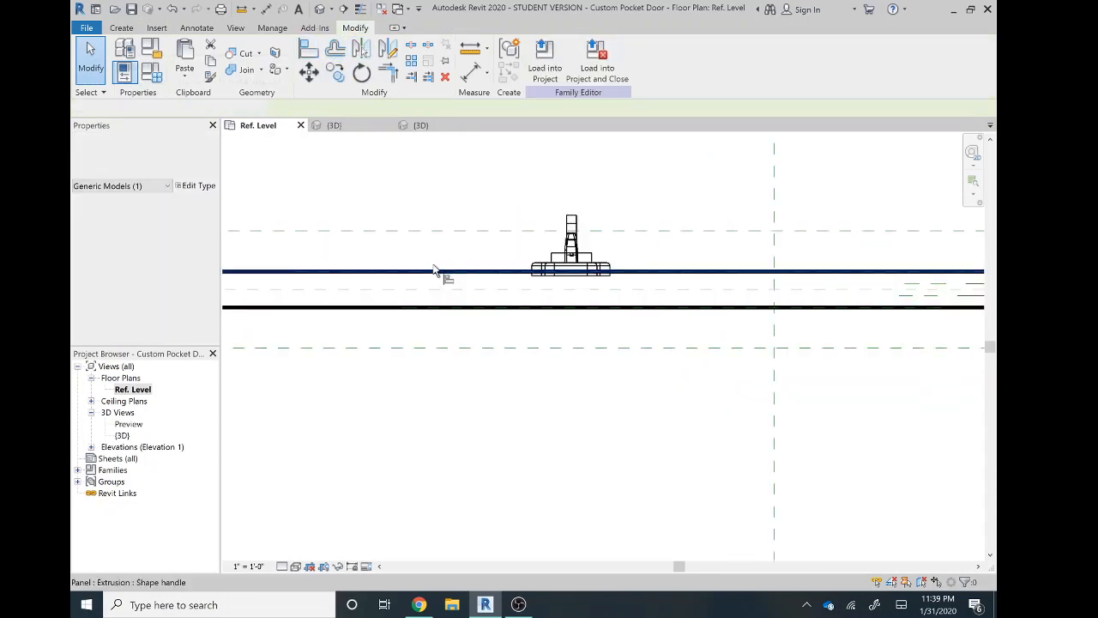
scroll(553, 283, "up", 2)
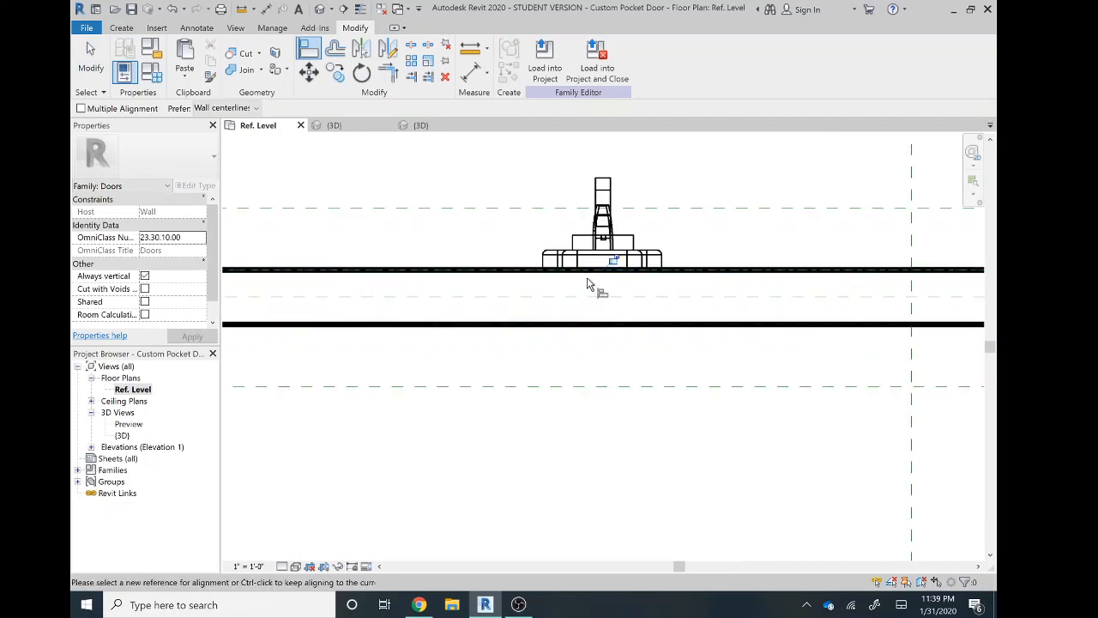
scroll(515, 275, "down", 3)
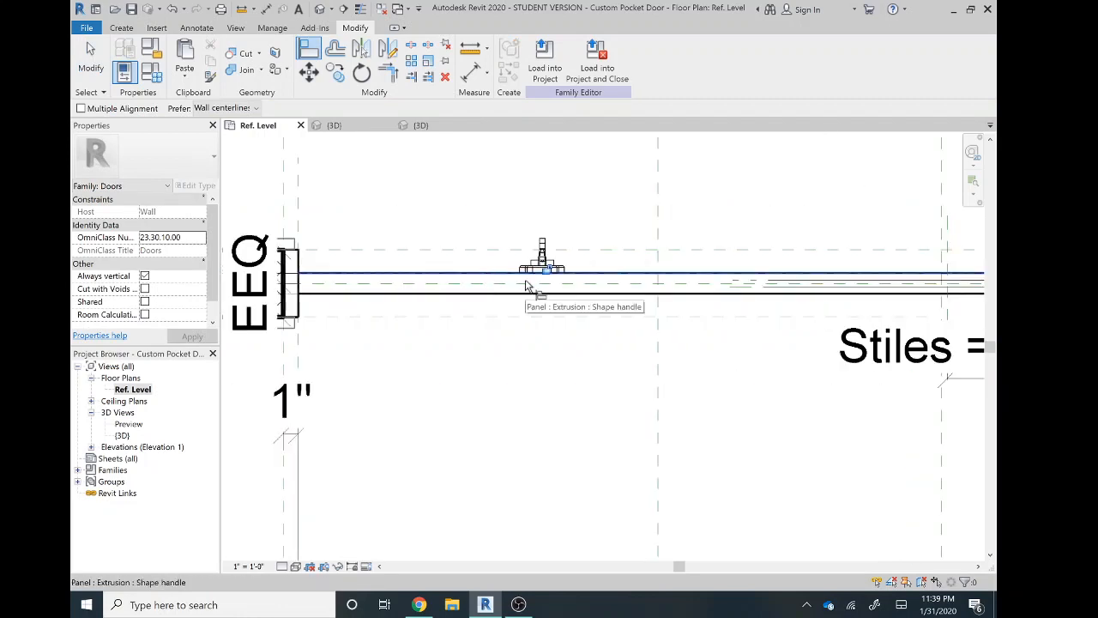
key("Escape")
scroll(537, 270, "up", 3)
scroll(577, 323, "down", 2)
middle_click_drag(562, 360, 724, 393)
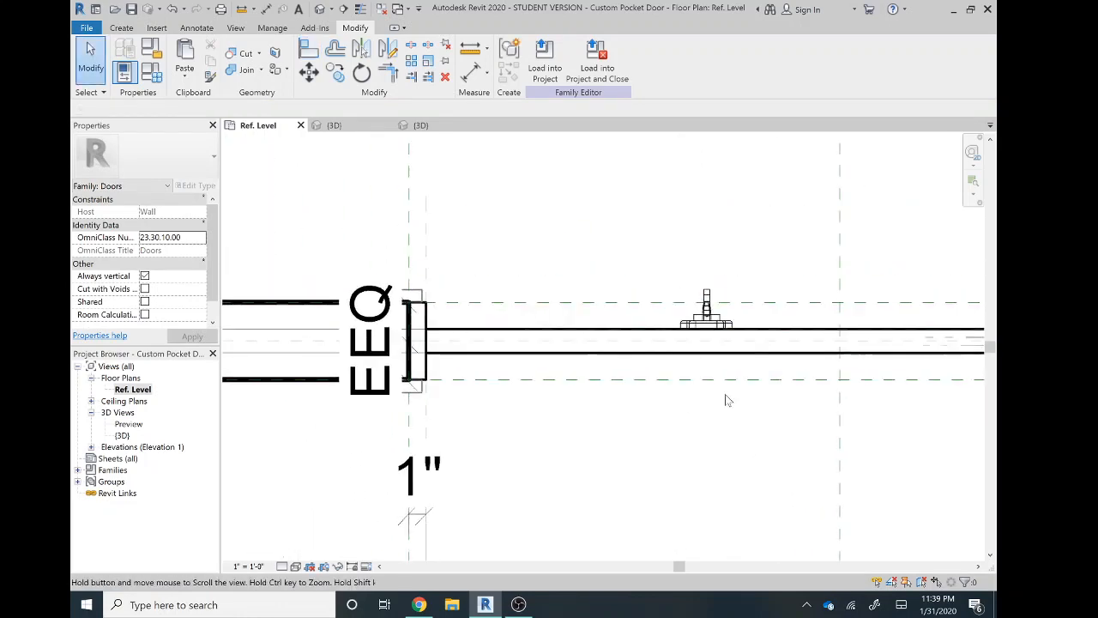
scroll(721, 388, "down", 1)
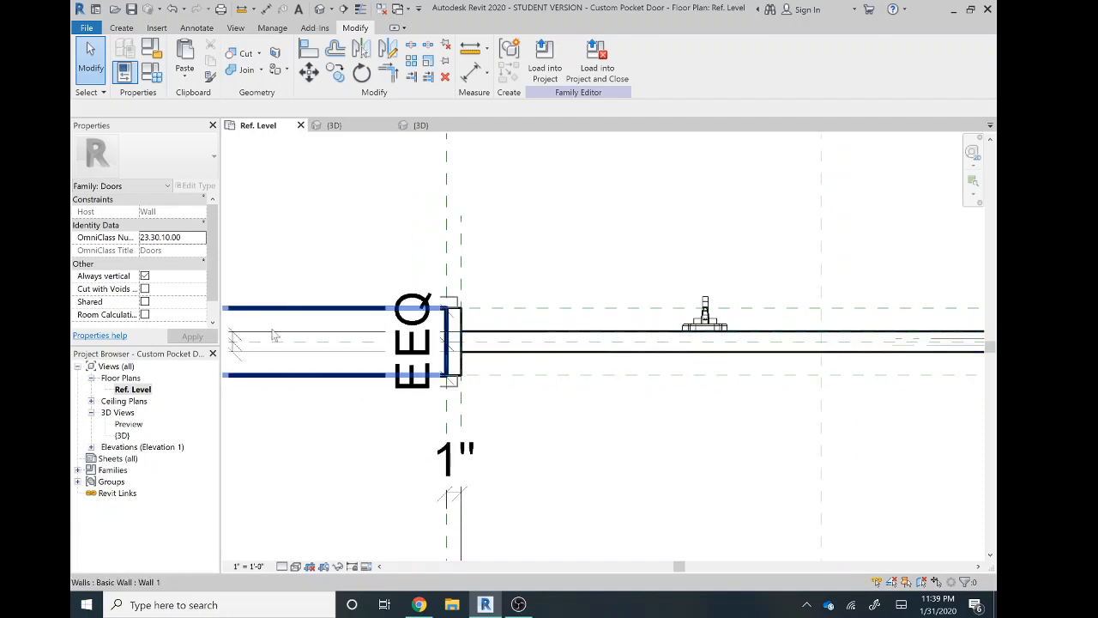
- Open the Preview 3D view and examine the handle's height at the foot of the door panel
double_click(122, 436)
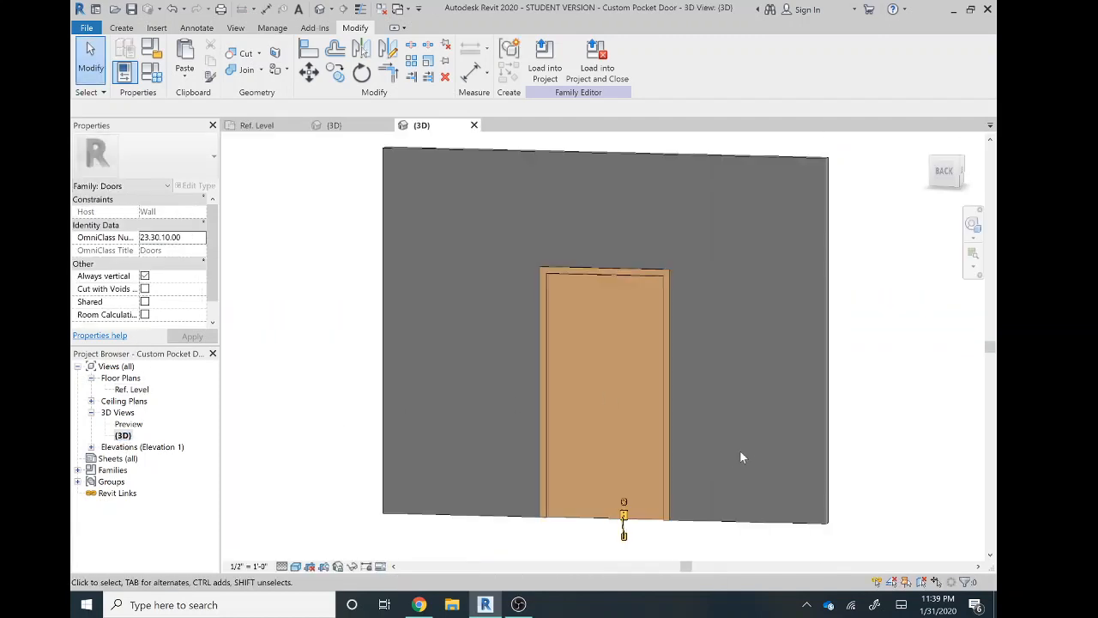
left_click(91, 400)
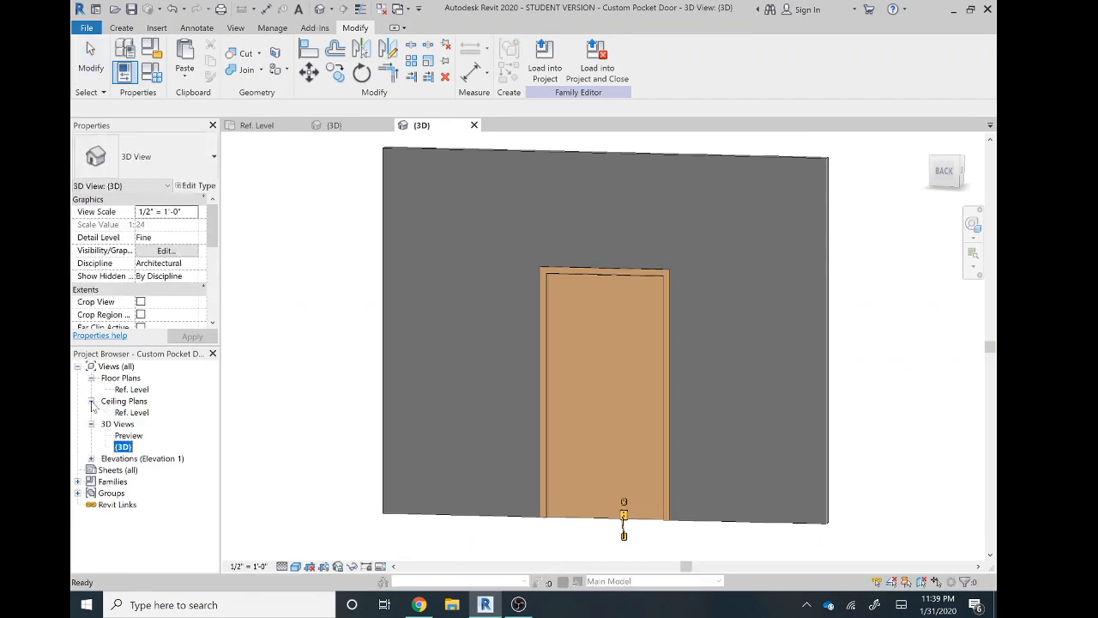
double_click(128, 436)
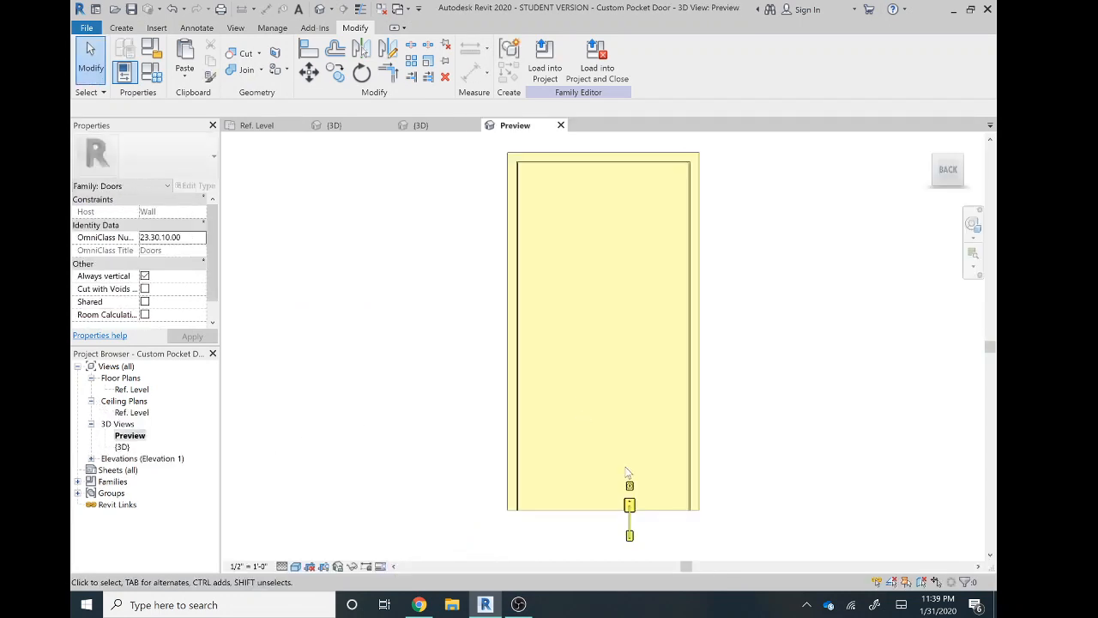
scroll(627, 468, "up", 2)
middle_click_drag(657, 429, 648, 292)
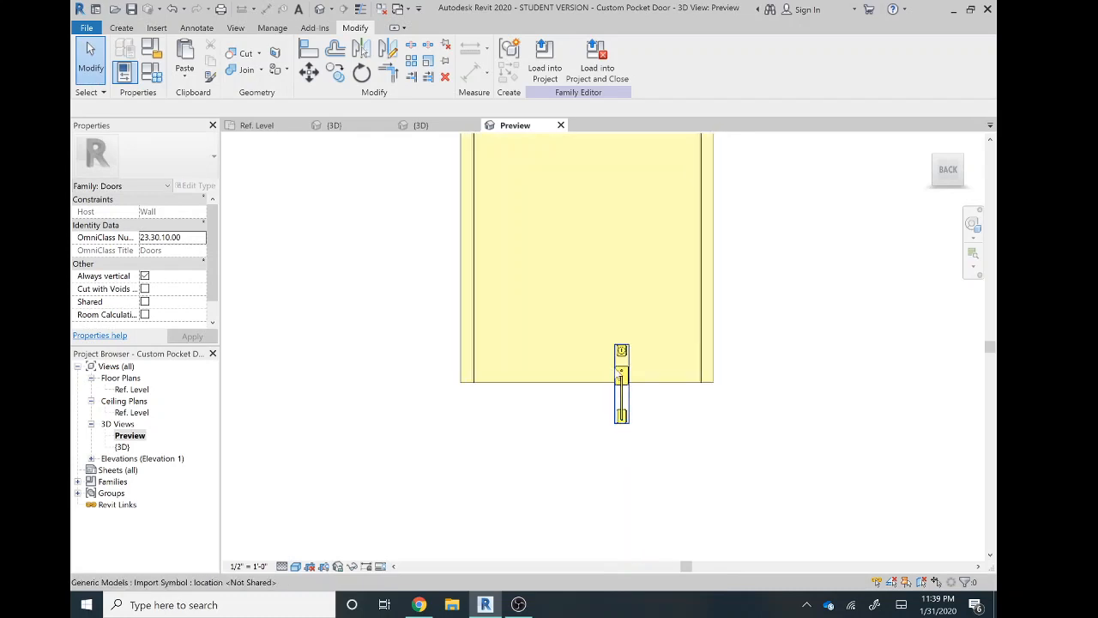
- Set the door handle's base offset from the Ref. Level to 36"
left_click(619, 377)
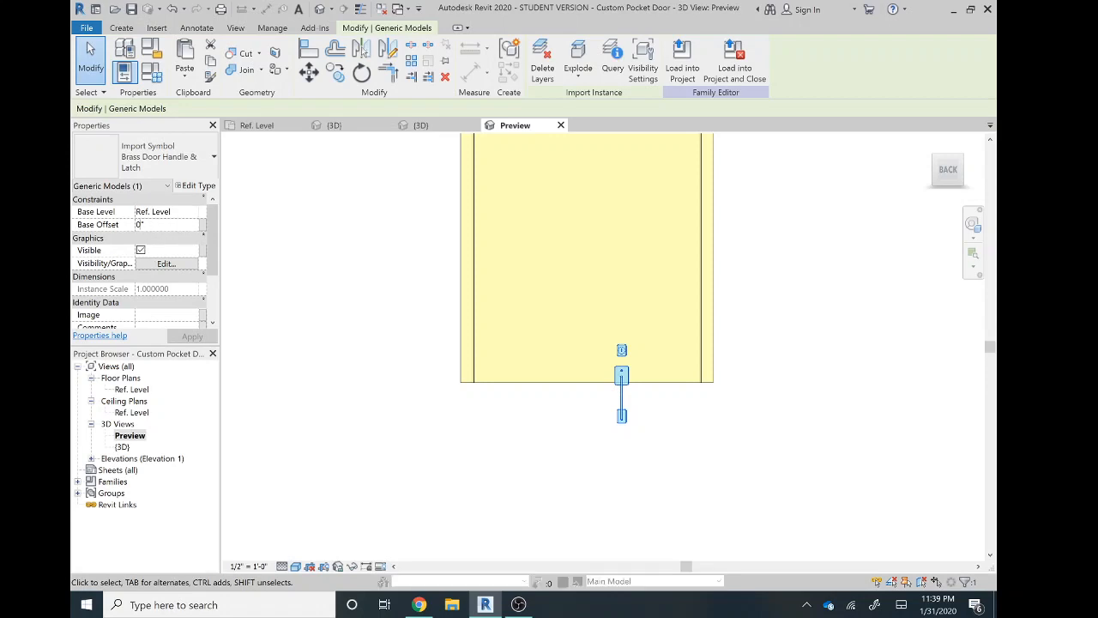
key("BackSpace")
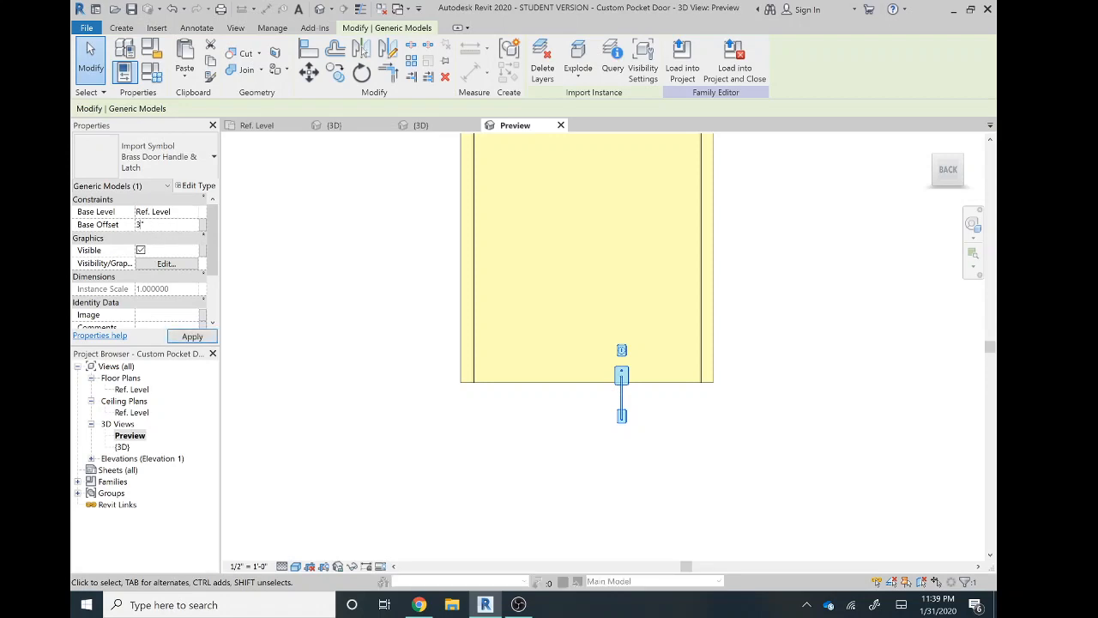
key("Return")
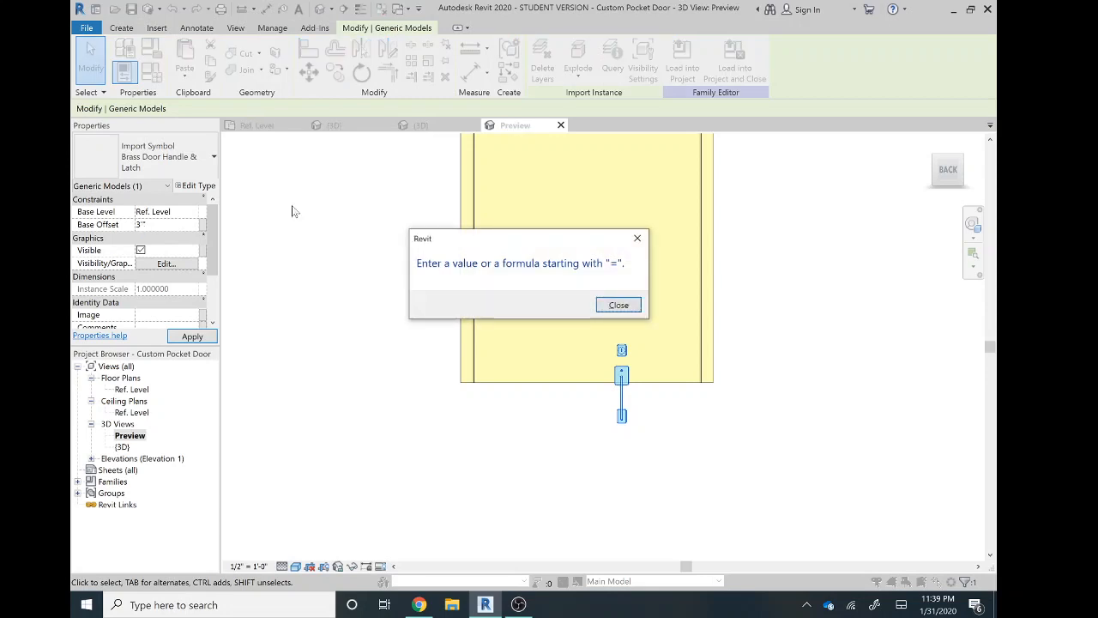
type("3")
left_click(616, 306)
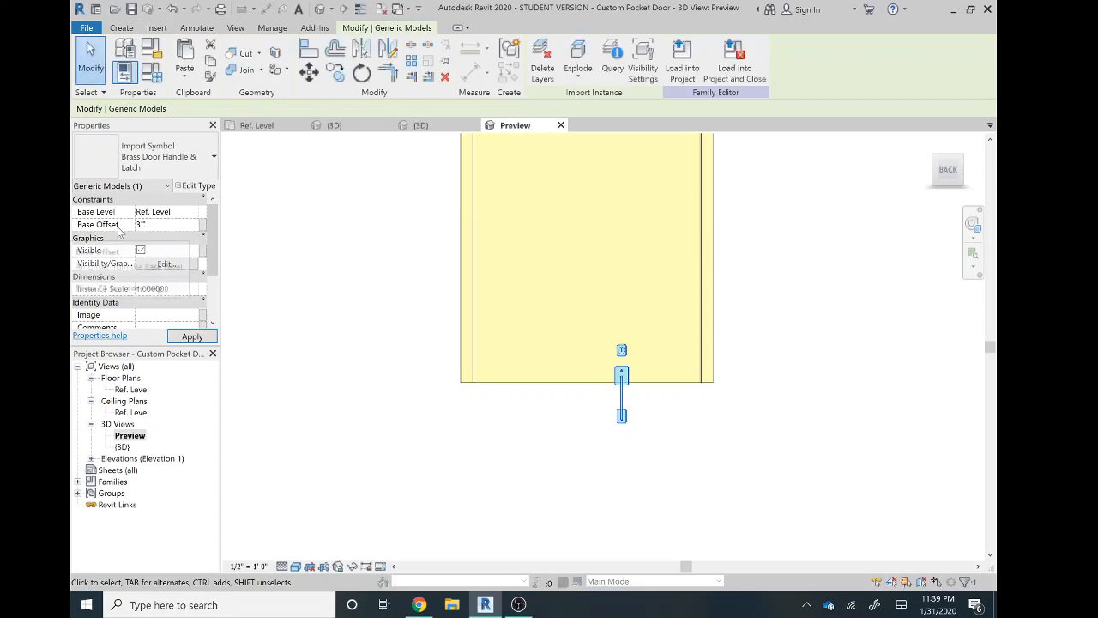
type("6")
left_click(192, 335)
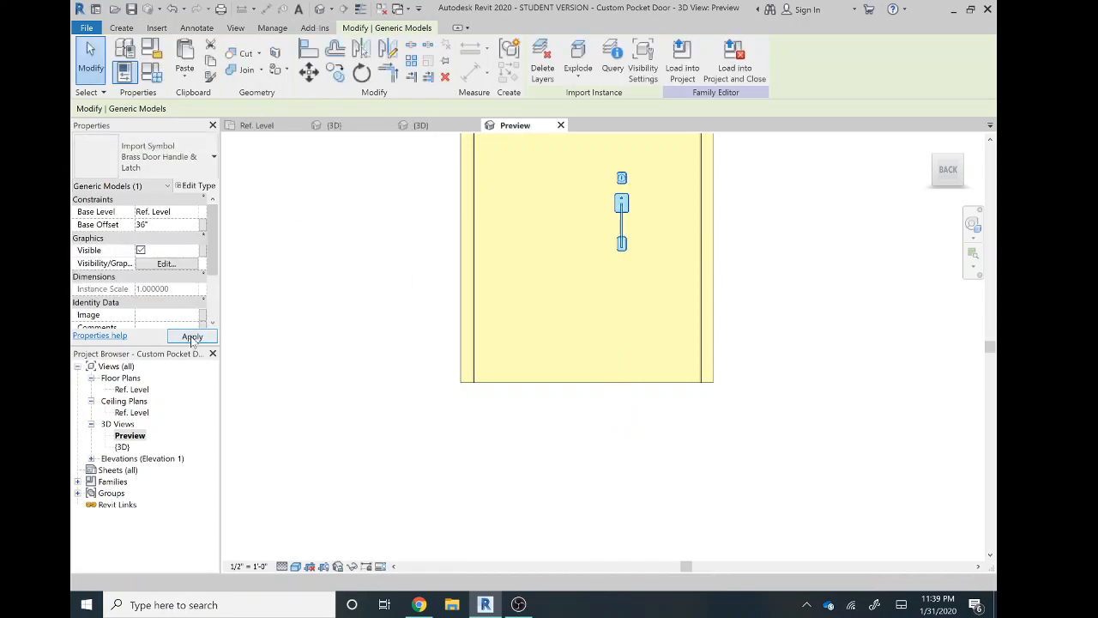
- Raise the door handle's base offset to 48"
middle_click_drag(556, 246, 544, 399)
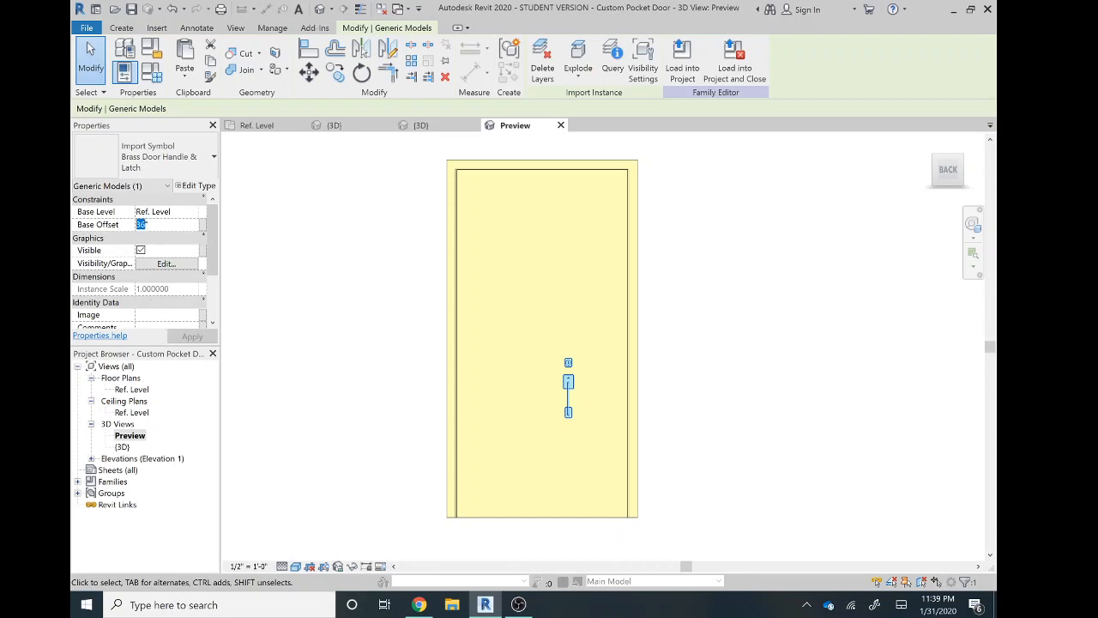
type("48")
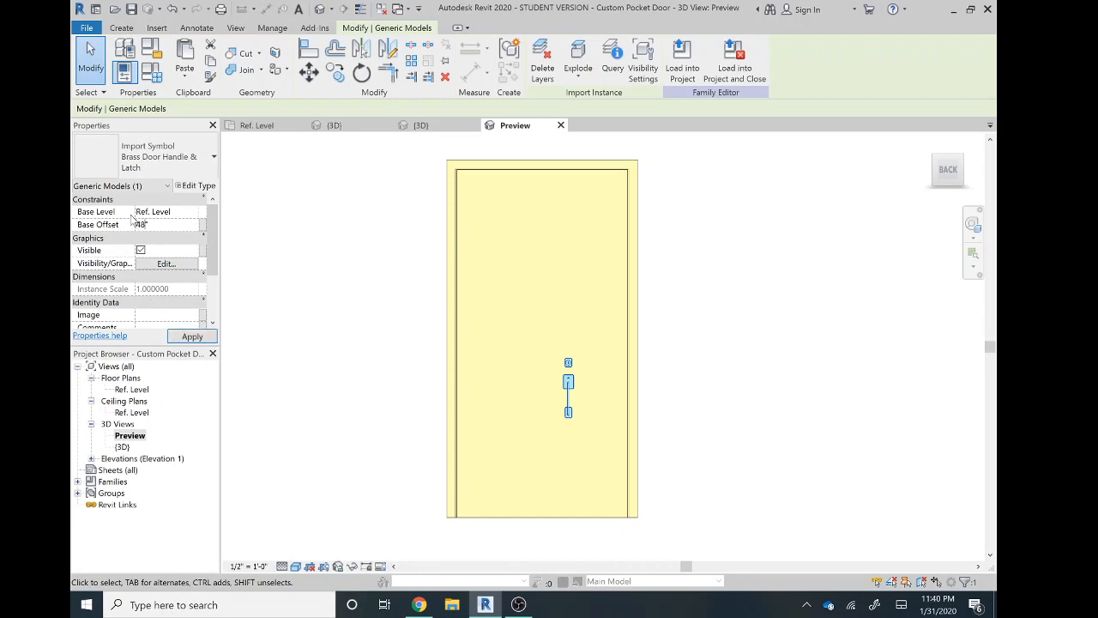
left_click(192, 336)
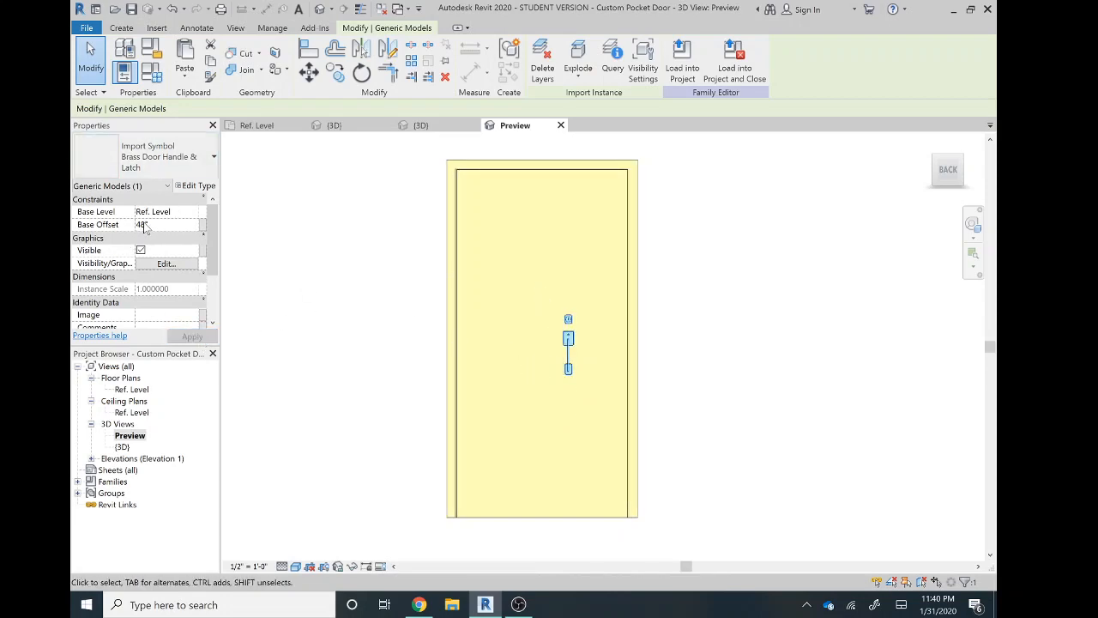
- Set the handle's base offset to 42" and nudge it sideways toward the nearer vertical edge of the door panel
key("BackSpace")
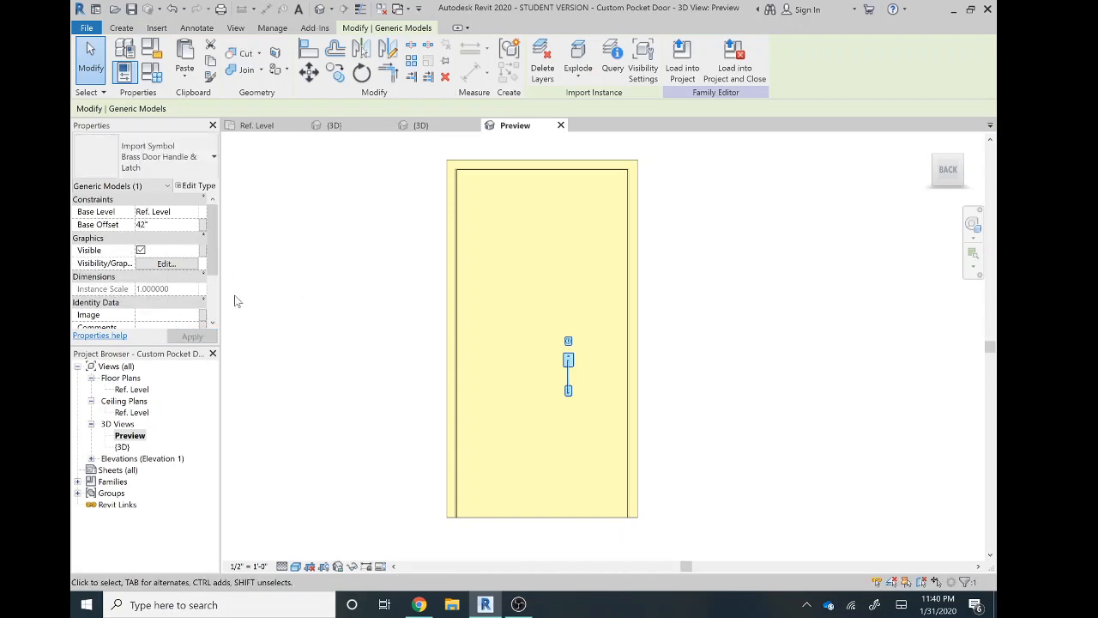
key("Right")
key("Right")
key("Right")
key("Right")
key("Right")
key("Right")
key("Right")
key("Right")
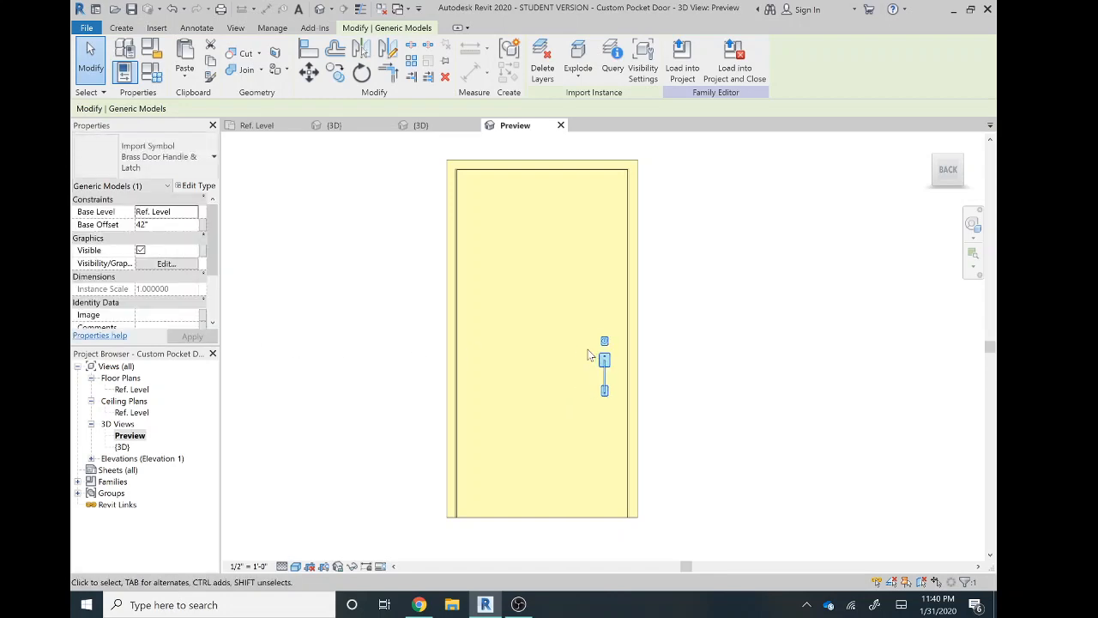
key("Escape")
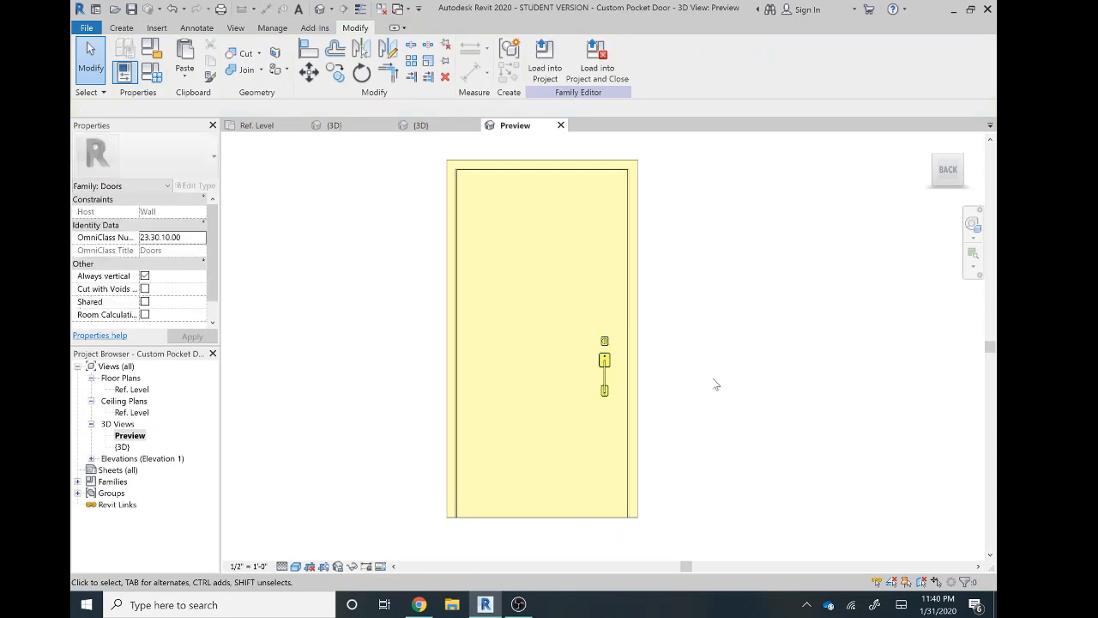
- In the Ref. Level plan, draw a vertical reference plane from the handle's centre down past the wall's lower face
double_click(131, 389)
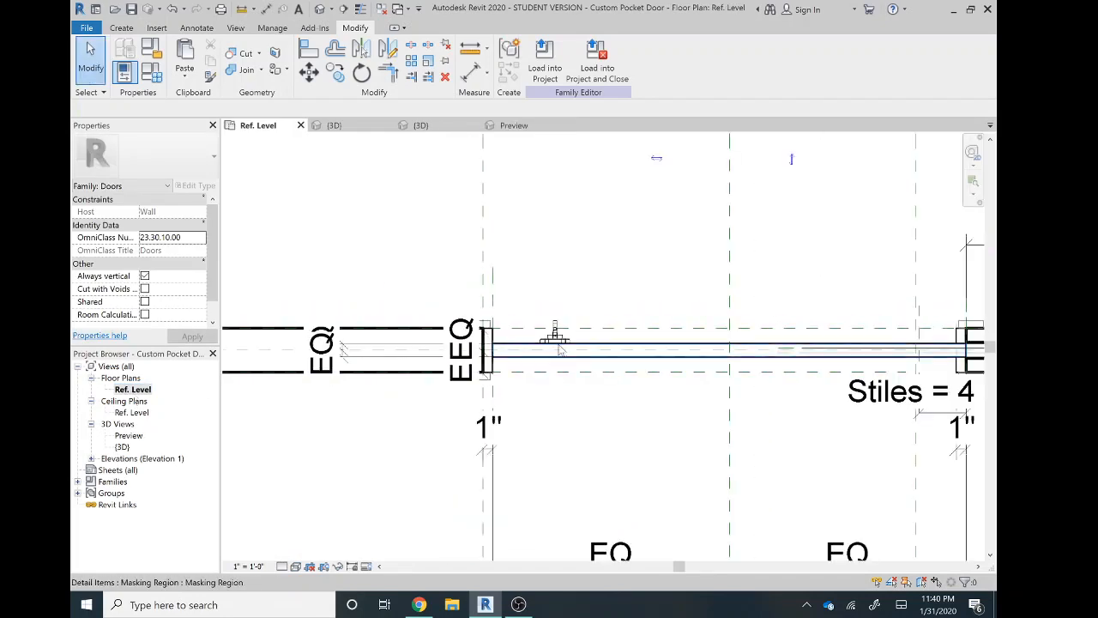
scroll(549, 332, "up", 5)
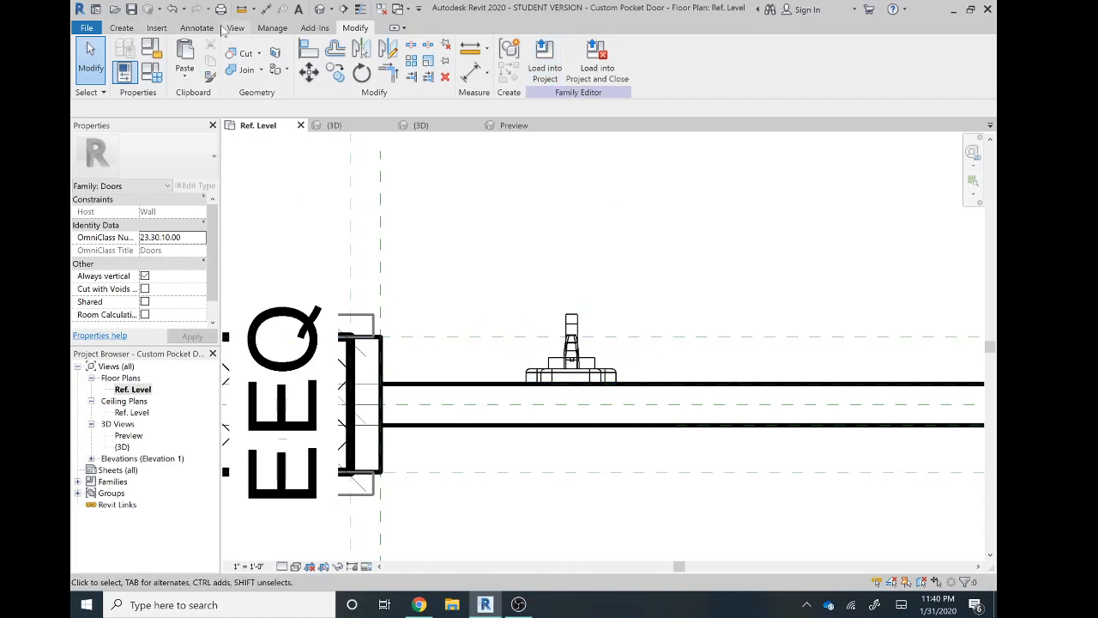
left_click(156, 28)
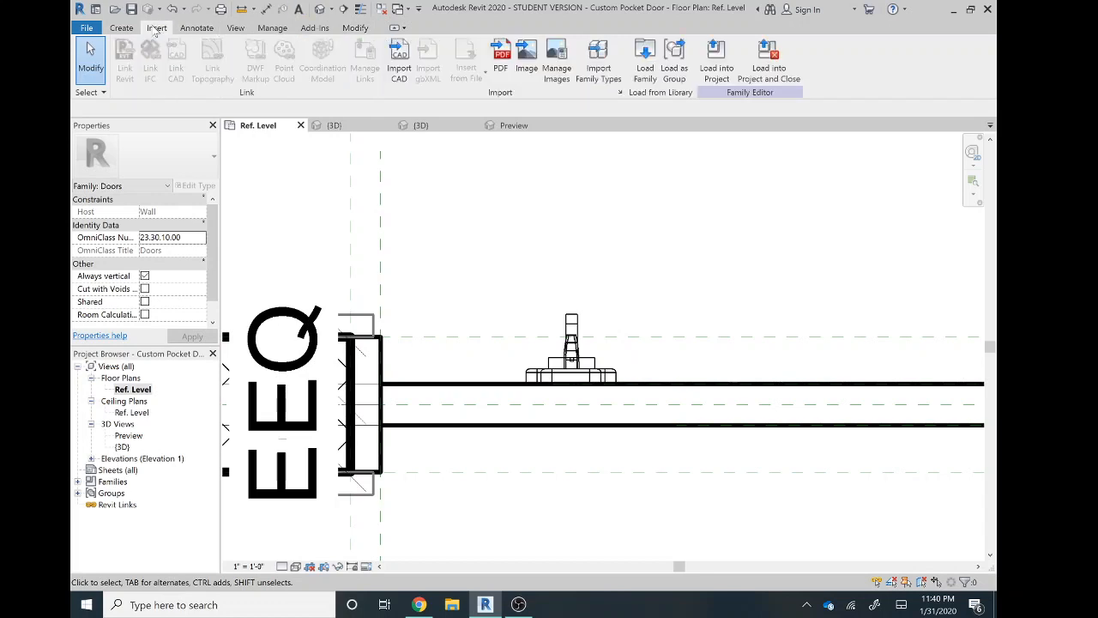
left_click(121, 28)
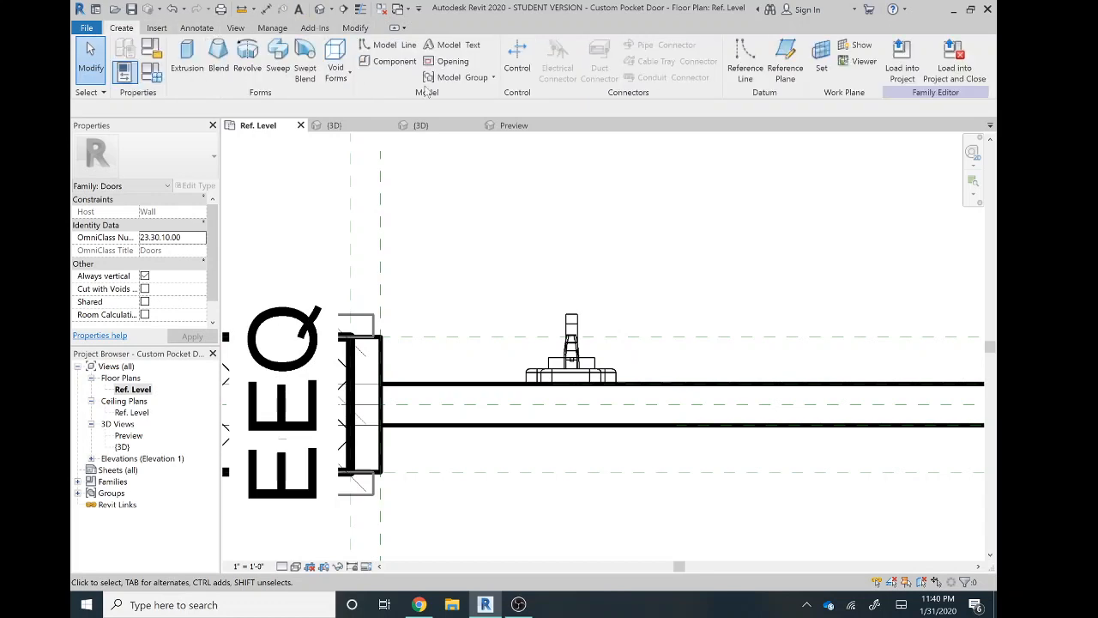
left_click(783, 61)
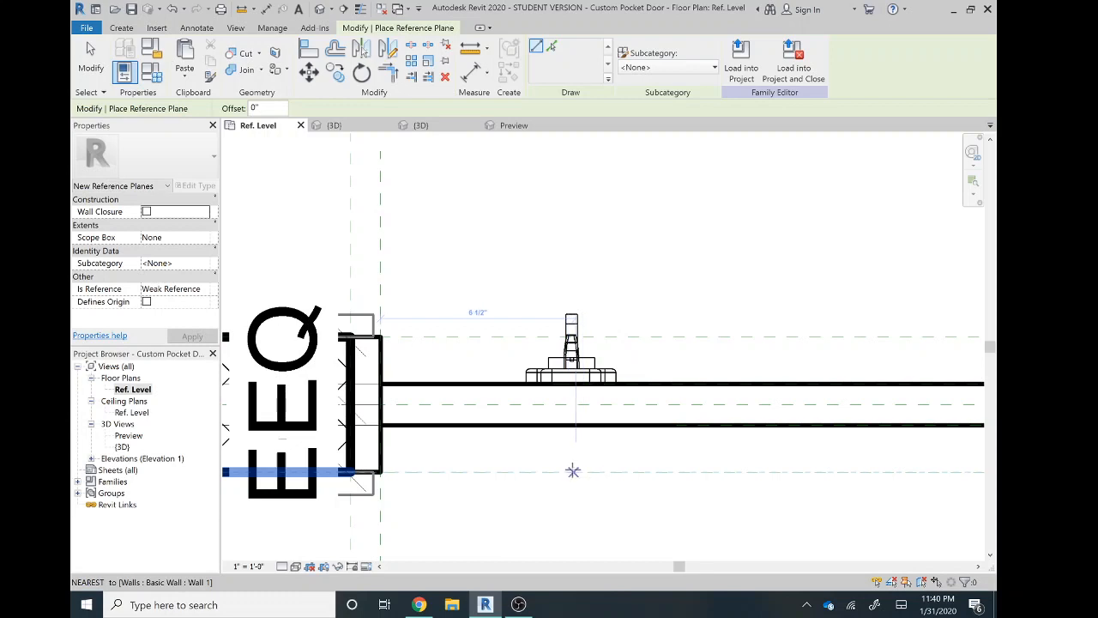
scroll(572, 466, "up", 2)
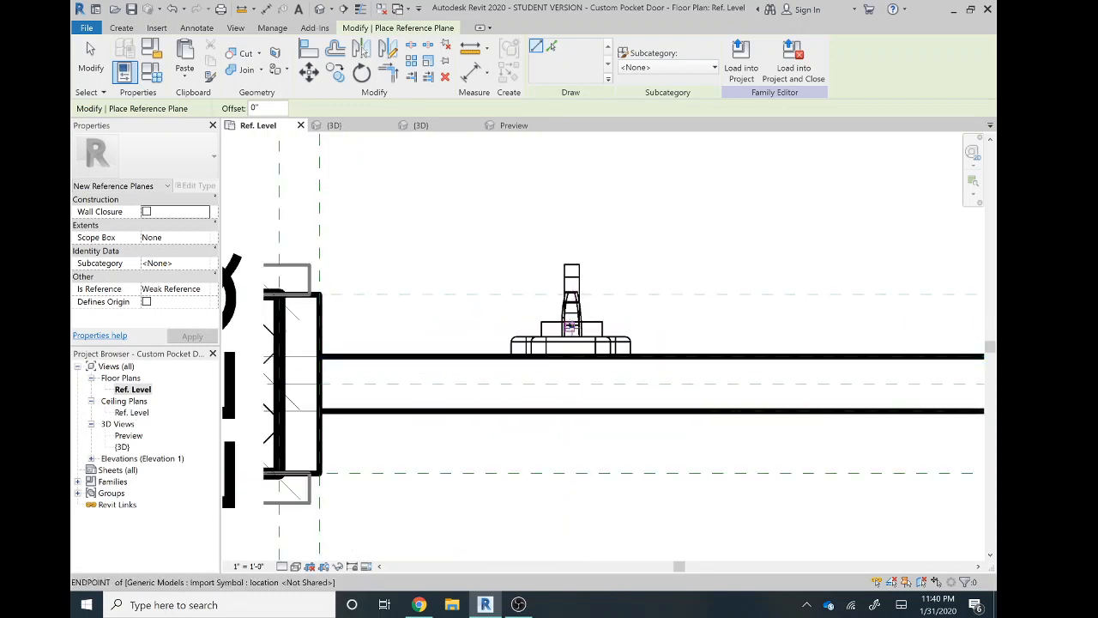
left_click(569, 326)
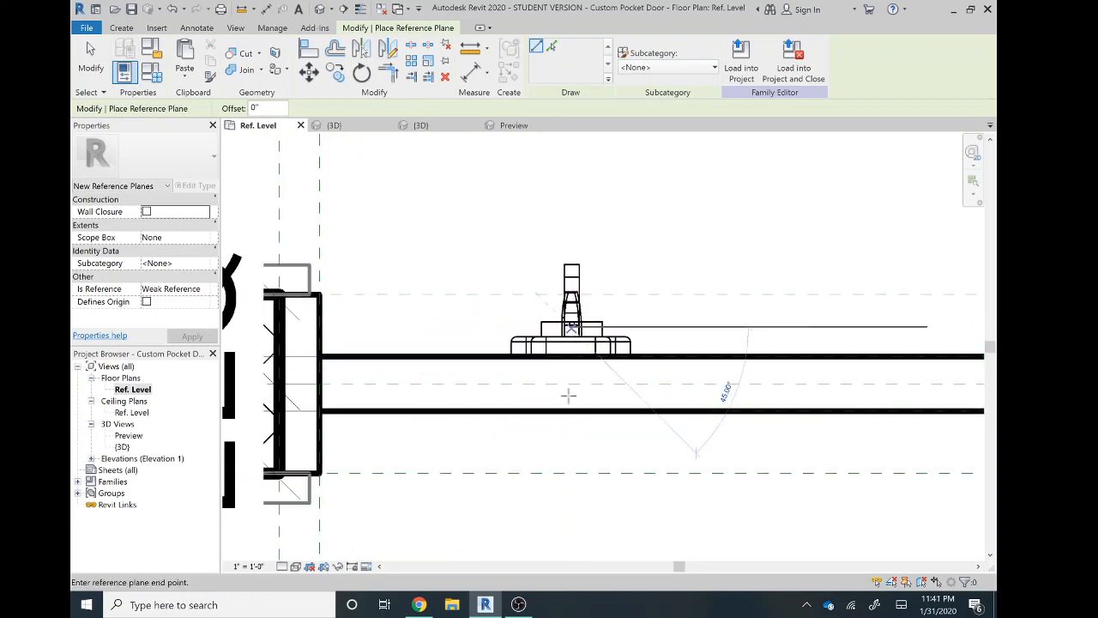
left_click(570, 492)
key("Escape")
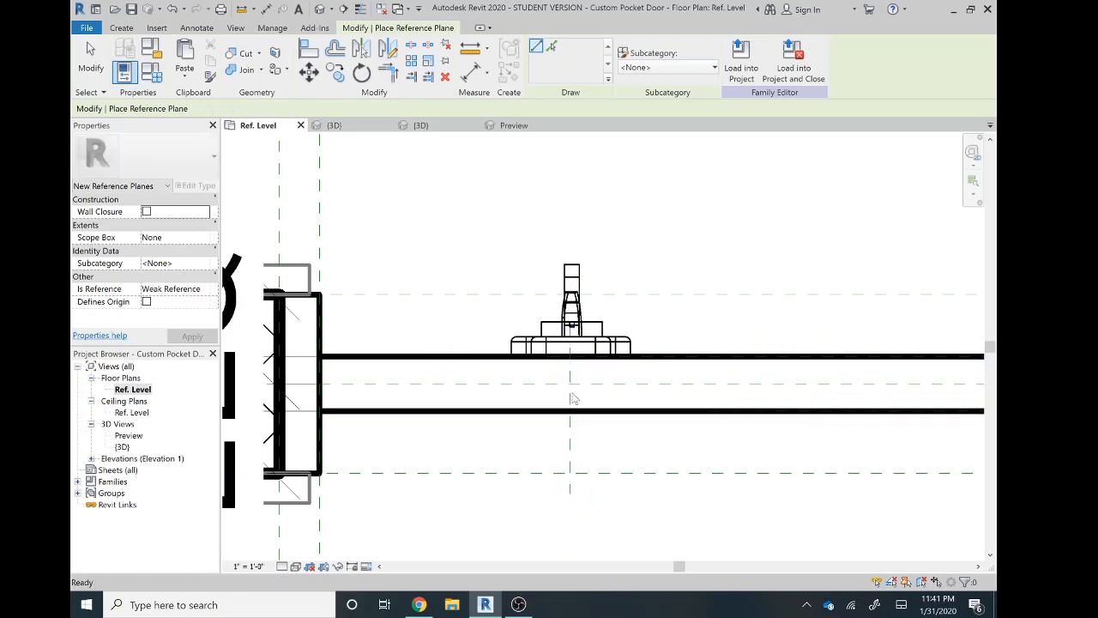
key("Escape")
- Extend the new reference plane's upper end beyond the top of the handle
left_click(570, 381)
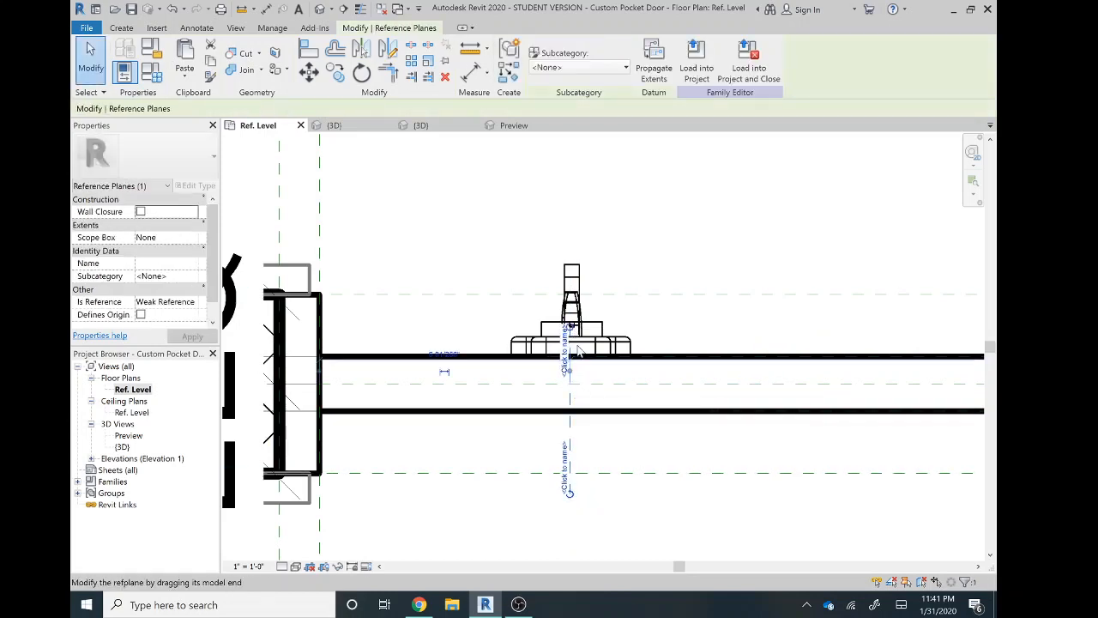
left_click_drag(571, 326, 589, 177)
left_click(607, 226)
scroll(599, 249, "down", 1)
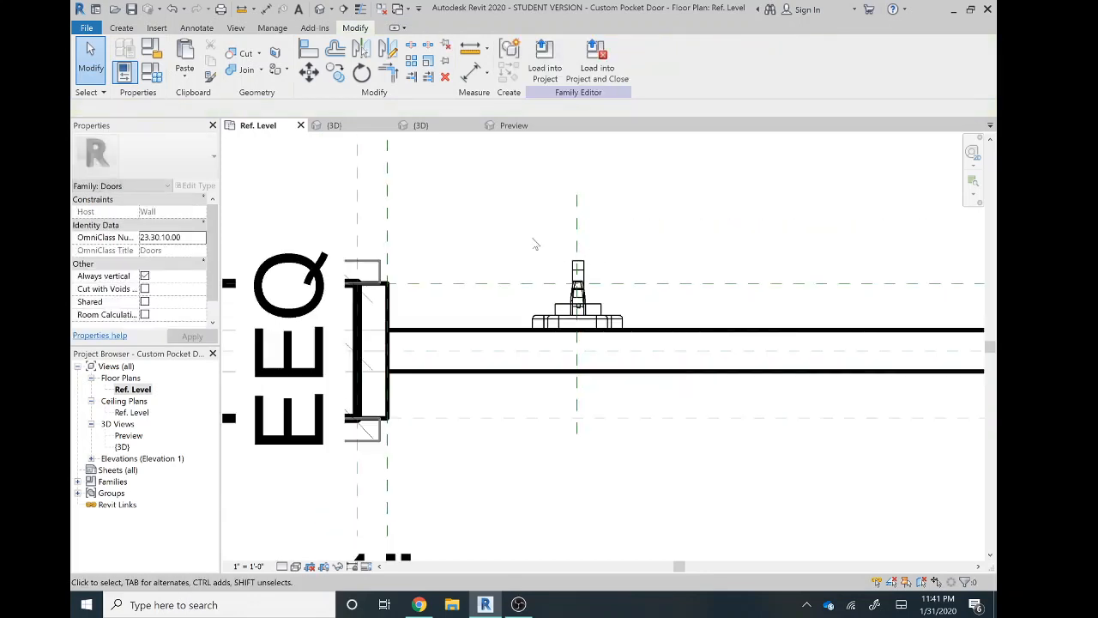
- Place an aligned dimension above the wall between the Door Panel Right reference plane and the handle's reference plane
middle_click_drag(524, 259, 629, 275)
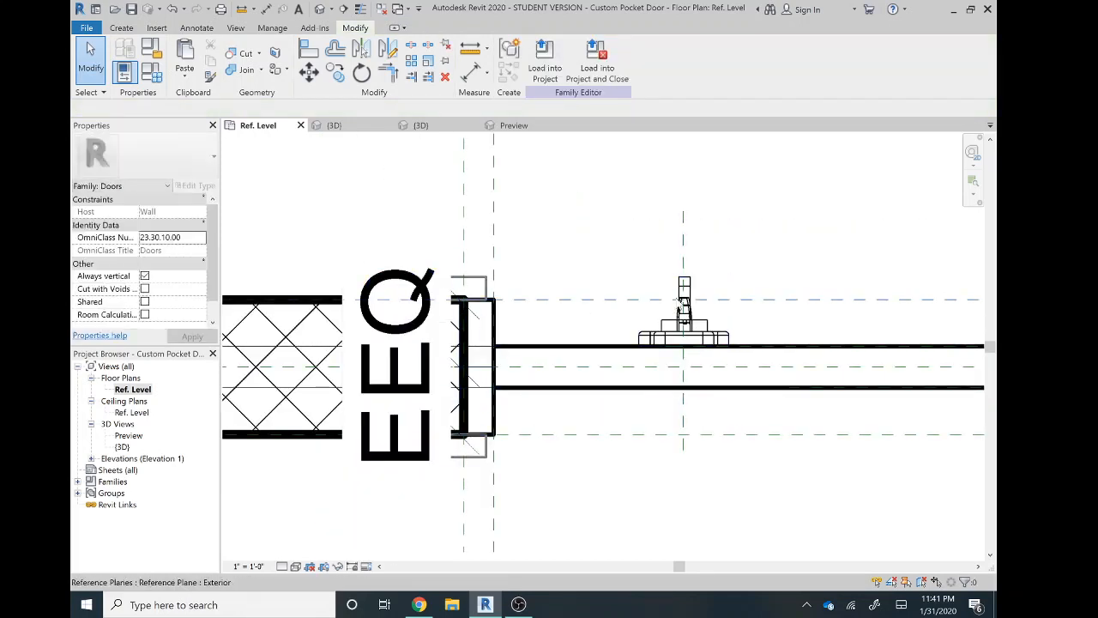
key("d")
key("i")
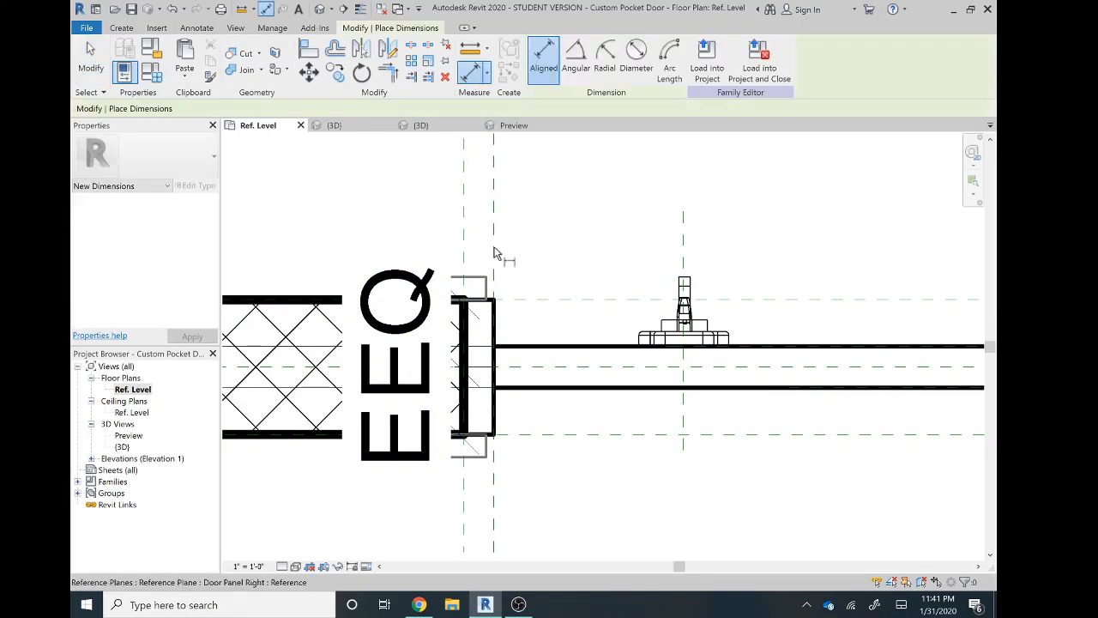
left_click(495, 245)
left_click(684, 230)
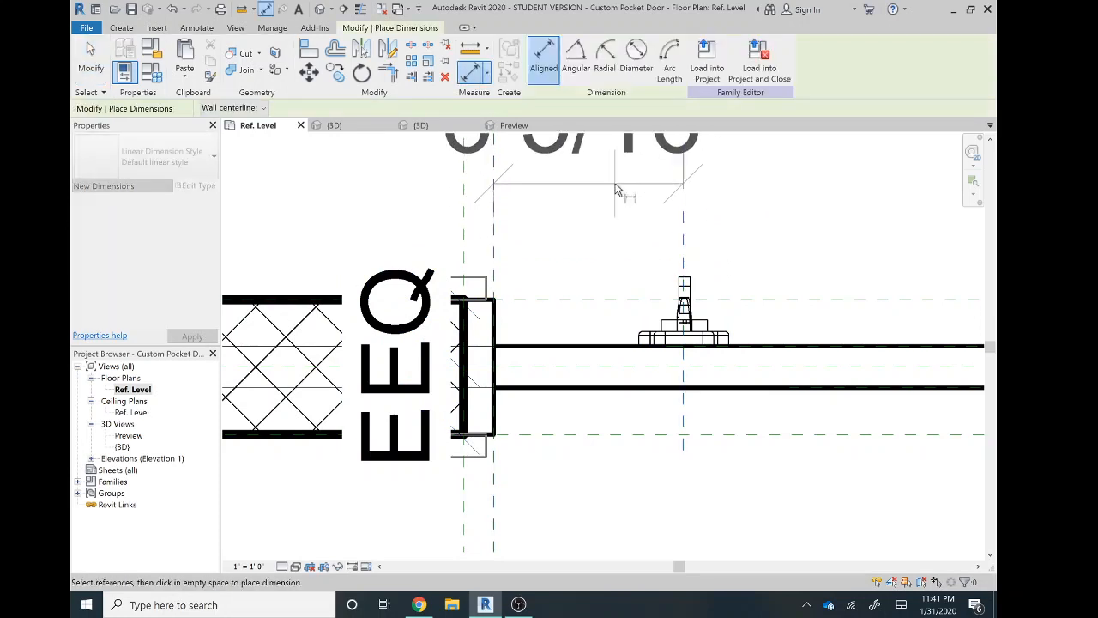
left_click(621, 189)
scroll(584, 262, "down", 1)
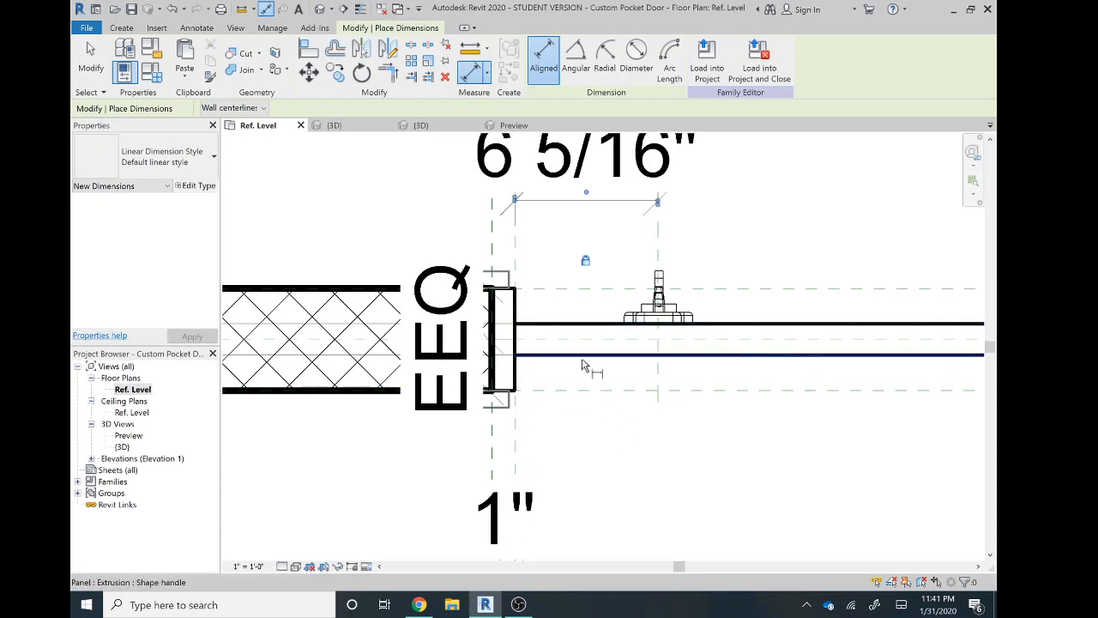
middle_click_drag(524, 265, 534, 395)
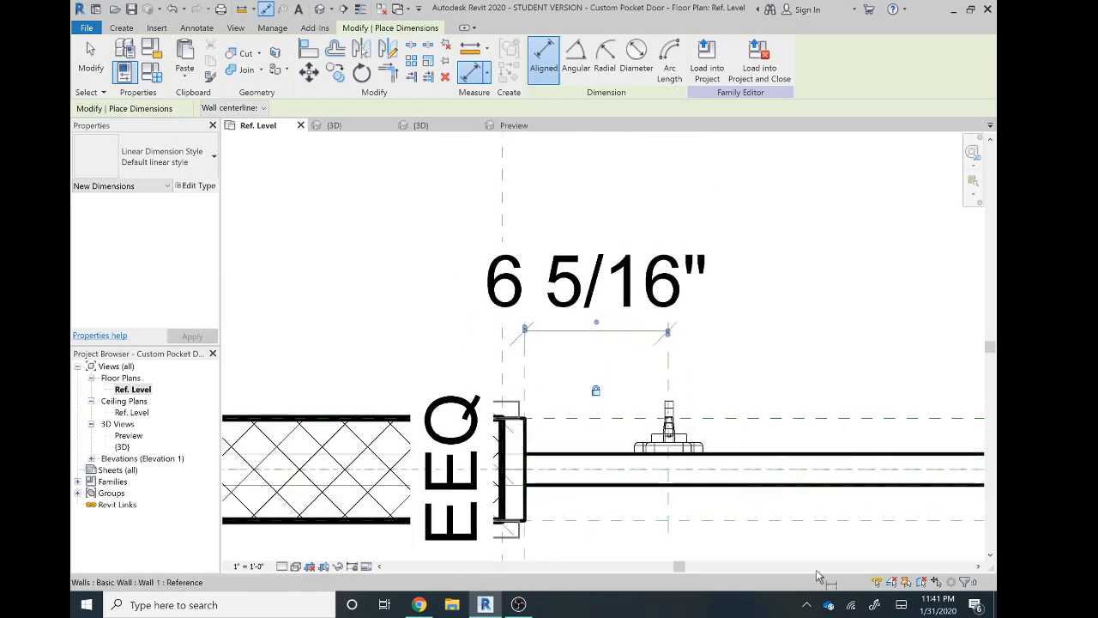
key("Escape")
key("Escape")
- Set the distance from the Door Panel Right reference plane to the handle's reference plane to 5"
left_click(596, 392)
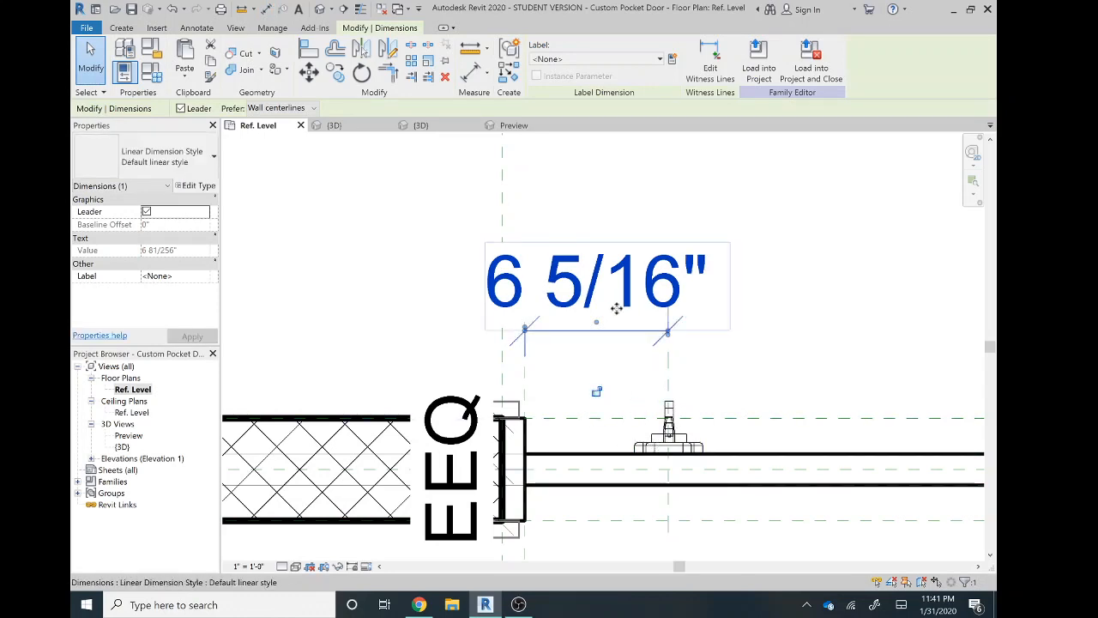
left_click(657, 378)
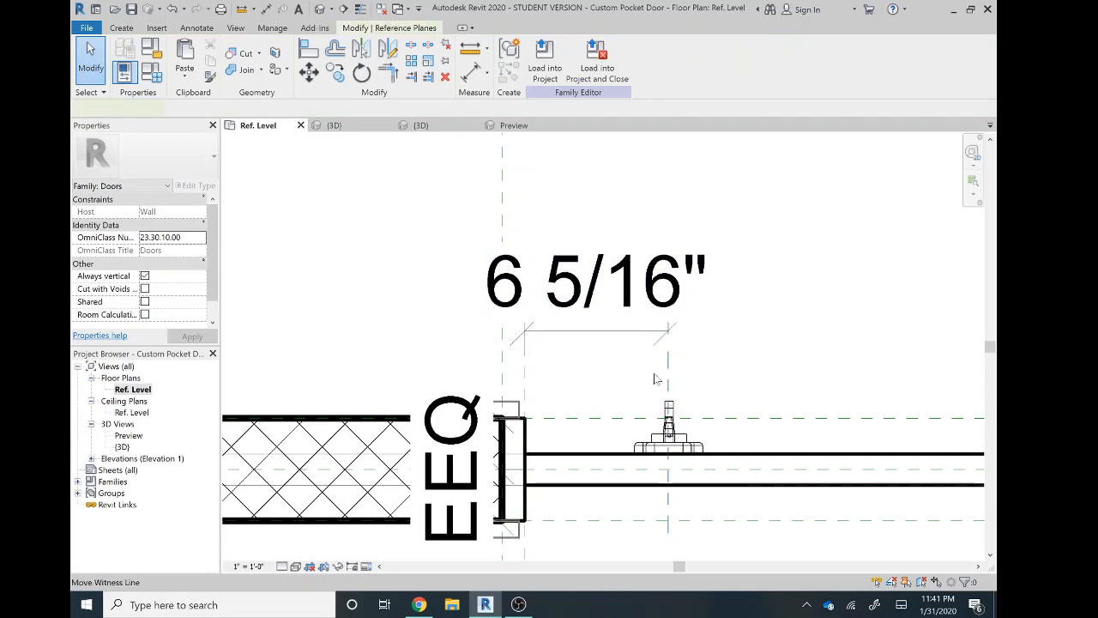
left_click(668, 378)
left_click(592, 310)
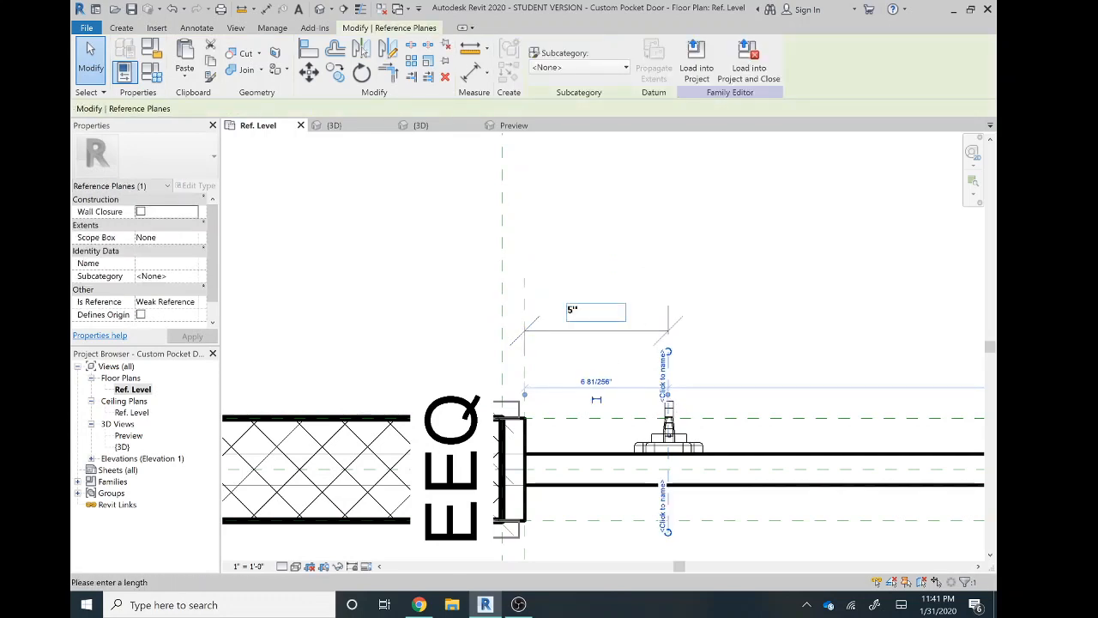
key("Return")
left_click(716, 353)
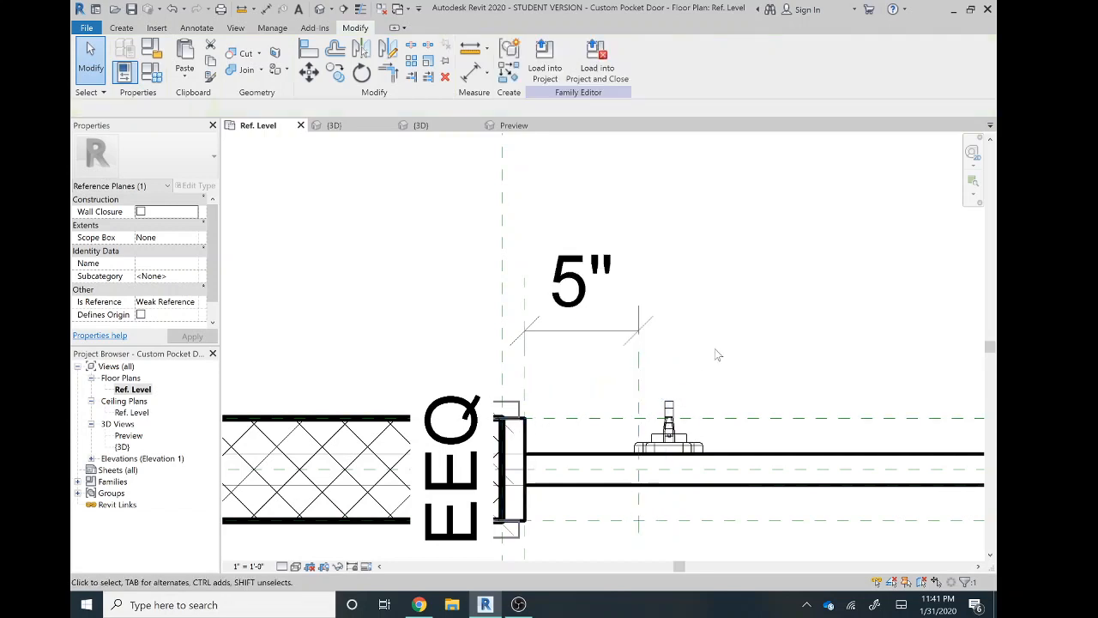
left_click(666, 428)
mouse_move(667, 428)
left_mouse_down()
mouse_move(626, 431)
mouse_move(671, 434)
left_mouse_up()
key("Escape")
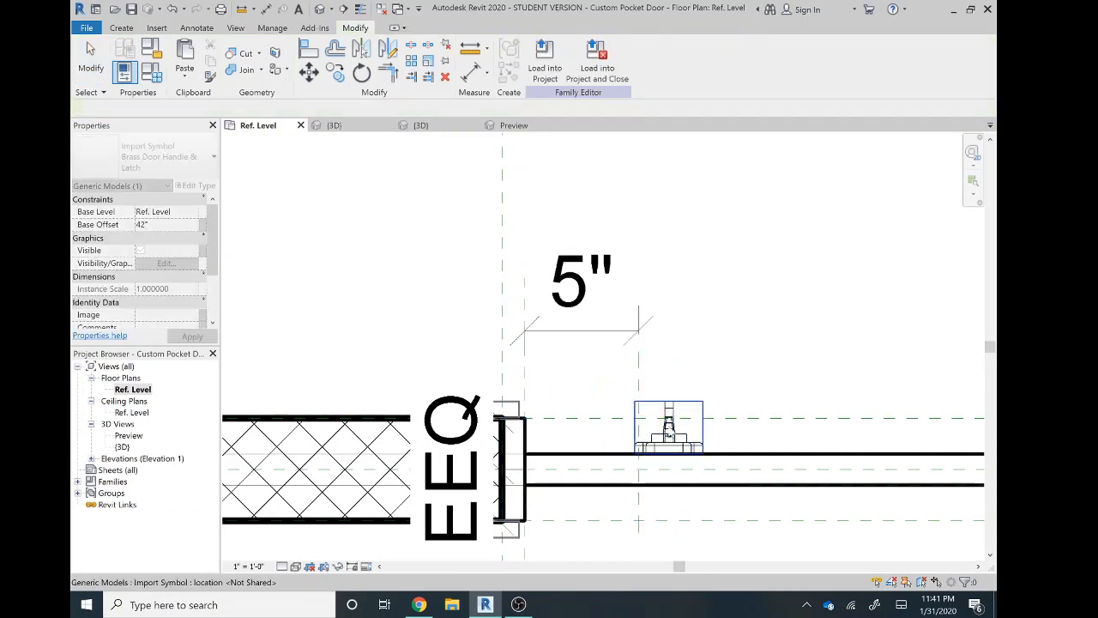
- Align the centre of the imported brass door handle with the vertical reference plane set 5" from the panel edge
left_click(672, 434)
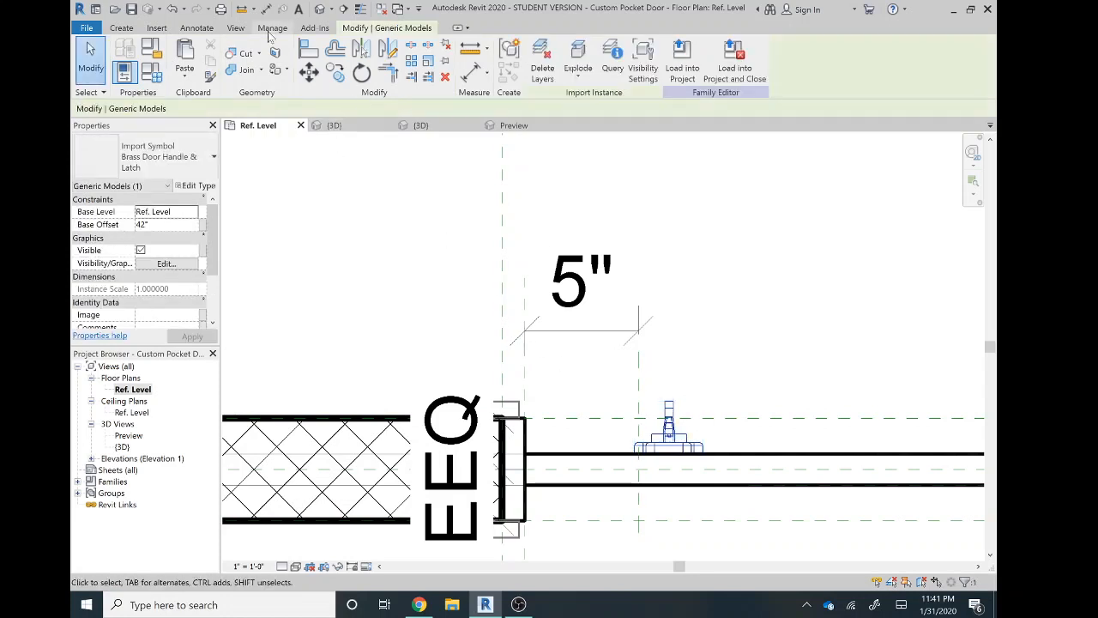
left_click(306, 56)
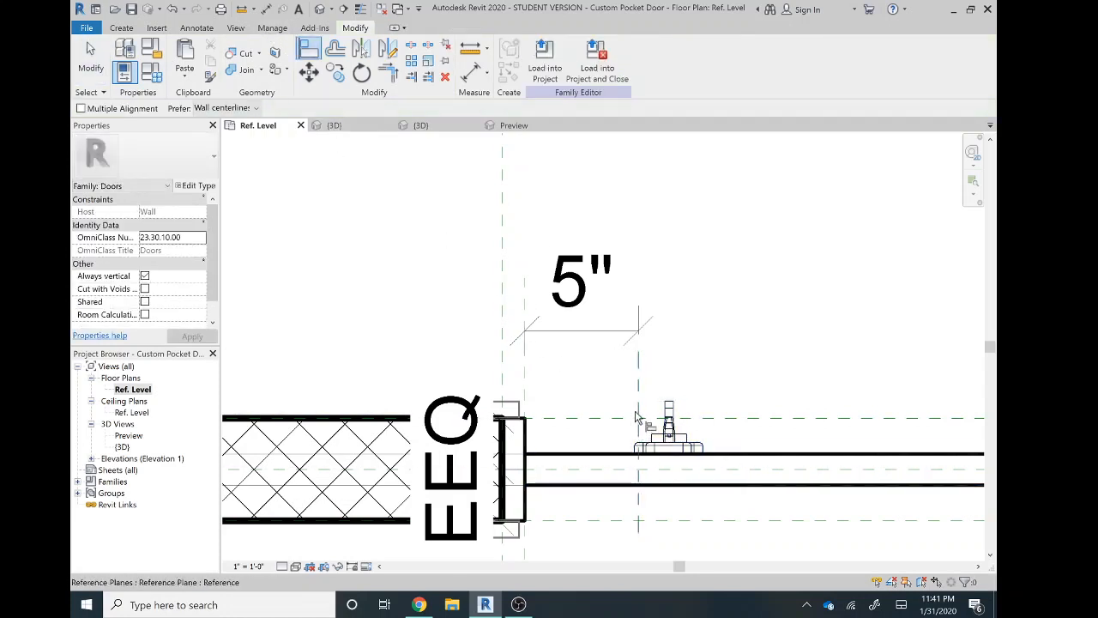
scroll(676, 419, "up", 2)
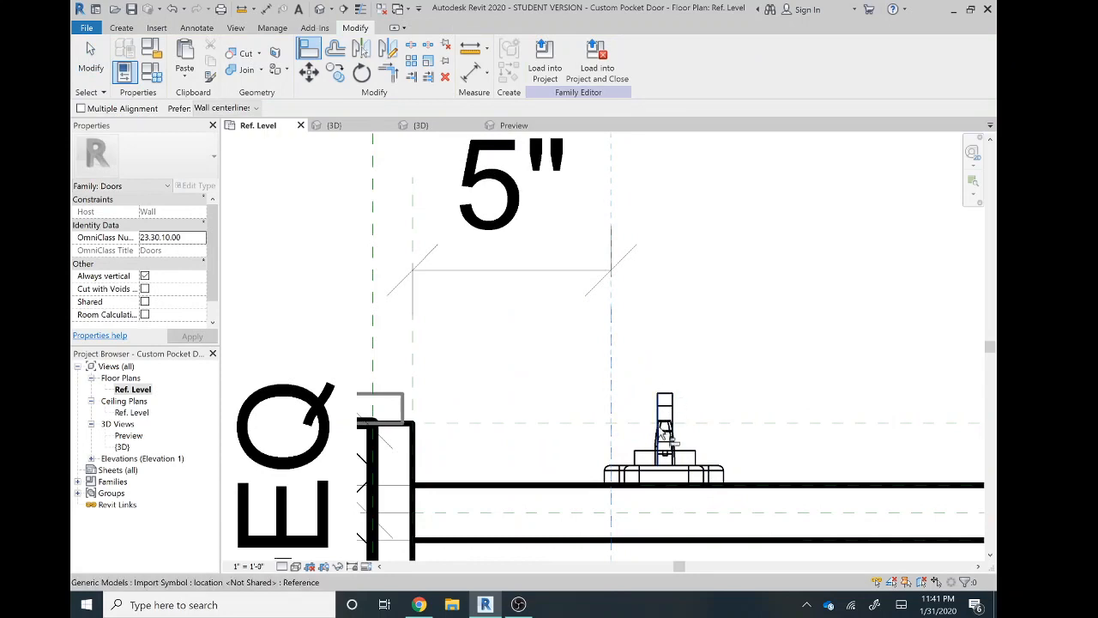
left_click(660, 419)
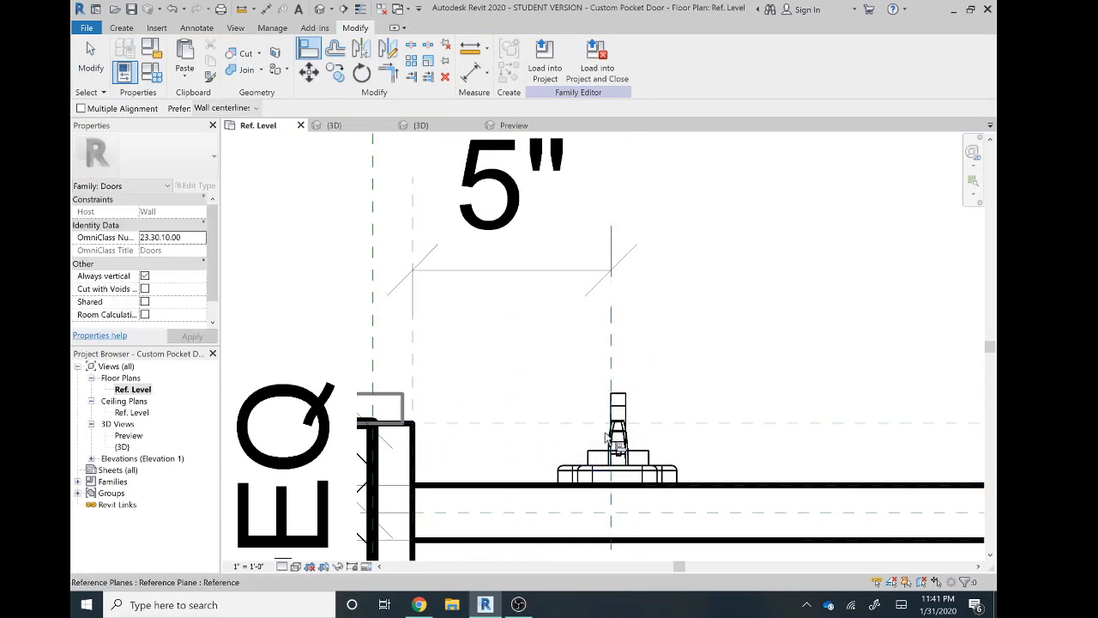
key("Escape")
key("Escape")
scroll(650, 495, "down", 4)
middle_click_drag(612, 350, 648, 380)
scroll(648, 380, "down", 1)
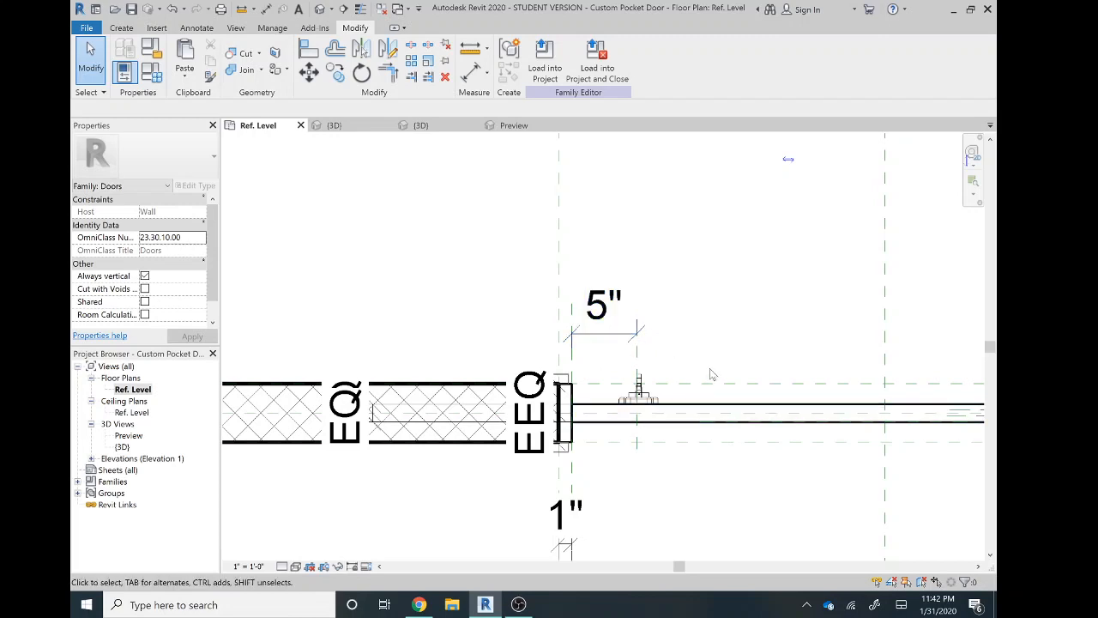
- Create a 12" deep extrusion from a 1" by 1" square sketched above the door panel, to the right of the handle
scroll(712, 372, "down", 1)
middle_click_drag(721, 372, 489, 382)
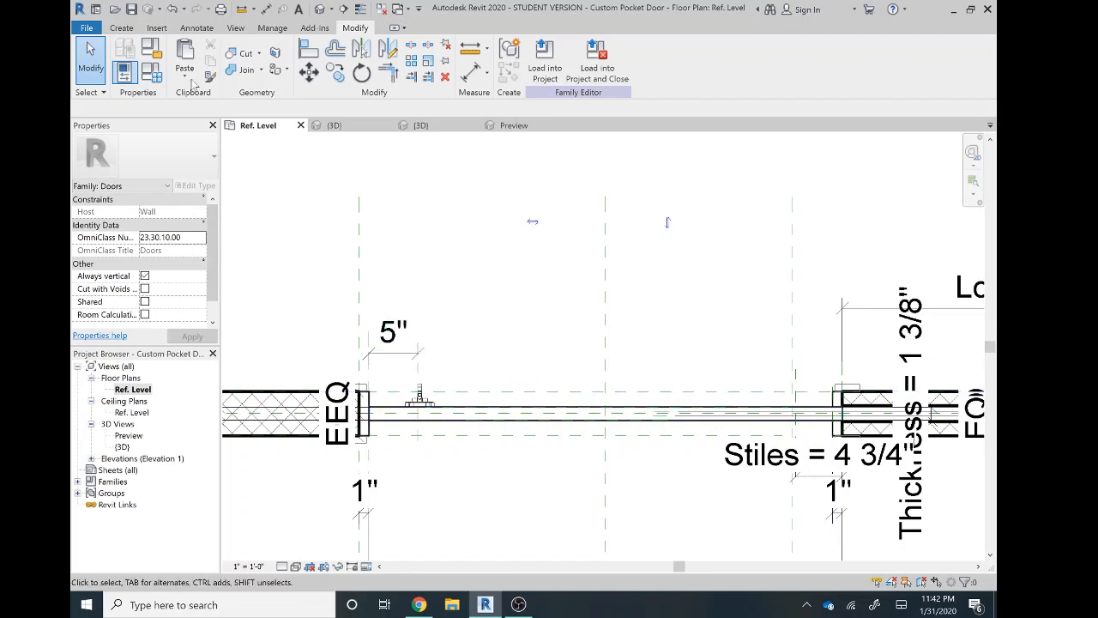
left_click(121, 29)
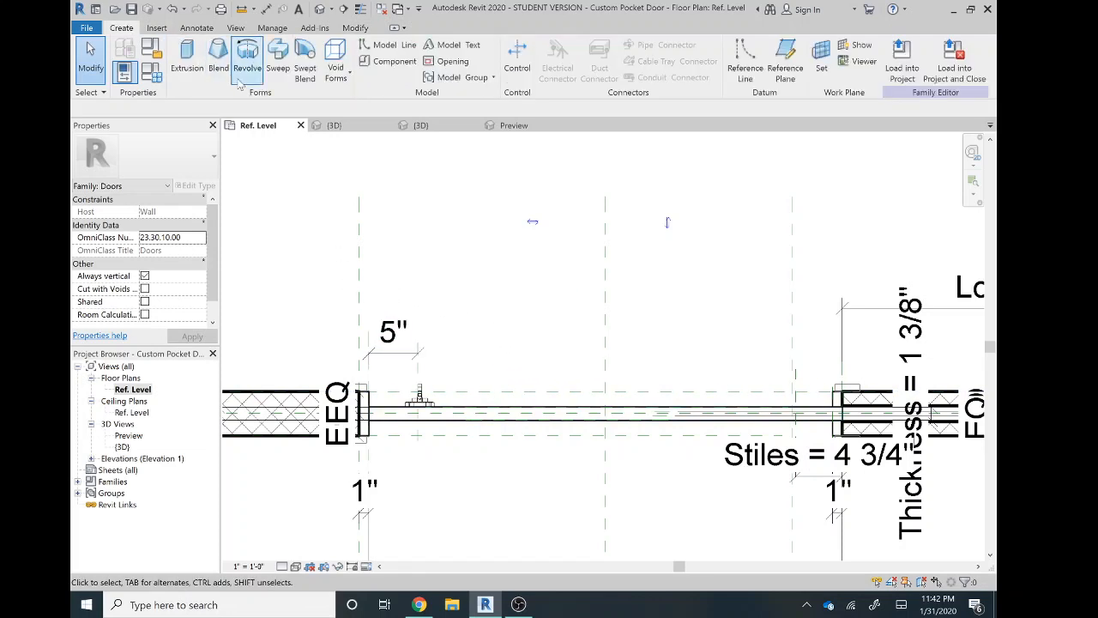
left_click(187, 53)
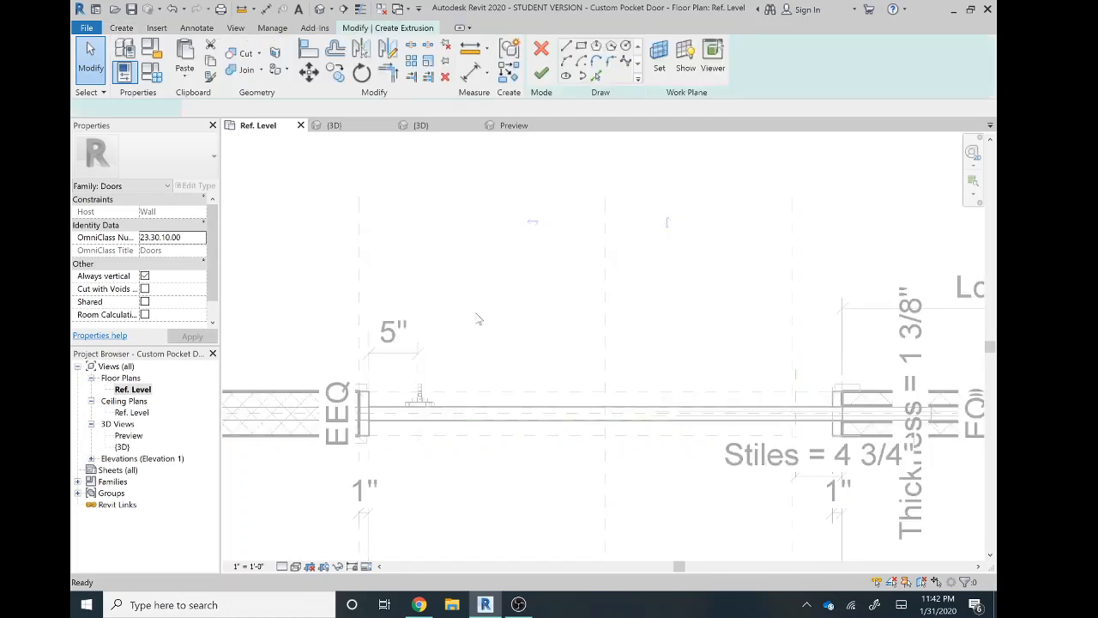
scroll(495, 377, "up", 2)
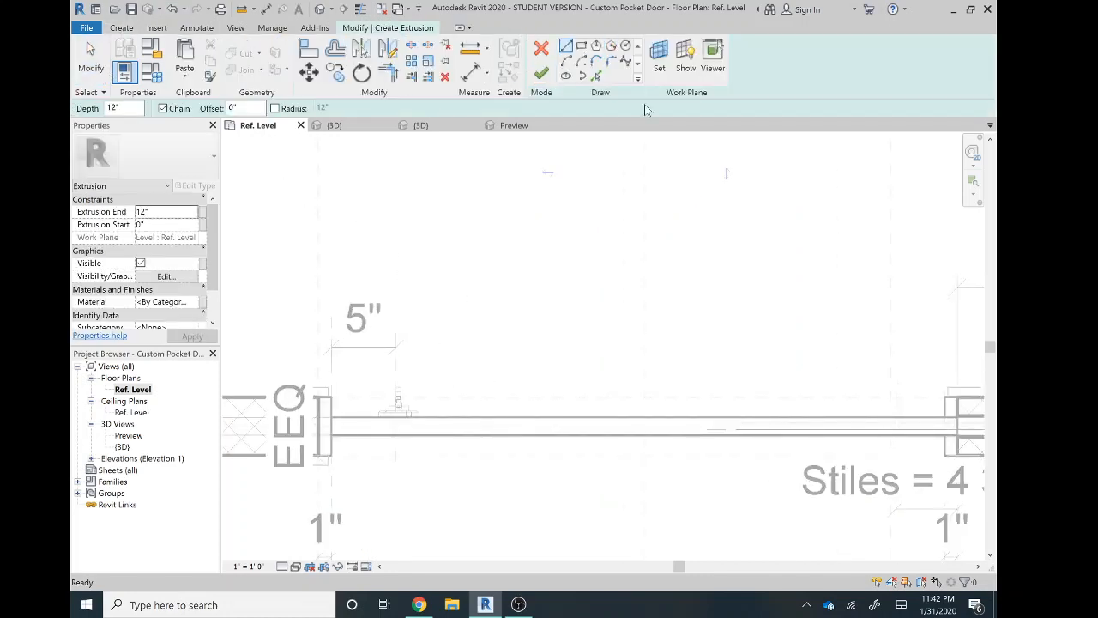
left_click(581, 47)
scroll(456, 407, "up", 2)
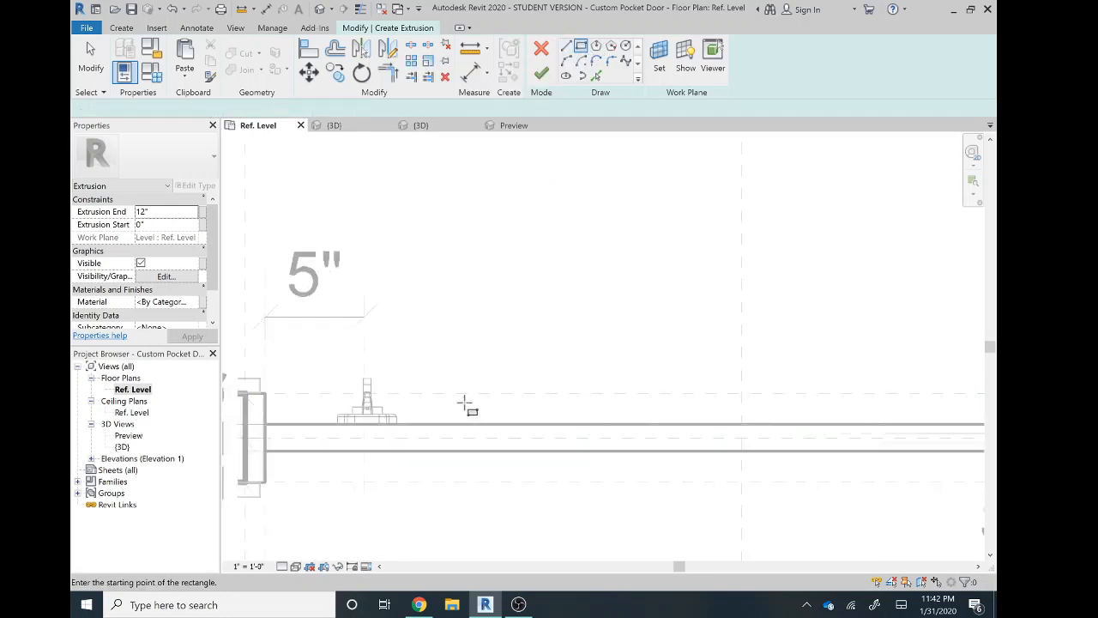
left_click(461, 393)
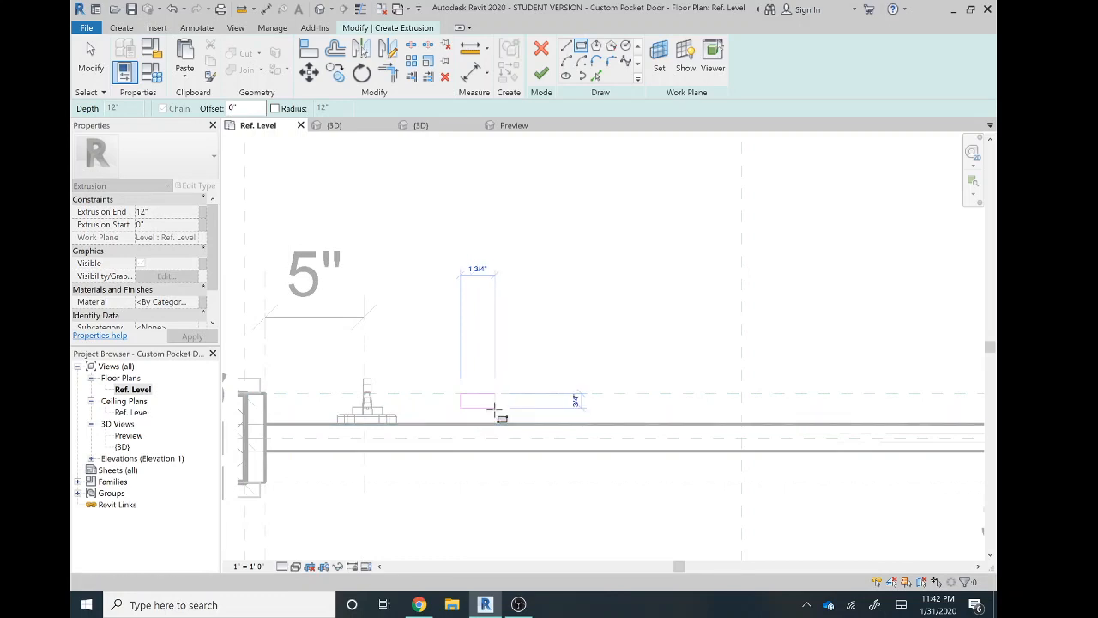
scroll(489, 411, "up", 2)
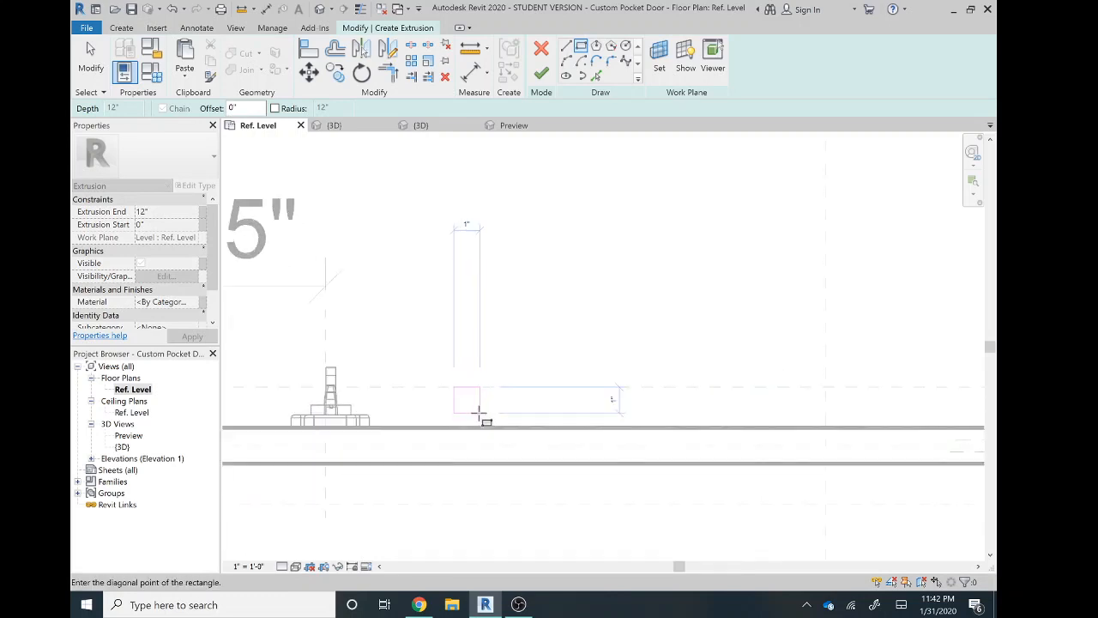
left_click(480, 414)
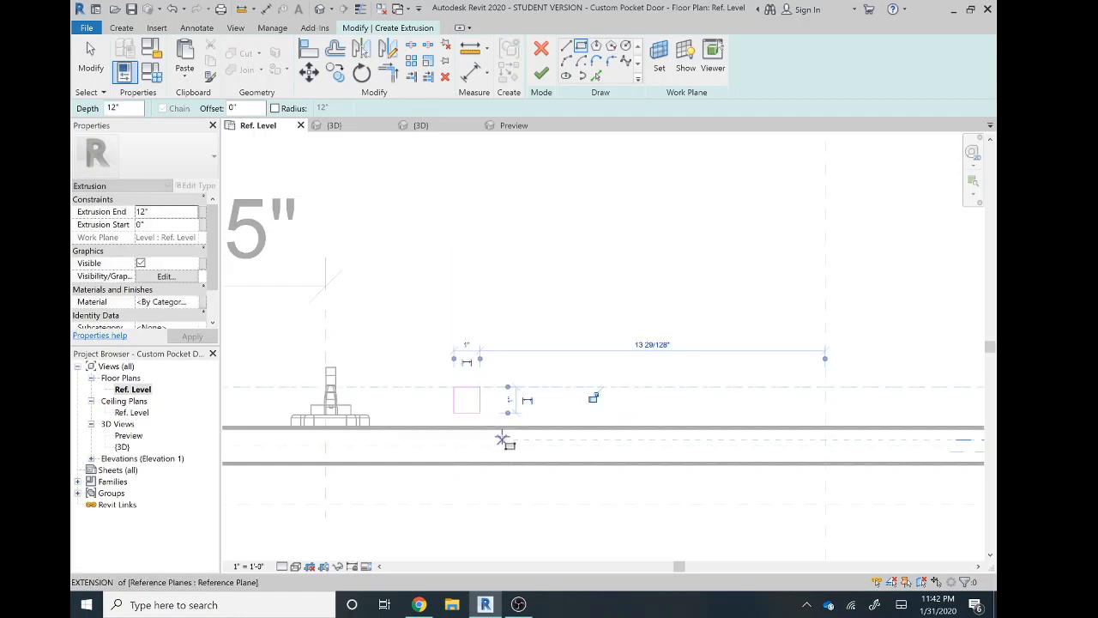
scroll(483, 420, "up", 1)
key("Escape")
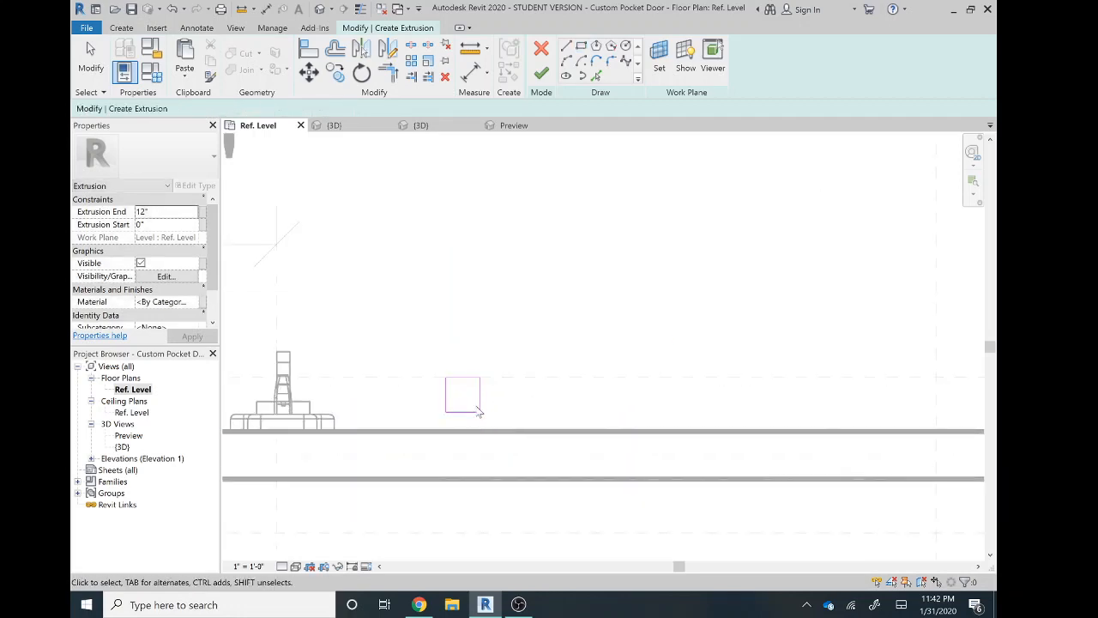
key("Escape")
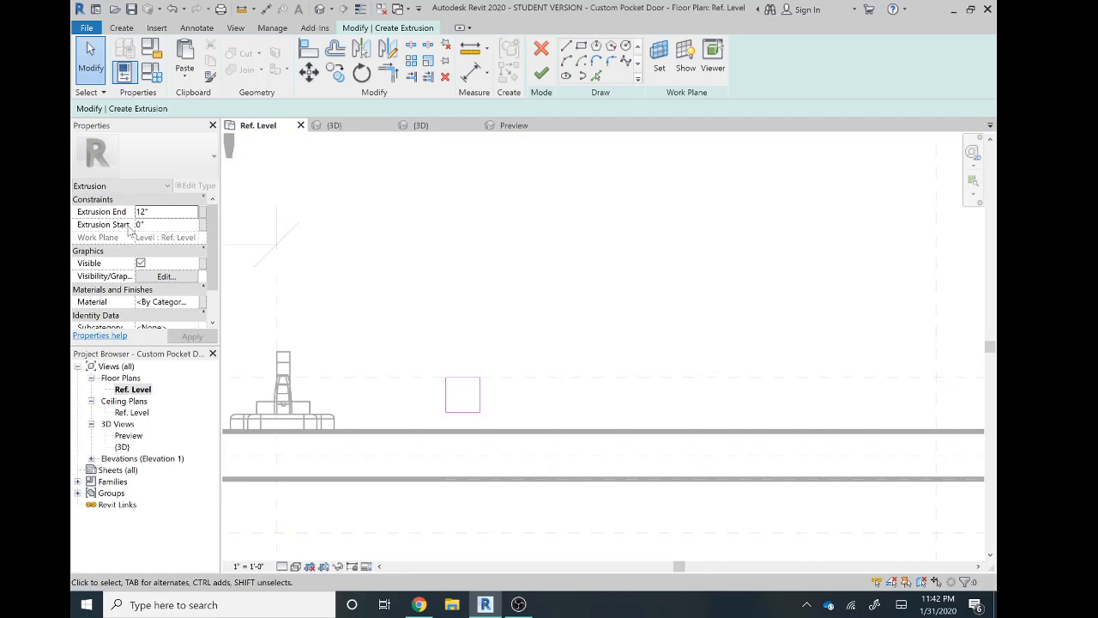
left_click(540, 75)
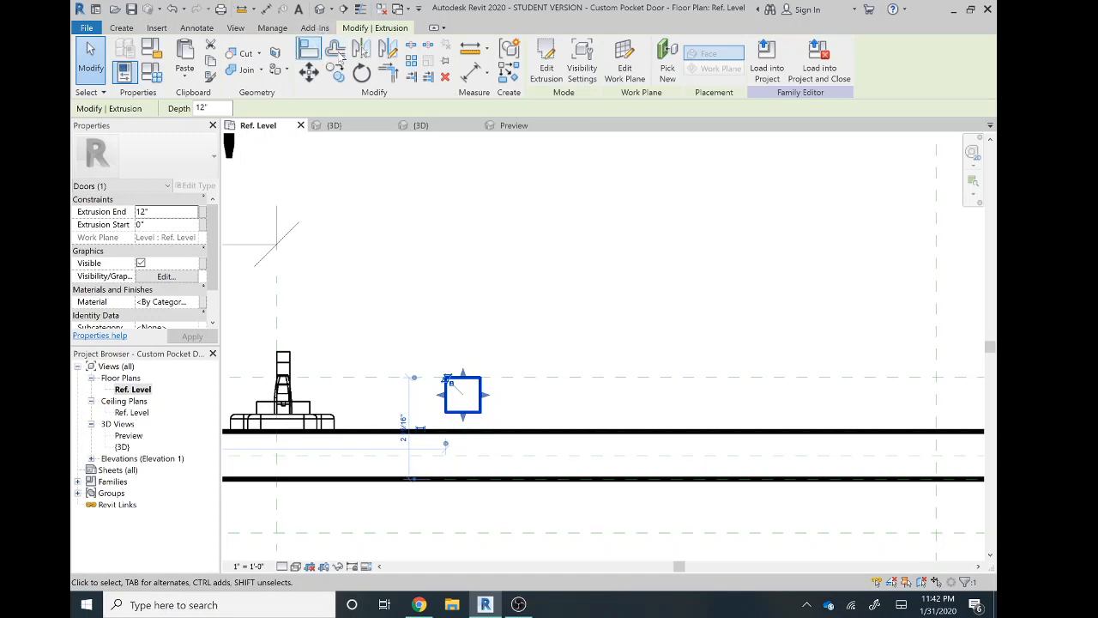
- Try to align the square extrusion's lower side with the door panel's upper face, and undo the alignment
left_click(309, 48)
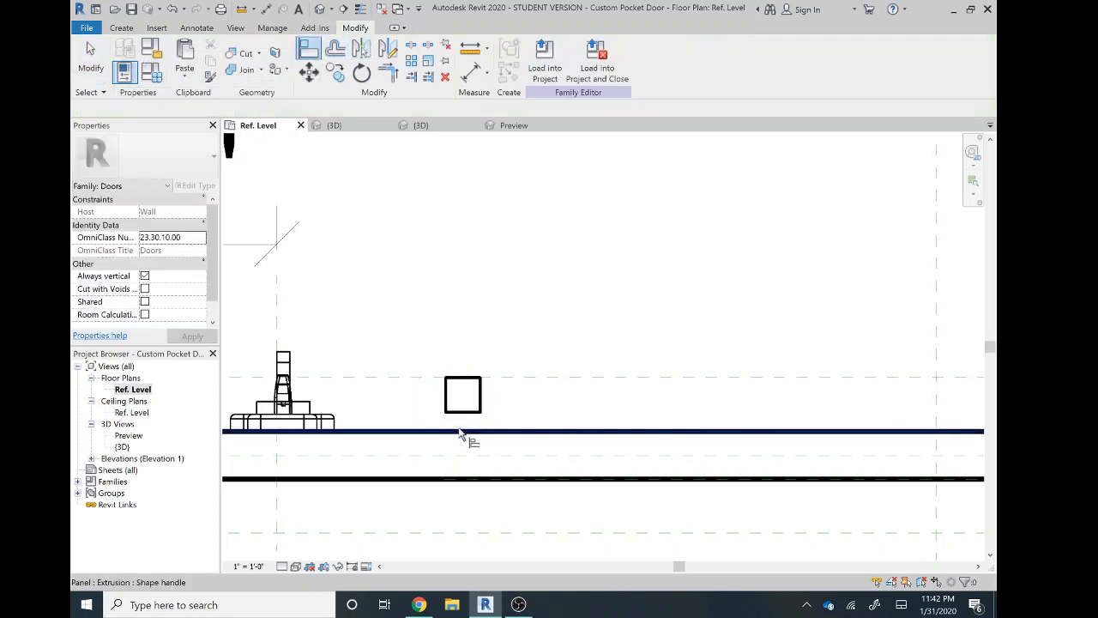
left_click(464, 414)
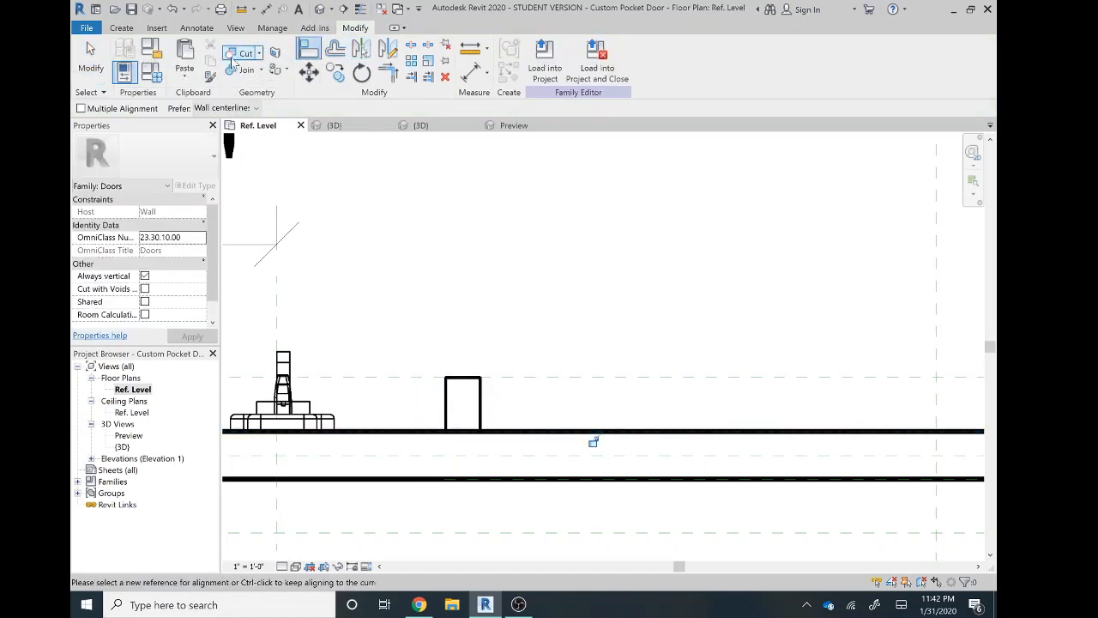
left_click(175, 10)
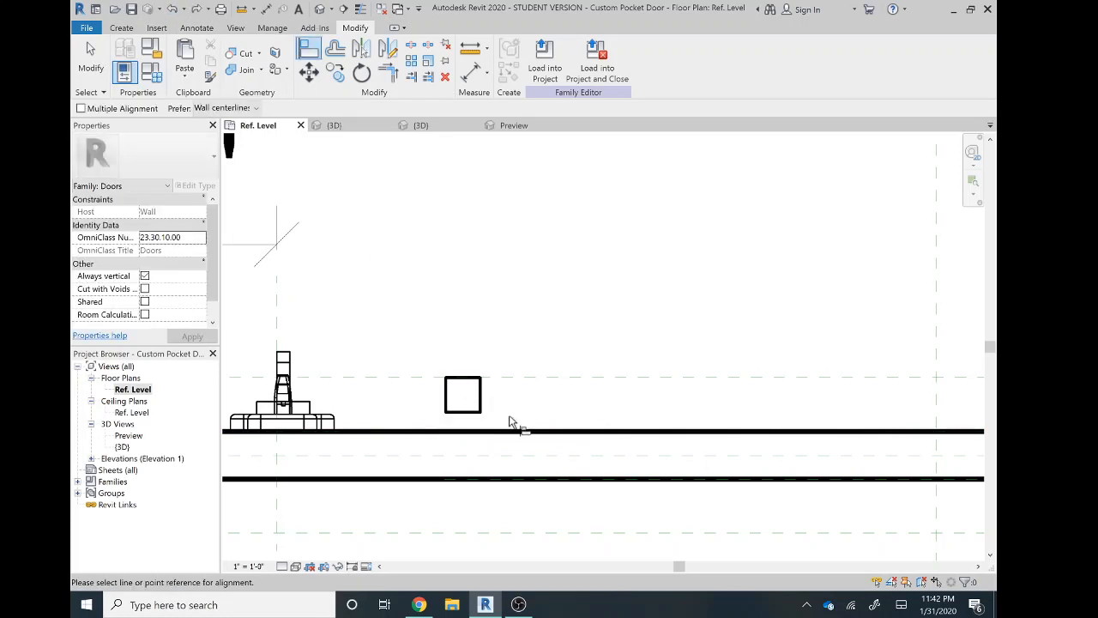
key("Escape")
key("Escape")
- Nudge the square extrusion down until its lower side rests on the door panel's upper face
left_click(464, 412)
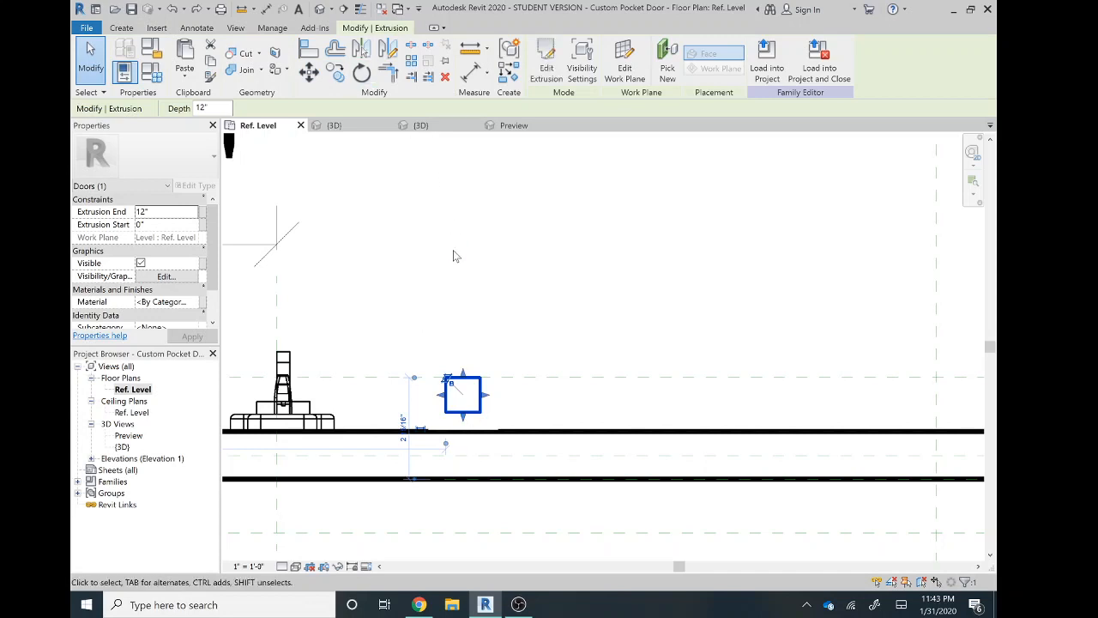
key("Down")
key("Down")
key("Down")
key("Down")
key("Down")
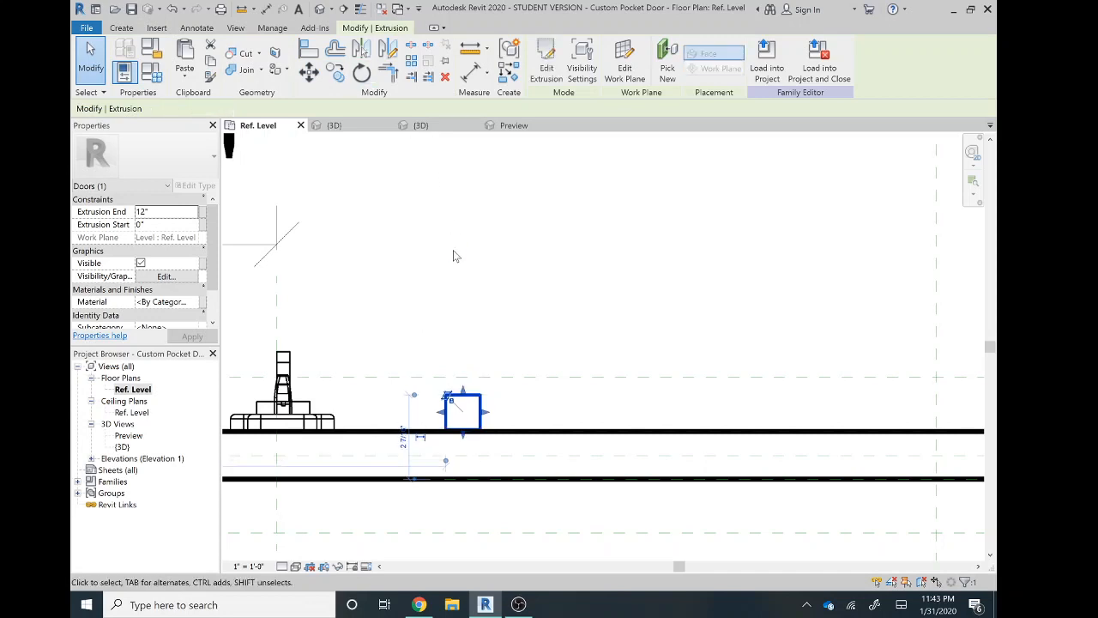
left_click(459, 302)
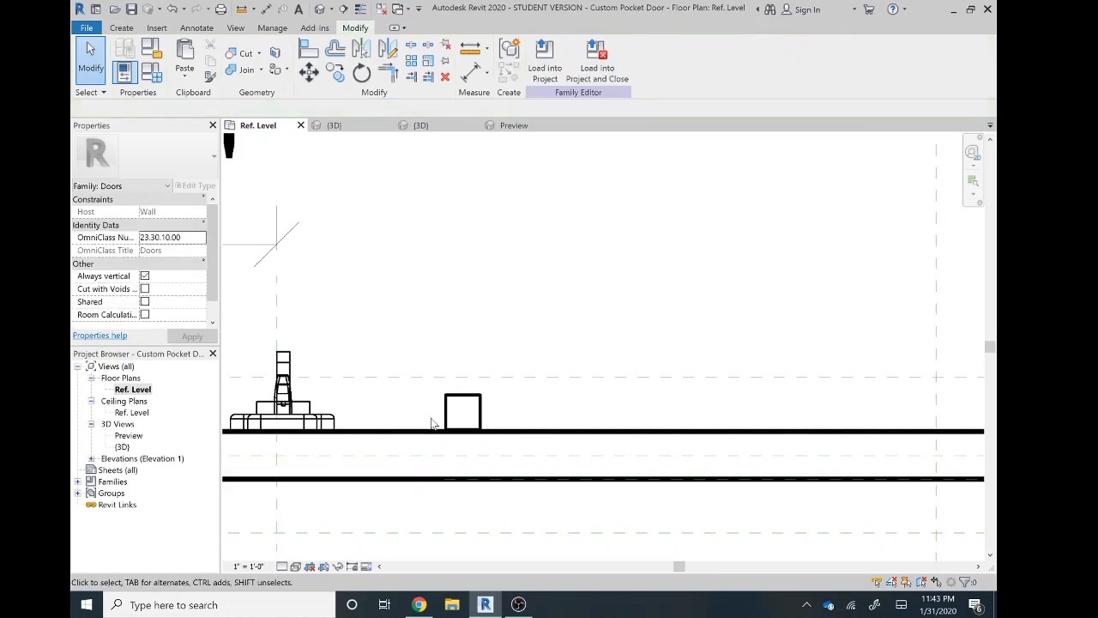
scroll(493, 424, "up", 3)
scroll(529, 417, "down", 2)
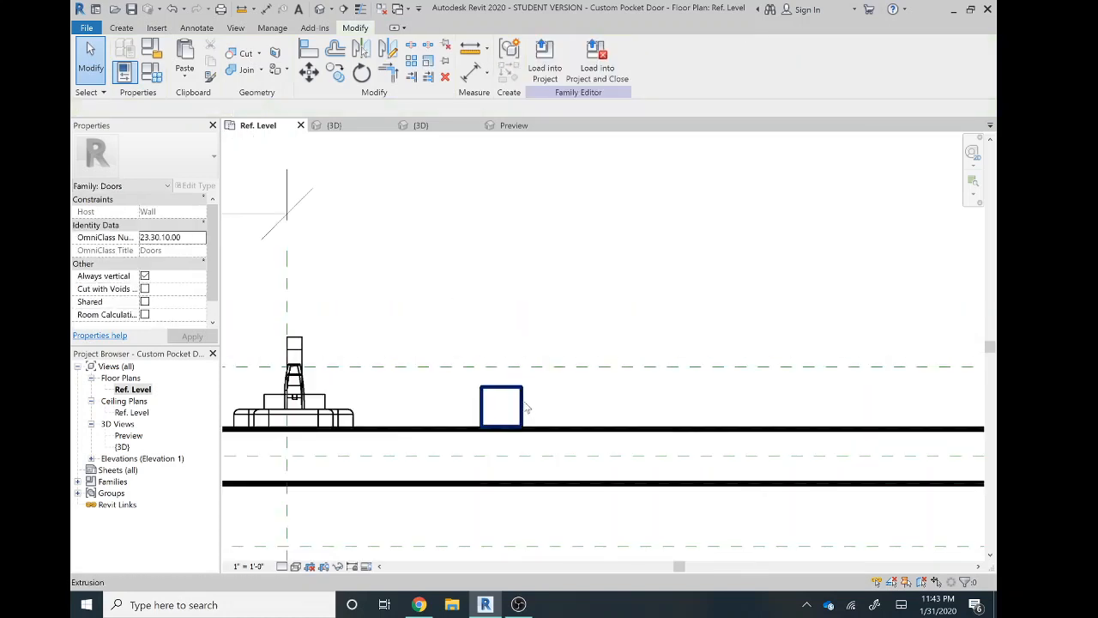
left_click(518, 394)
key("a")
key("l")
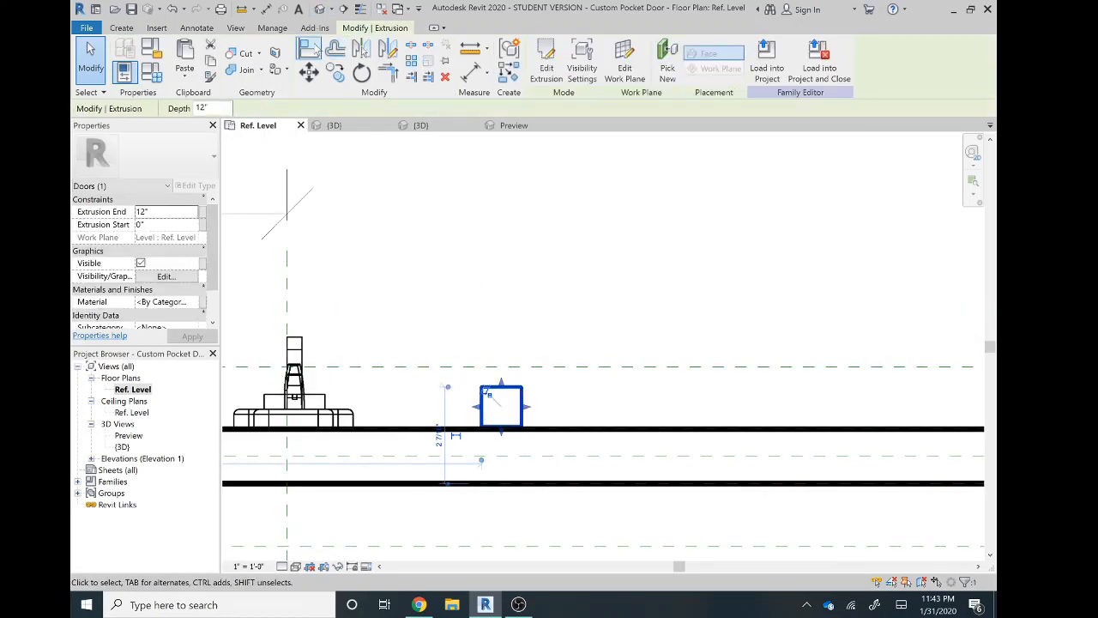
left_click(506, 467)
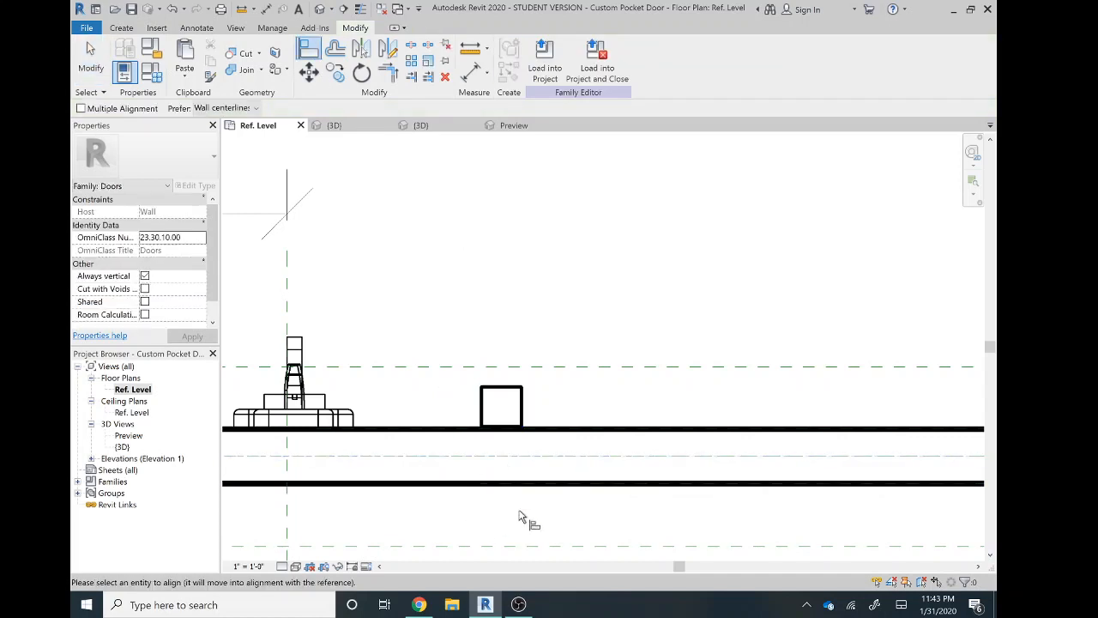
scroll(519, 501, "down", 2)
middle_click_drag(520, 467, 519, 338)
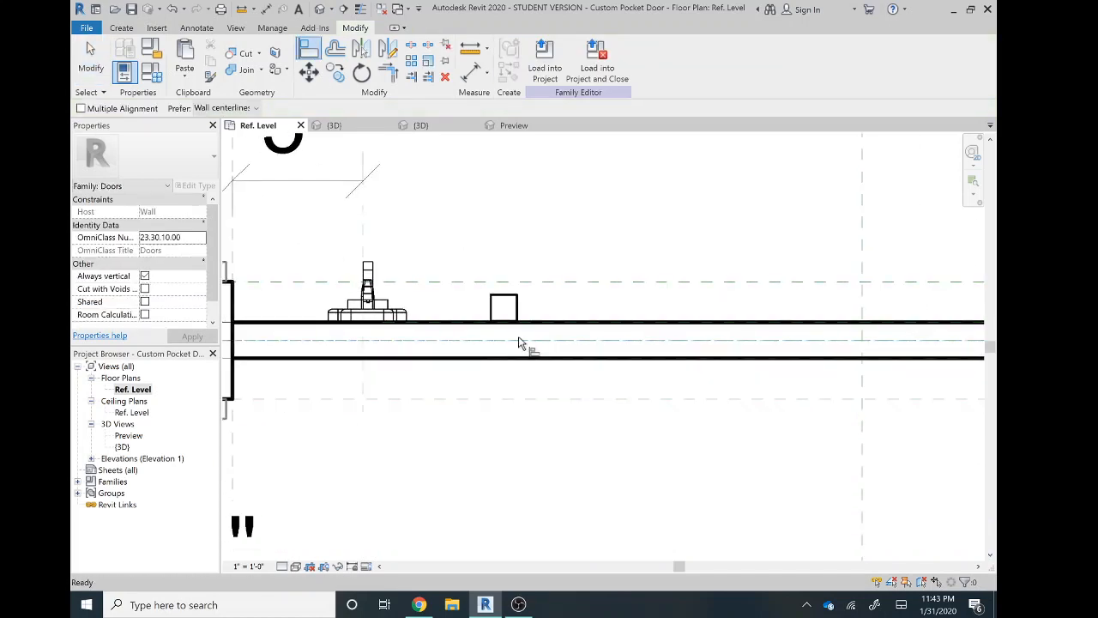
key("Escape")
key("Escape")
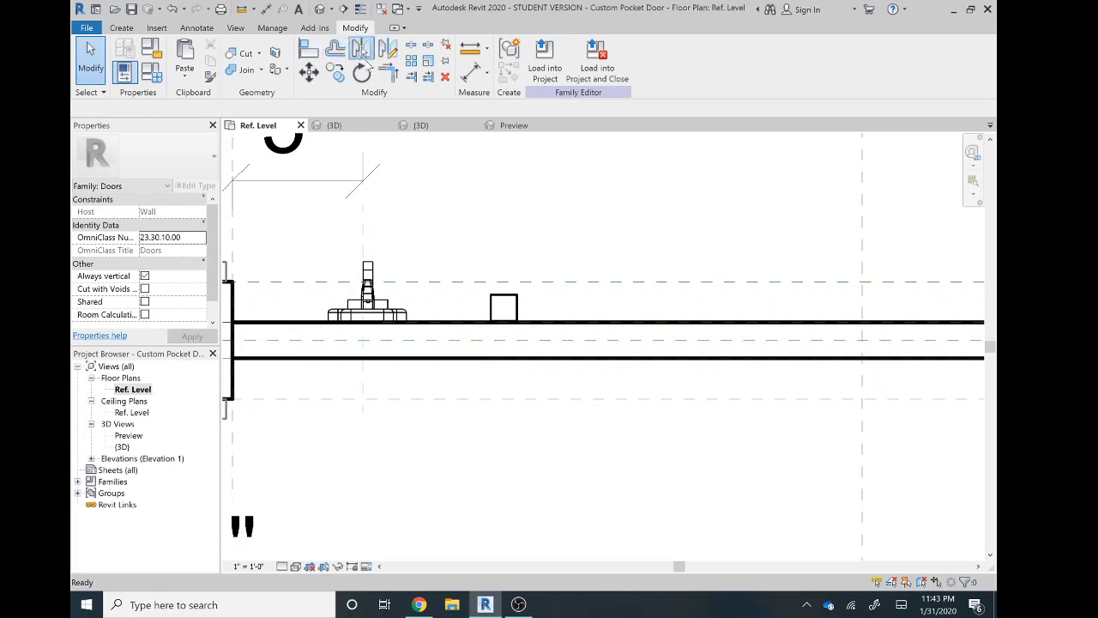
- Mirror the square extrusion about the wall's centreline to make a copy on the panel's opposite face
left_click(518, 308)
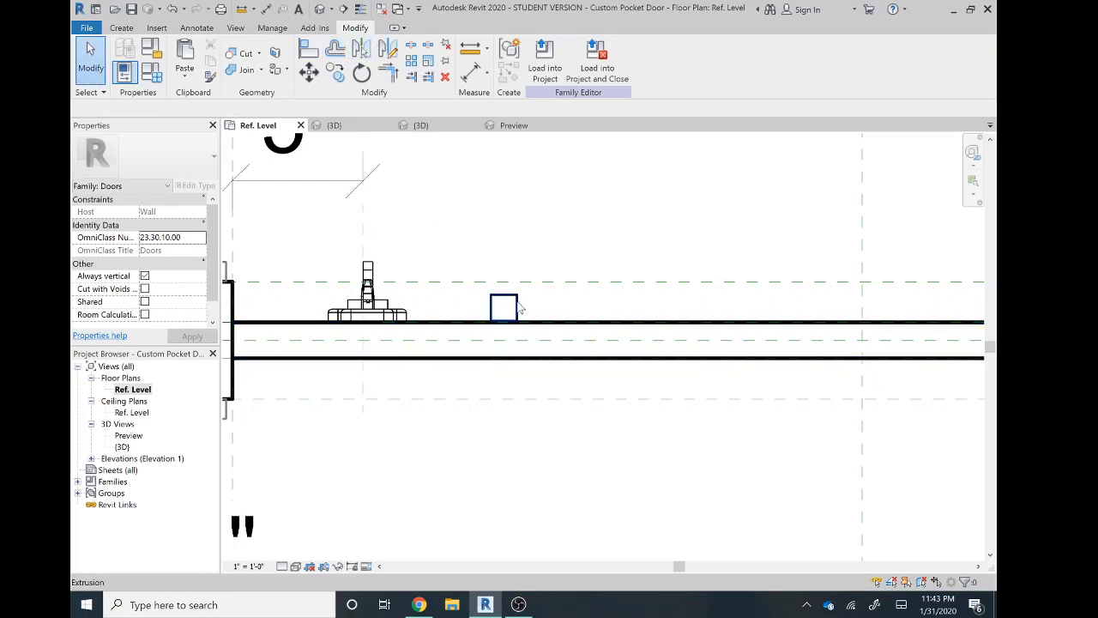
left_click(361, 49)
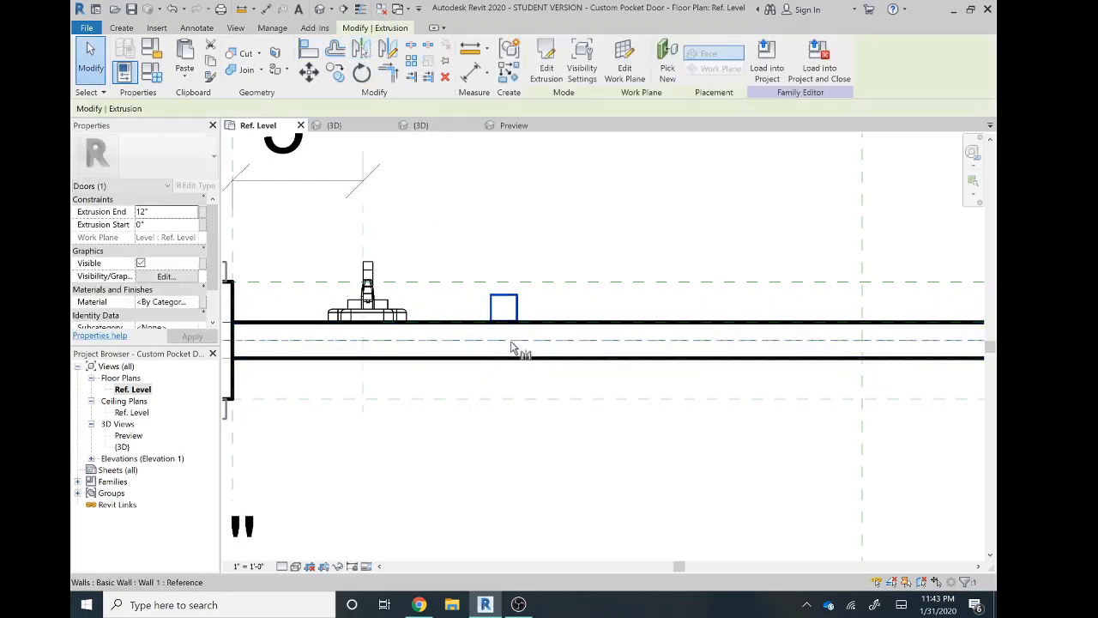
left_click(492, 392)
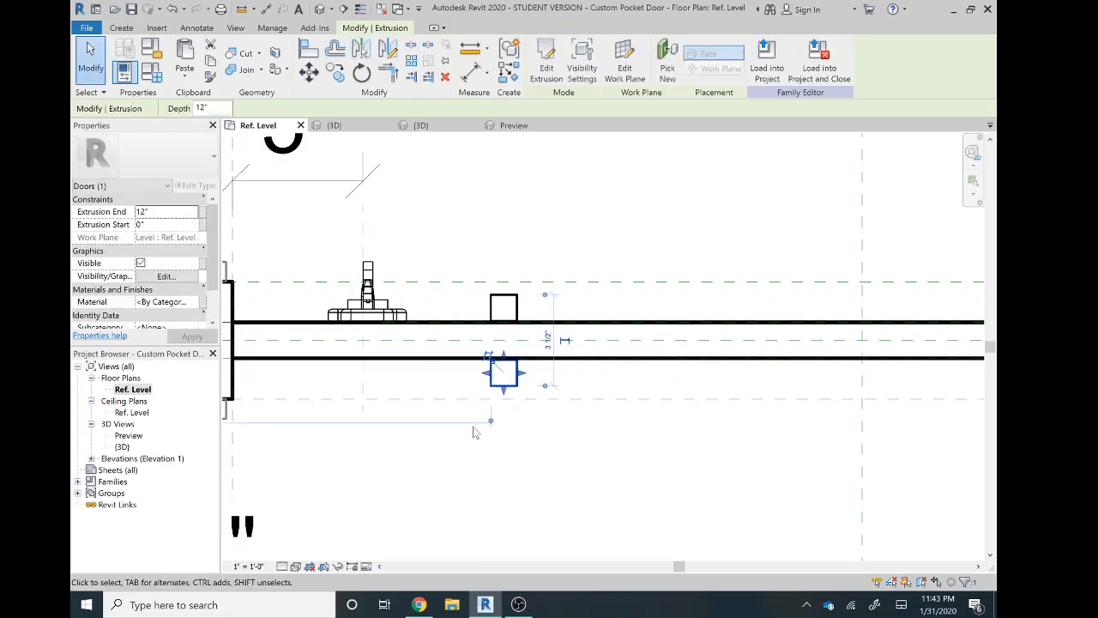
key("Escape")
scroll(450, 235, "up", 1)
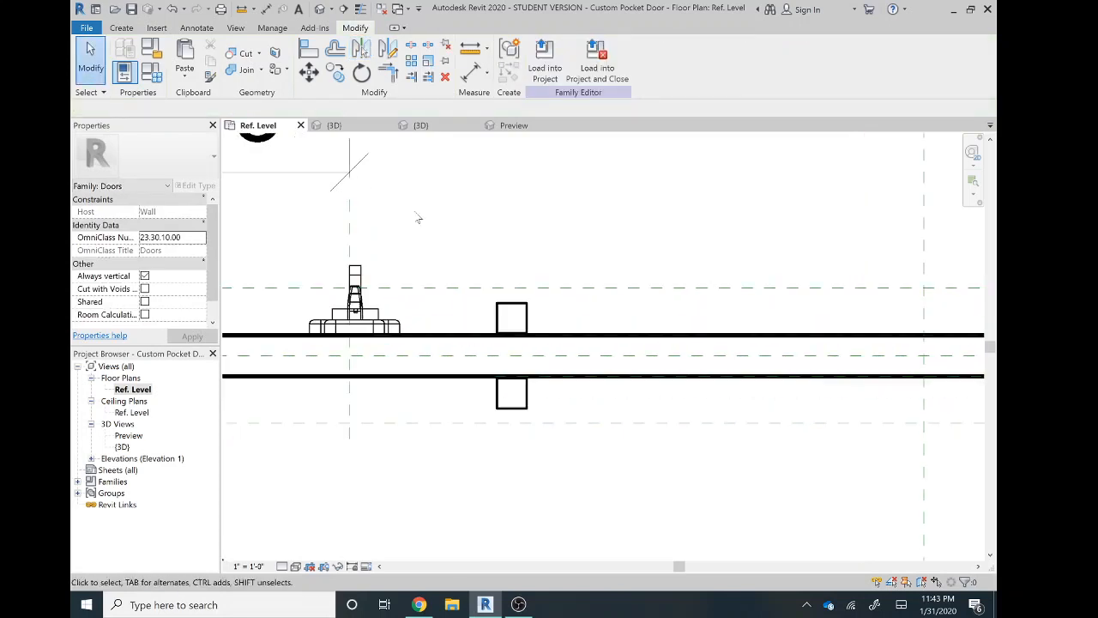
scroll(452, 351, "down", 2)
middle_click_drag(421, 340, 477, 394)
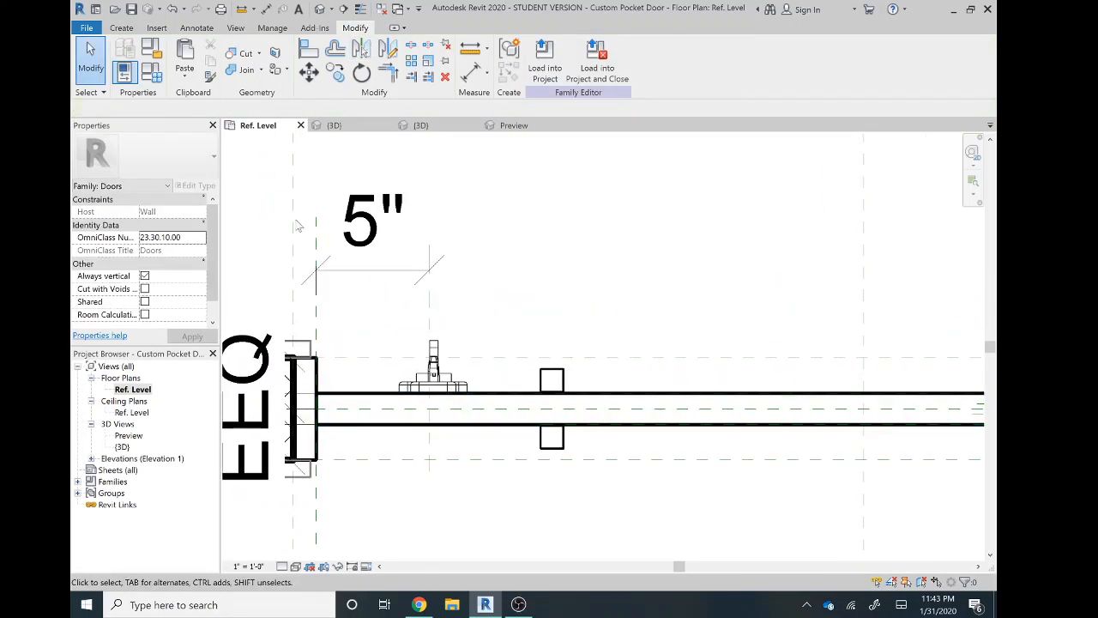
left_click(473, 52)
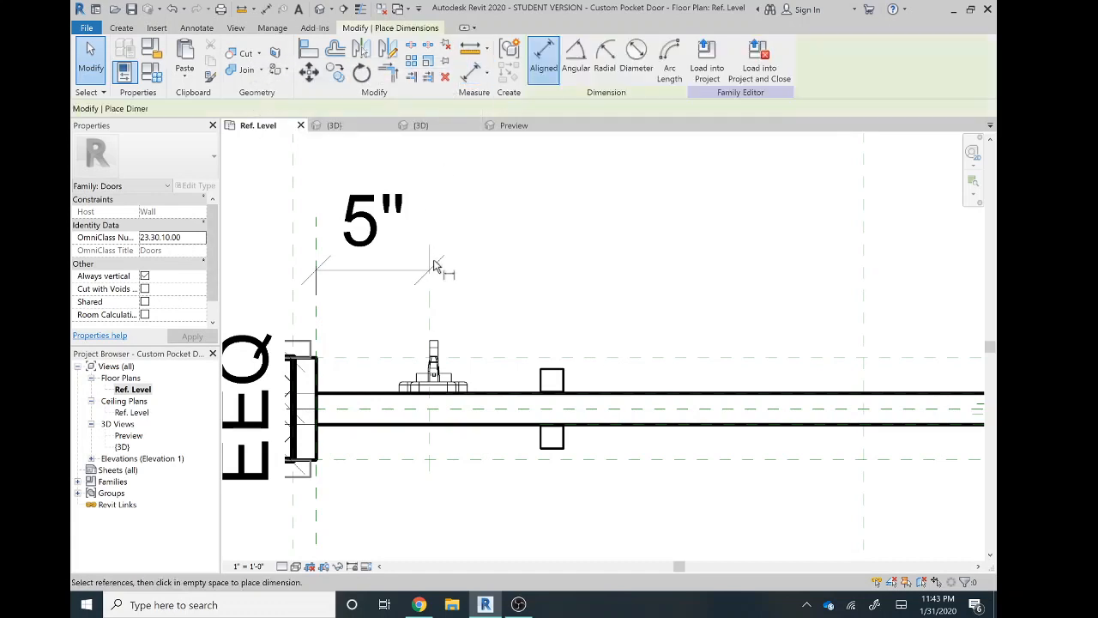
key("Escape")
key("Escape")
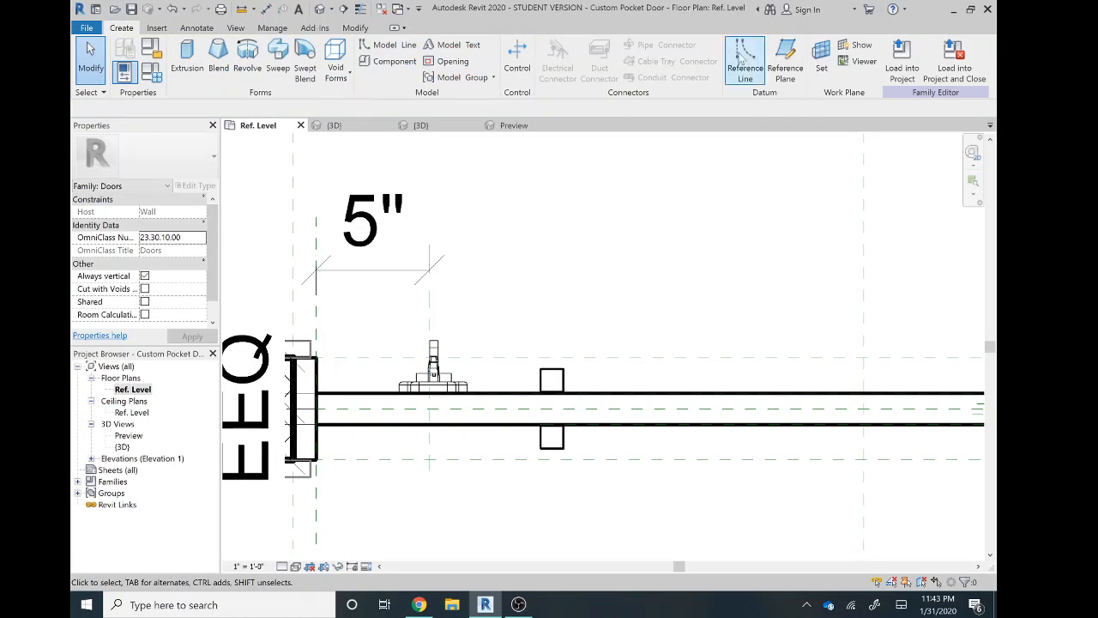
- Draw a vertical reference plane running up from the lower-left corner of the square extrusion on the panel's upper face
left_click(785, 59)
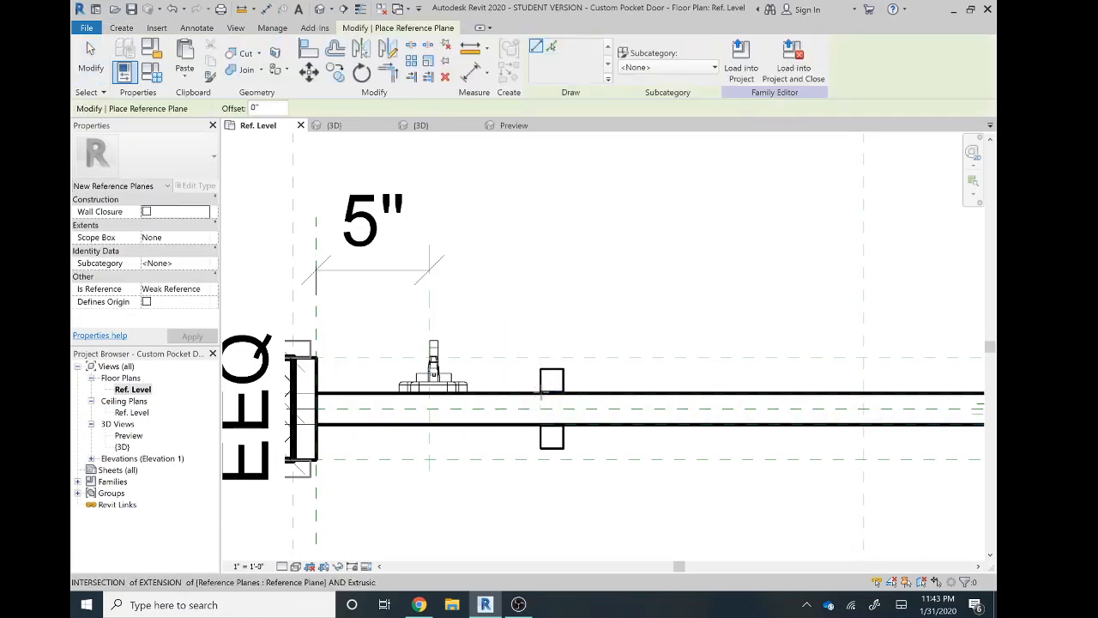
left_click(539, 391)
left_click(539, 292)
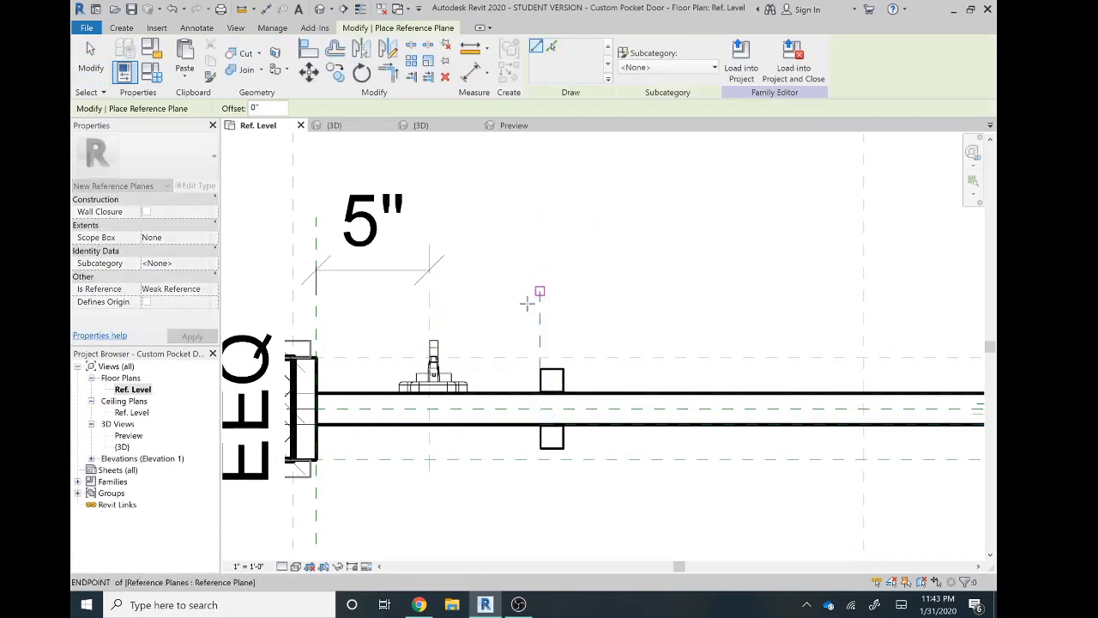
key("Escape")
key("Escape")
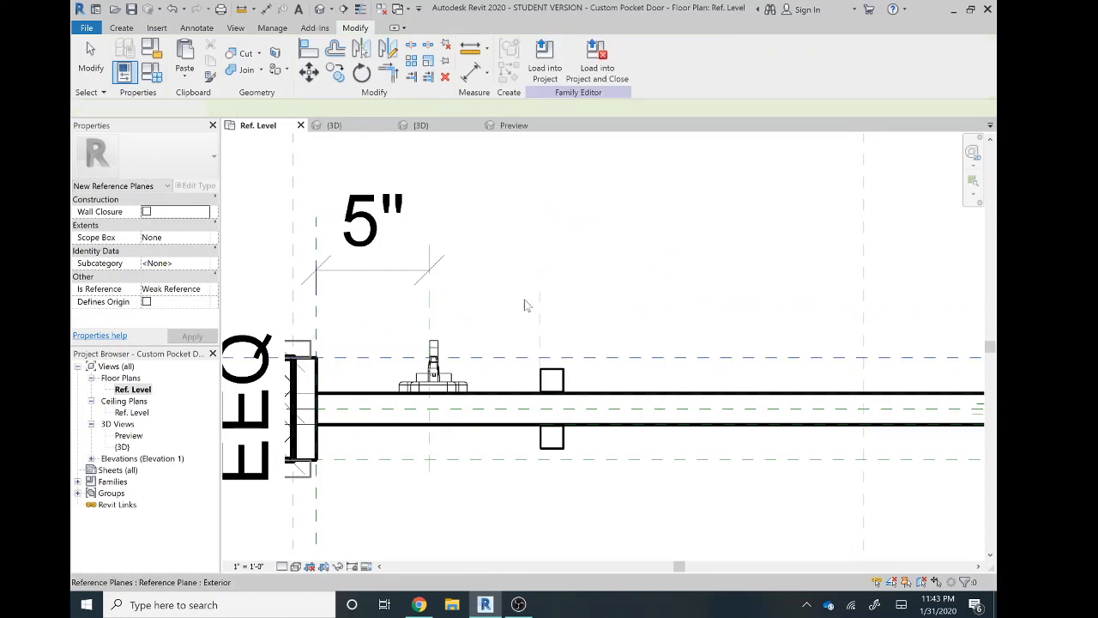
- Dimension the horizontal distance from the handle's right edge to the reference plane at the square extrusion
left_click(473, 72)
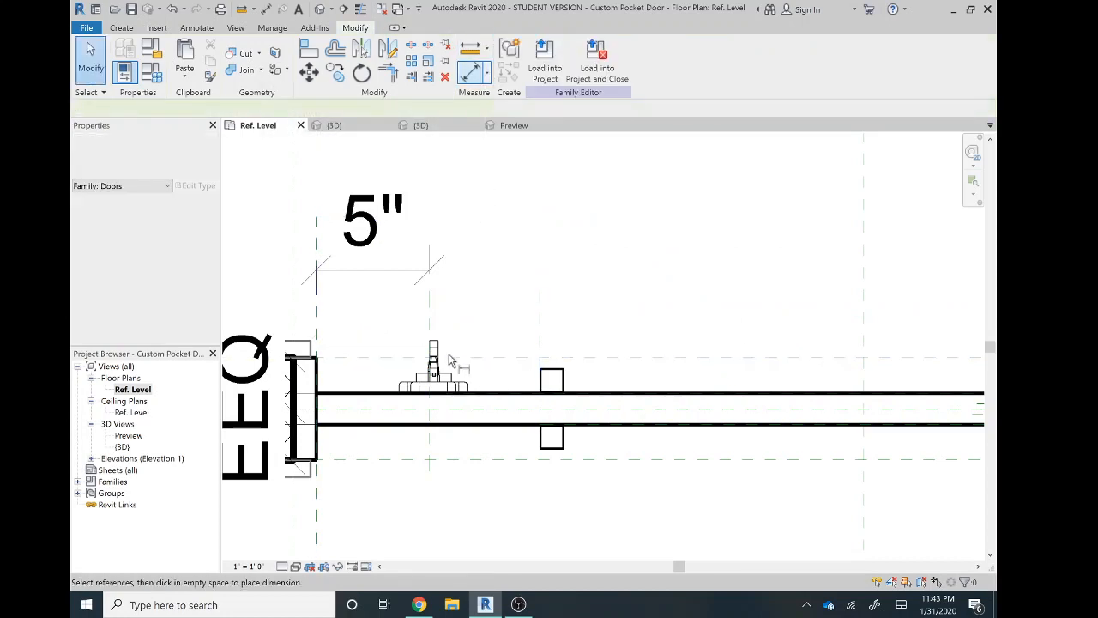
left_click(429, 296)
key("Escape")
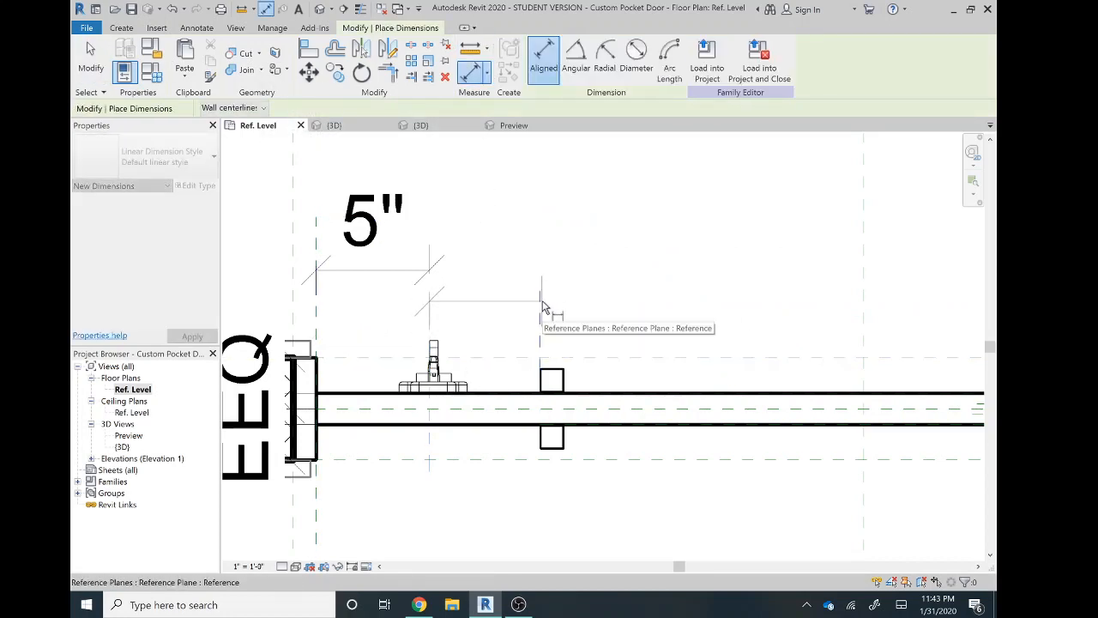
scroll(445, 343, "up", 2)
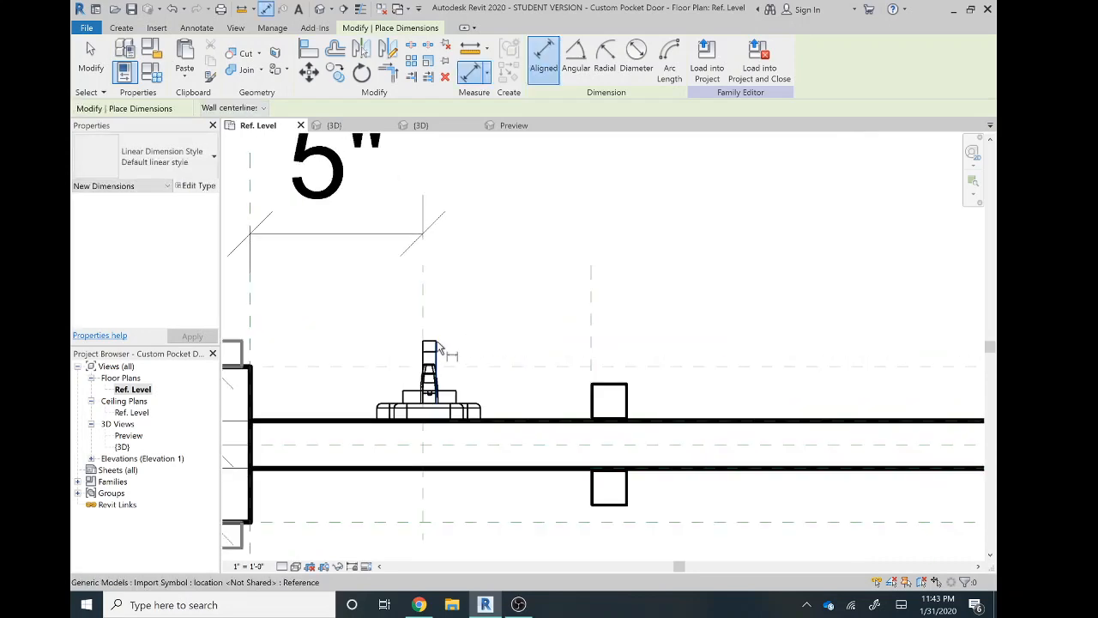
left_click(436, 347)
left_click(594, 317)
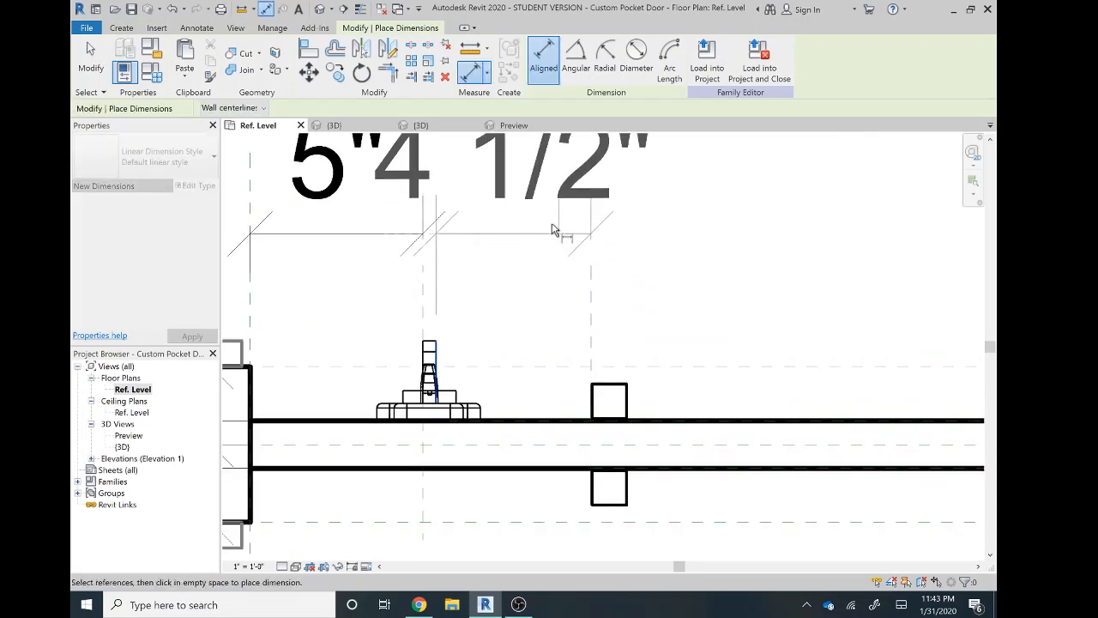
left_click(532, 193)
scroll(529, 255, "down", 2)
middle_click_drag(529, 255, 570, 341)
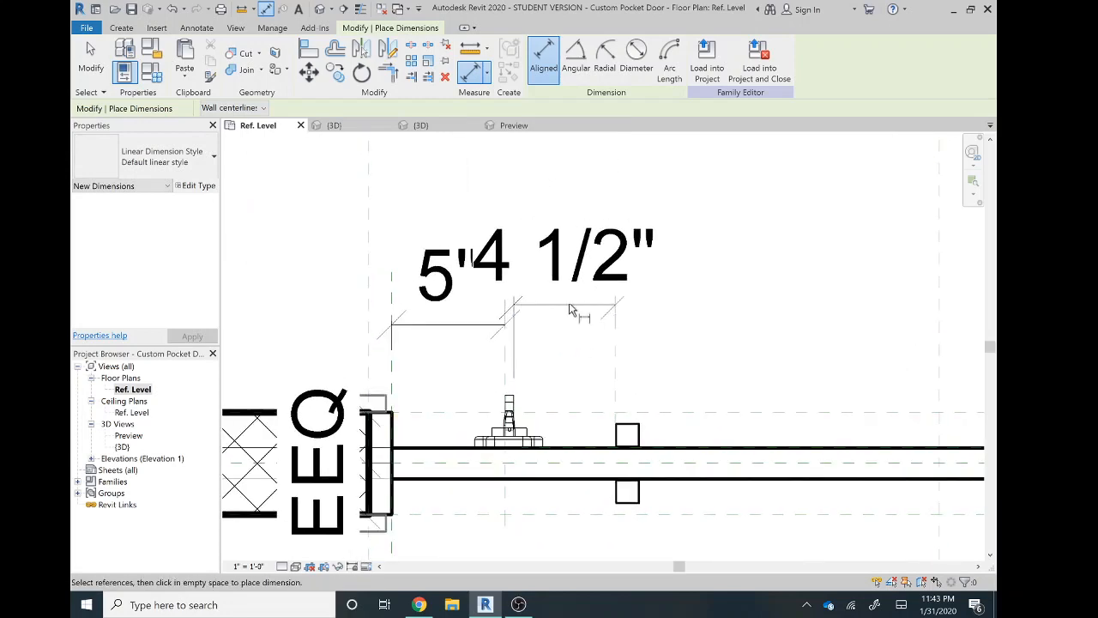
- Set the distance between the handle's edge and the square extrusion's reference plane to 5"
key("Escape")
left_click(568, 309)
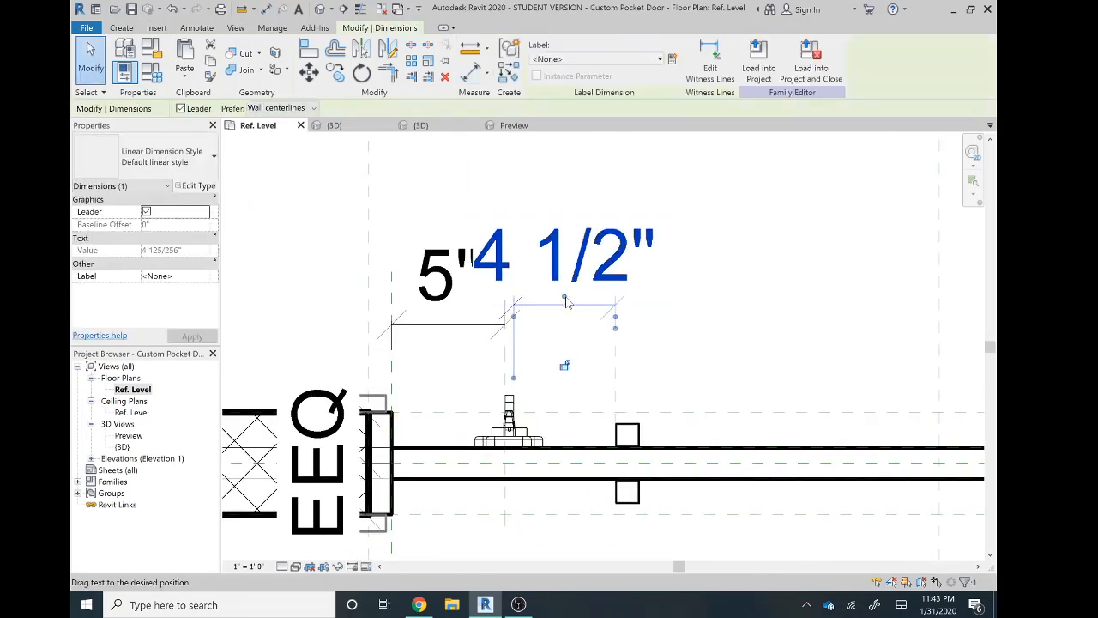
mouse_move(564, 297)
left_mouse_down()
mouse_move(561, 330)
mouse_move(555, 309)
left_mouse_up()
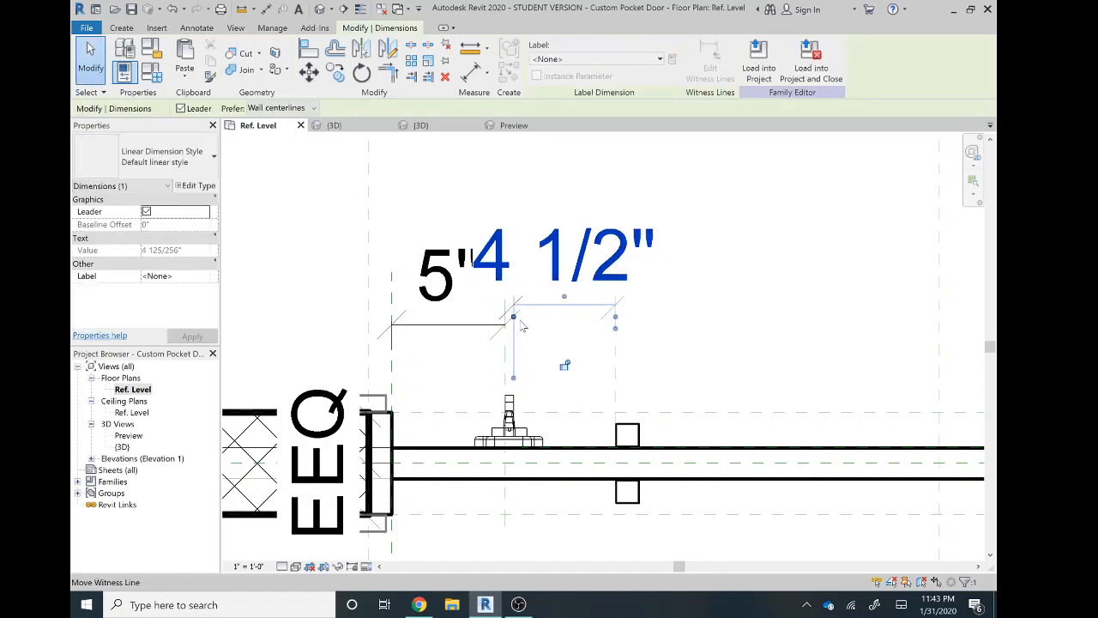
left_click(582, 324)
left_click(551, 292)
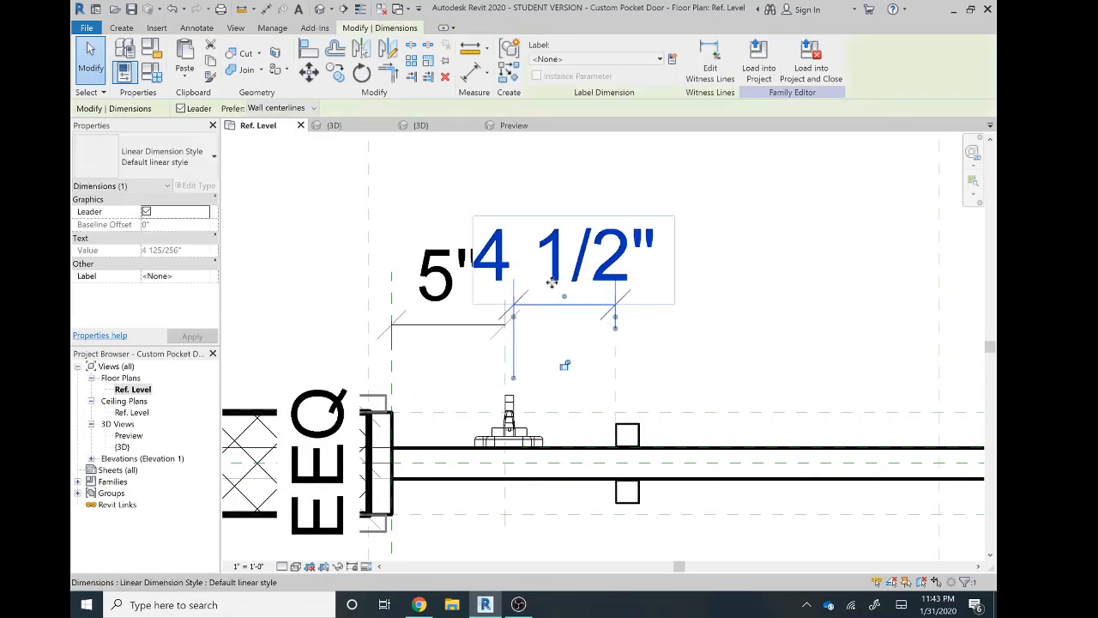
left_click(611, 407)
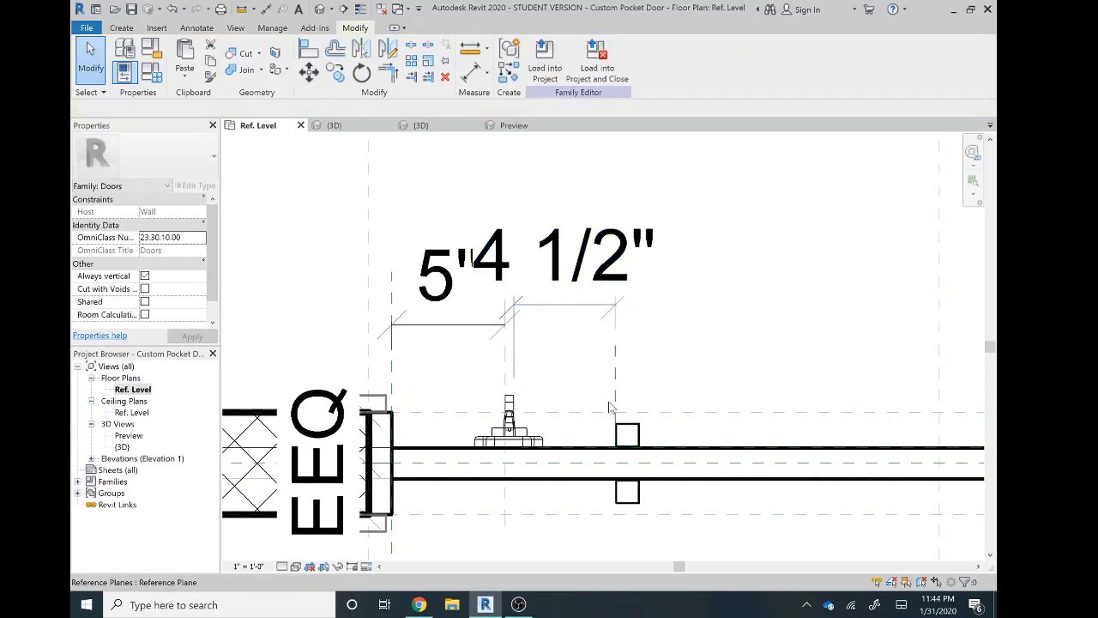
left_click(610, 403)
left_click(561, 287)
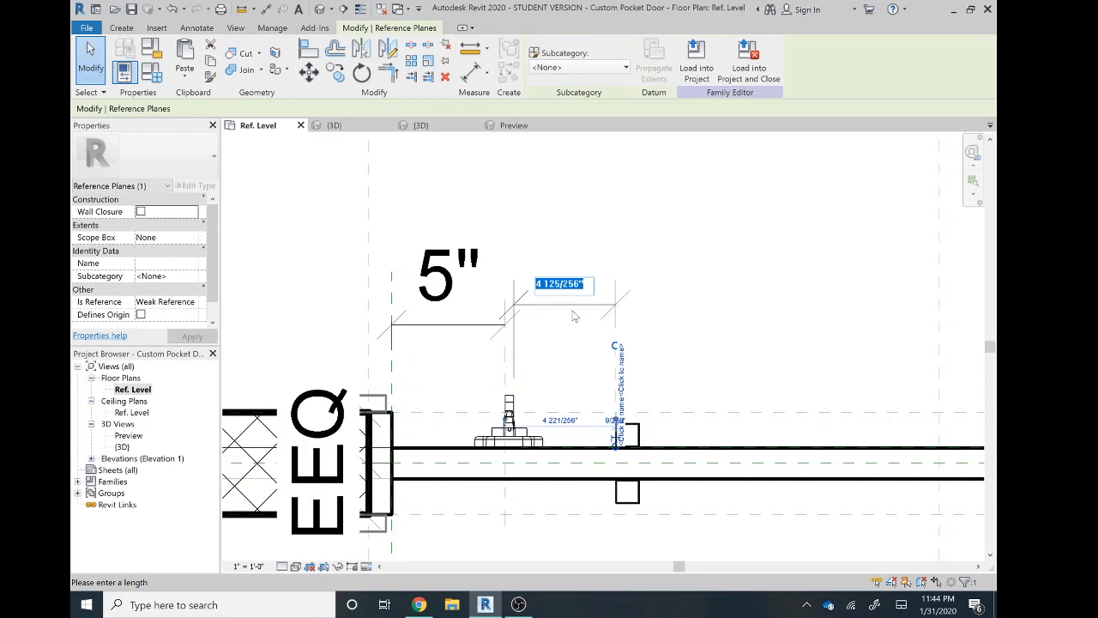
type("5")
key("Return")
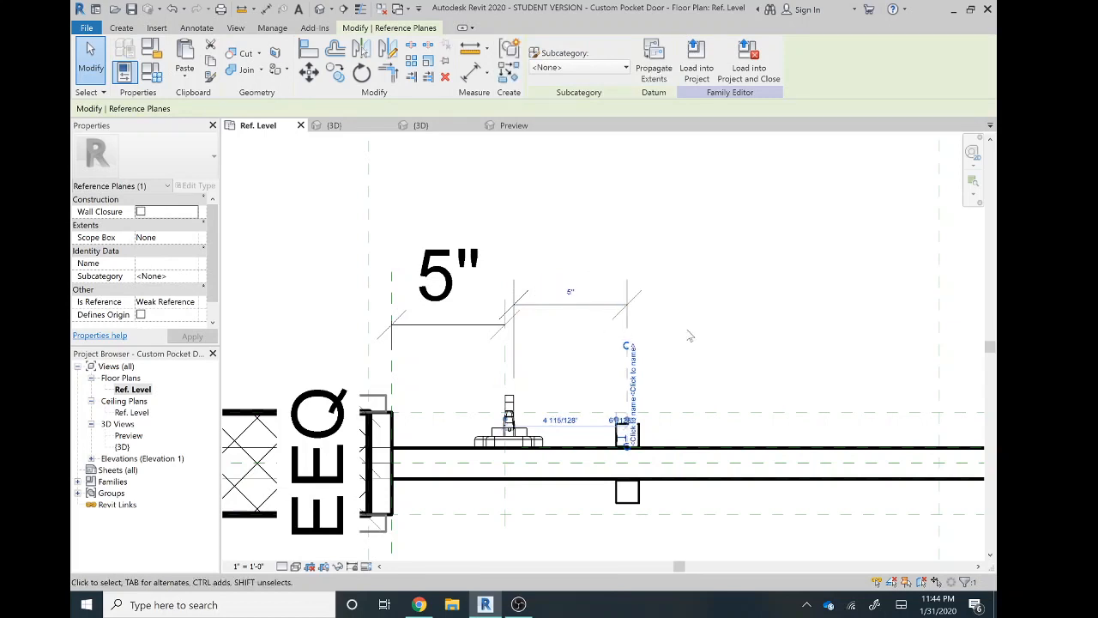
key("Escape")
- Move the square extrusion on the panel's upper face so its left side sits on the repositioned reference plane
scroll(622, 436, "up", 1)
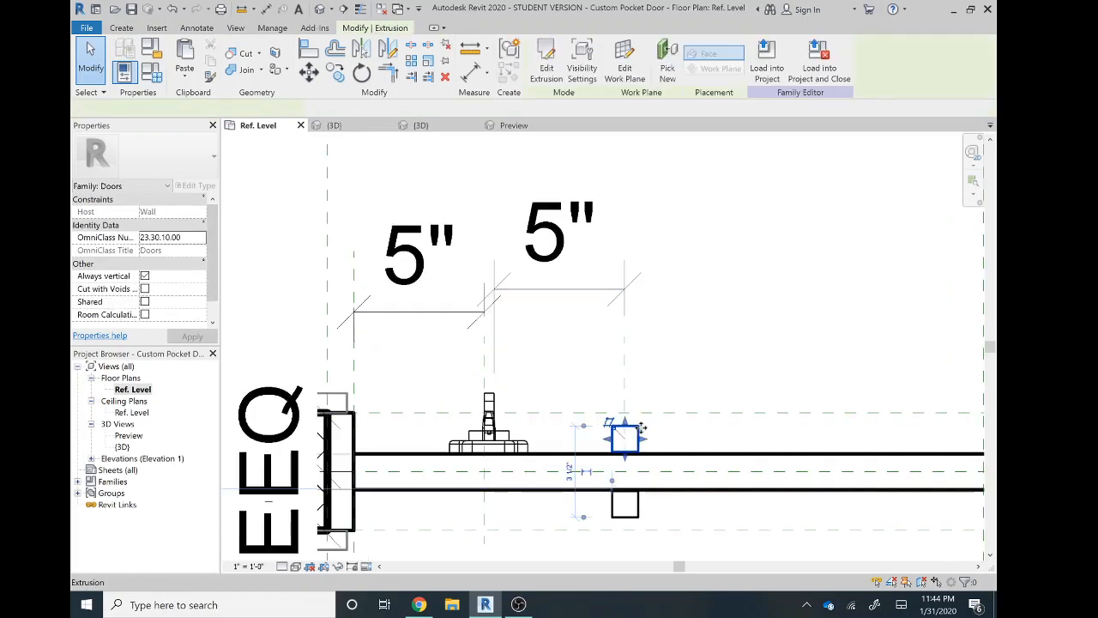
left_click_drag(623, 436, 648, 437)
key("Escape")
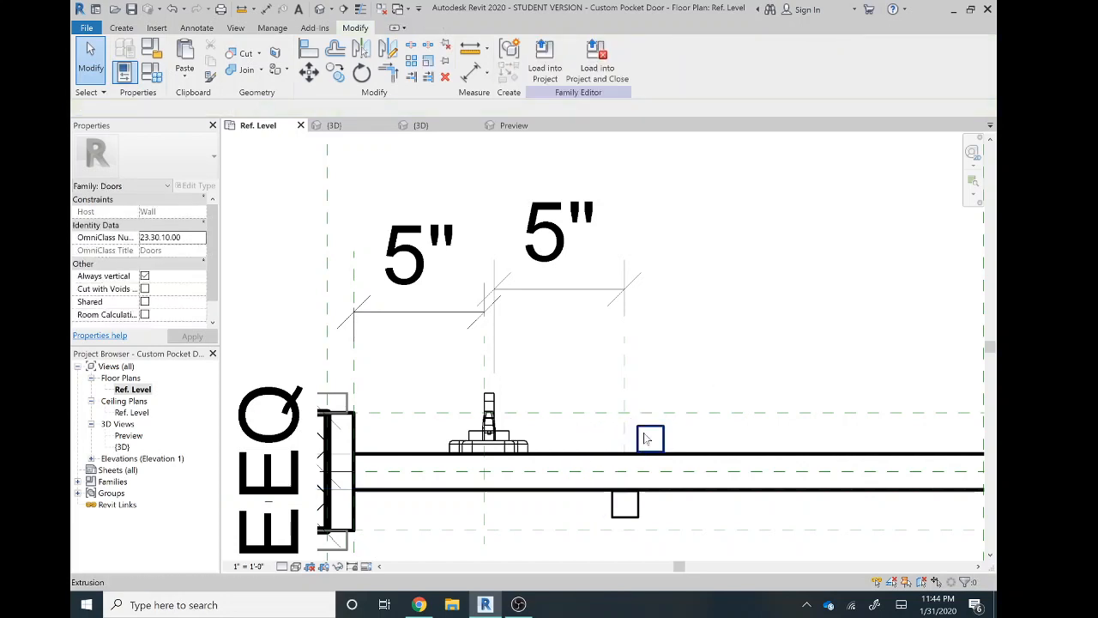
left_click(648, 435)
key("Left")
key("Left")
key("Left")
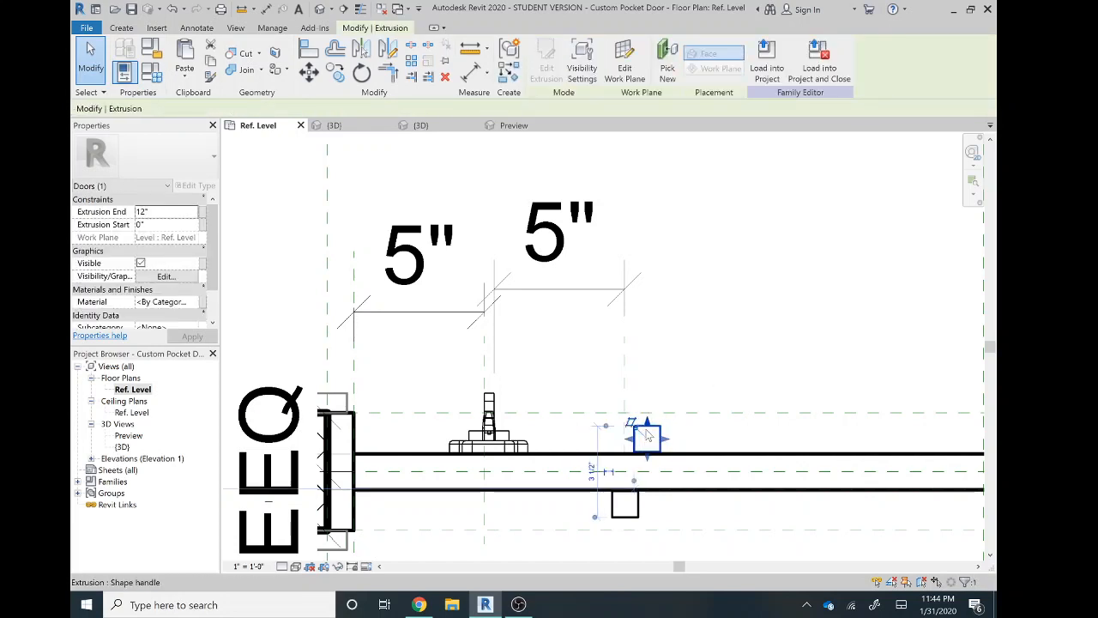
key("Left")
key("Escape")
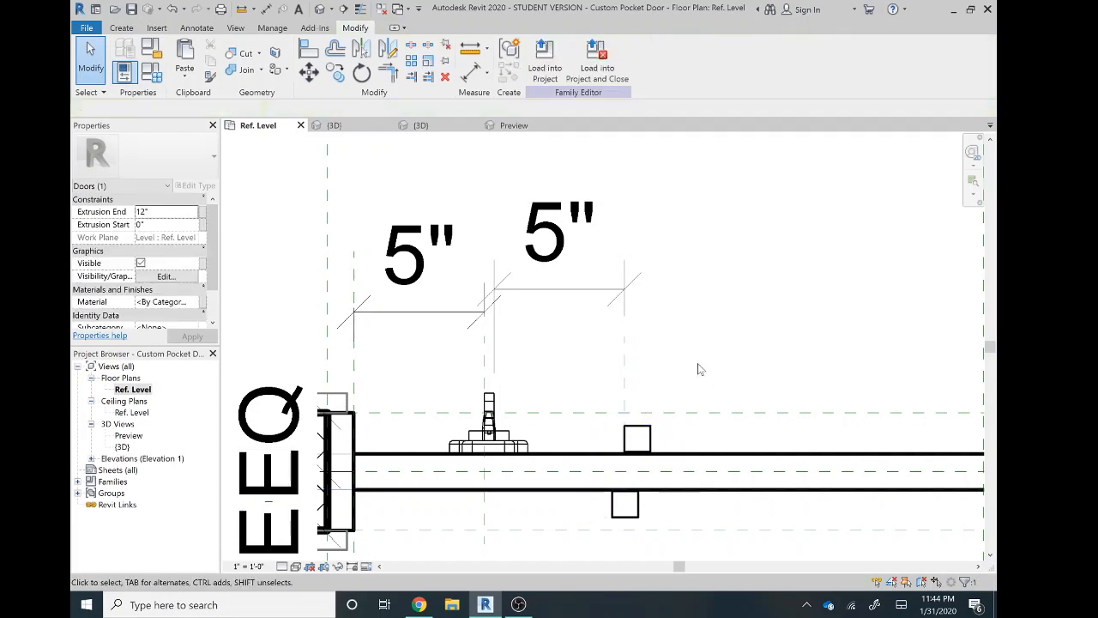
- Delete the old square copy on the panel's lower face and mirror the moved extrusion about the wall's centreline
left_click(635, 513)
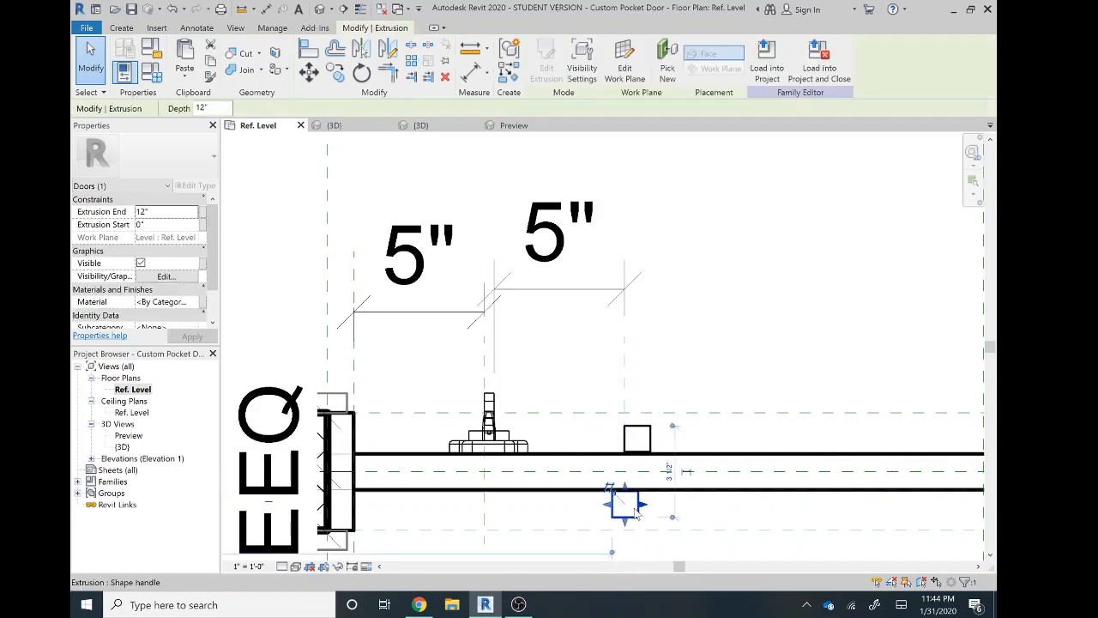
key("Delete")
left_click(650, 449)
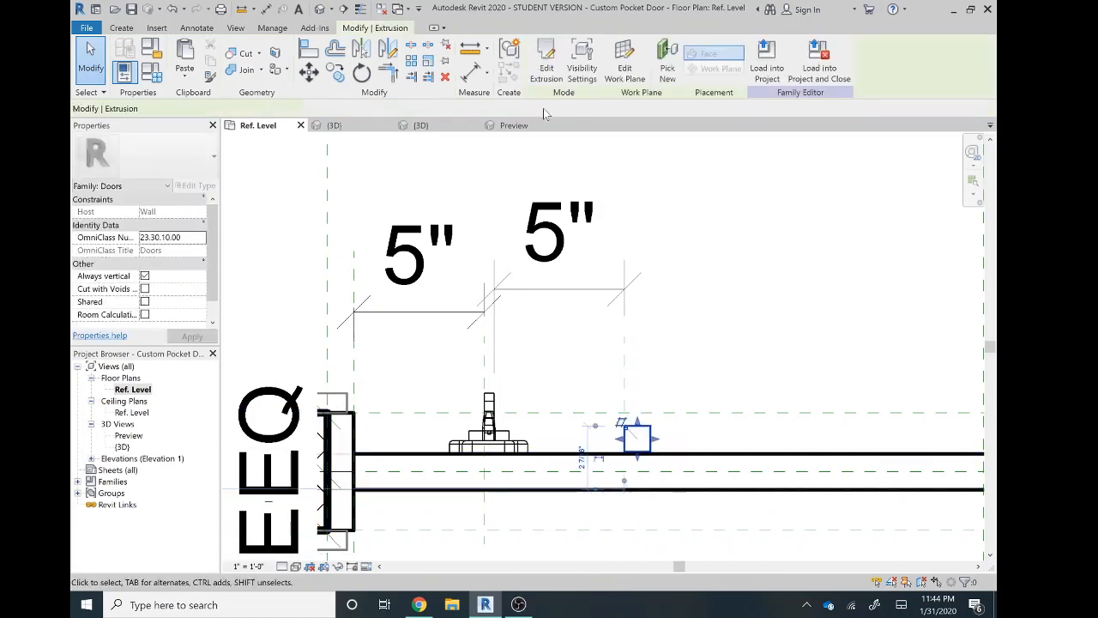
left_click(366, 49)
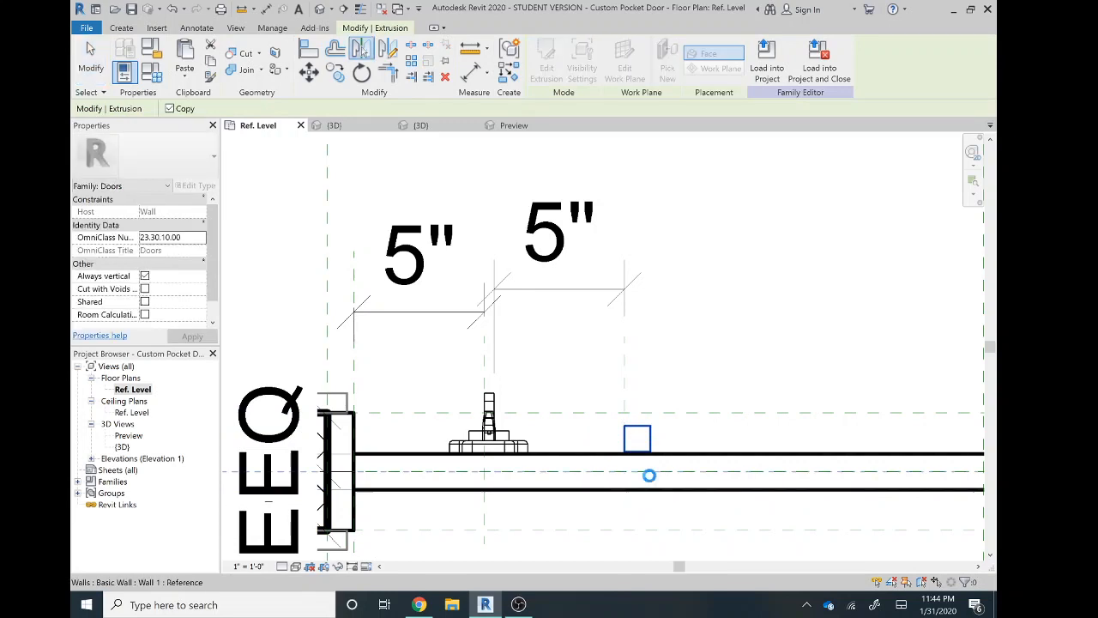
left_click(651, 531)
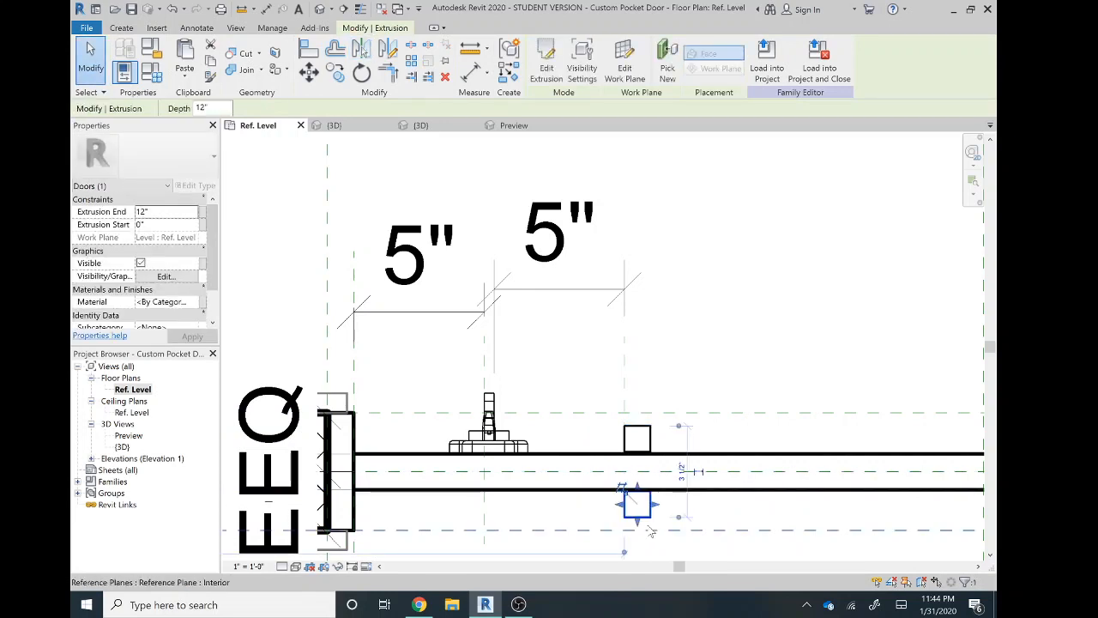
key("m")
key("m")
scroll(721, 365, "down", 1)
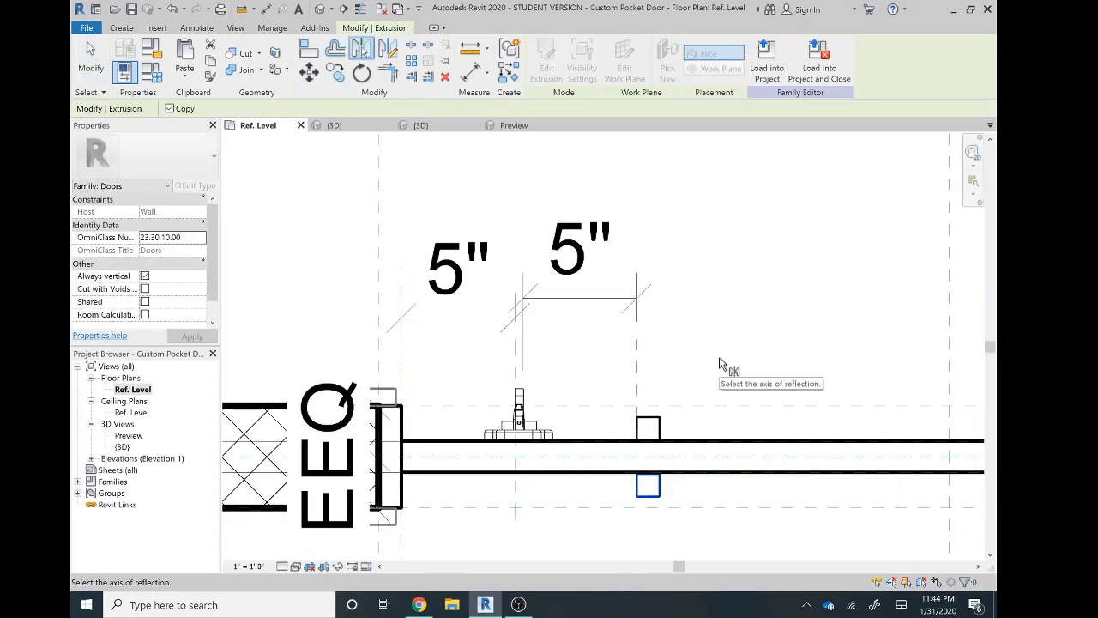
key("Escape")
key("Escape")
- Lock both 5" dimensions on either side of the handle's reference plane
left_click(594, 299)
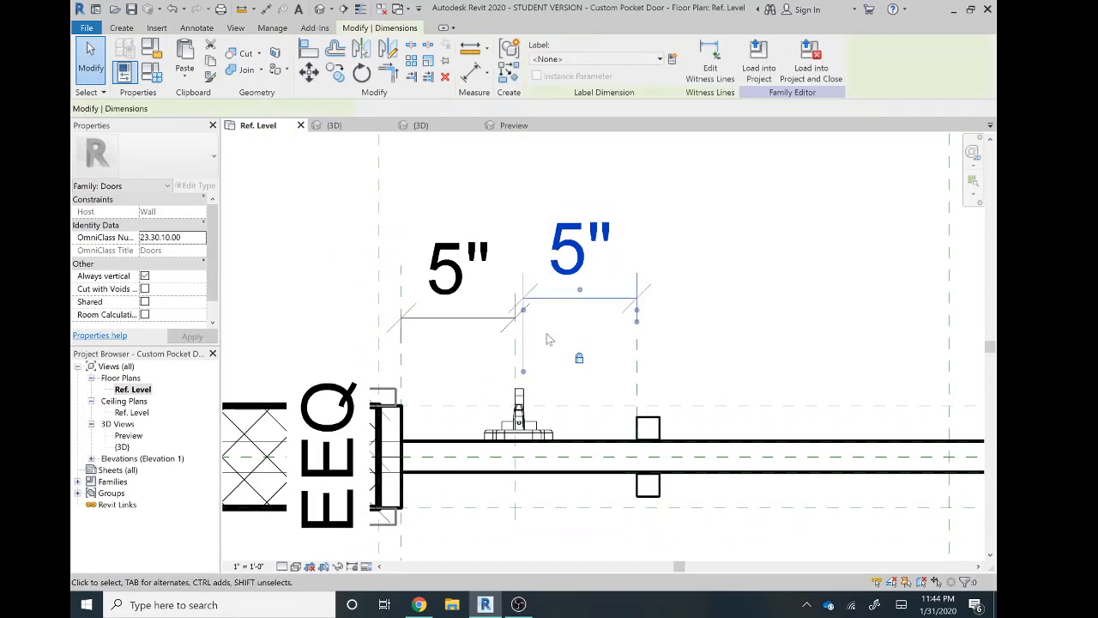
left_click(487, 319)
left_click(460, 378)
left_click(653, 340)
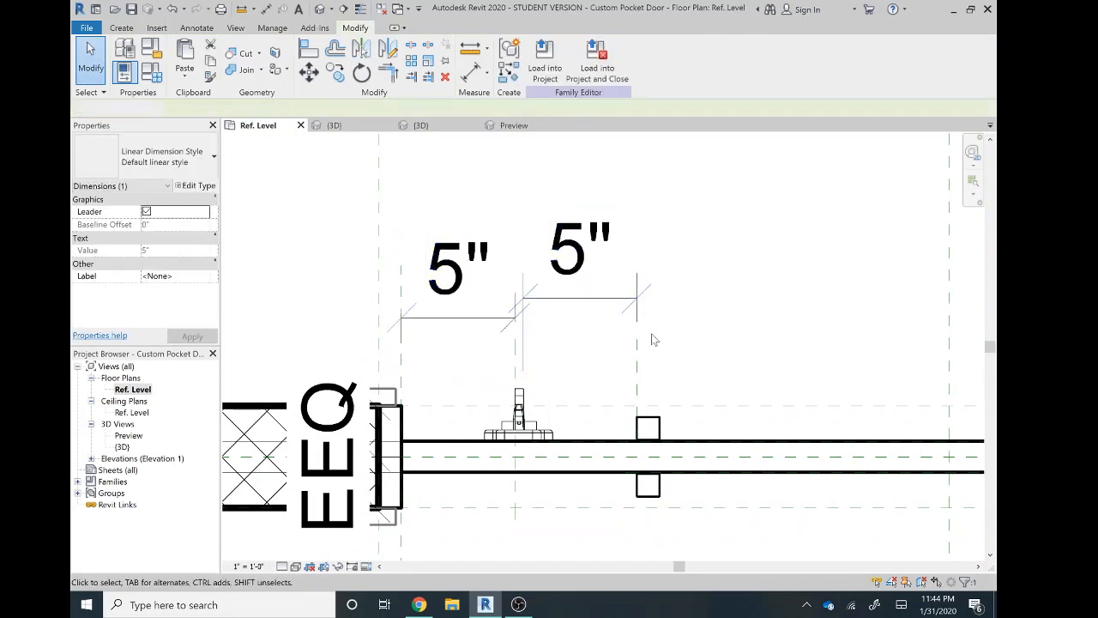
- Open the Preview 3D view and set the extrusion end of the square extrusion on the door's back face to 1"
scroll(652, 340, "down", 2)
scroll(670, 354, "down", 1)
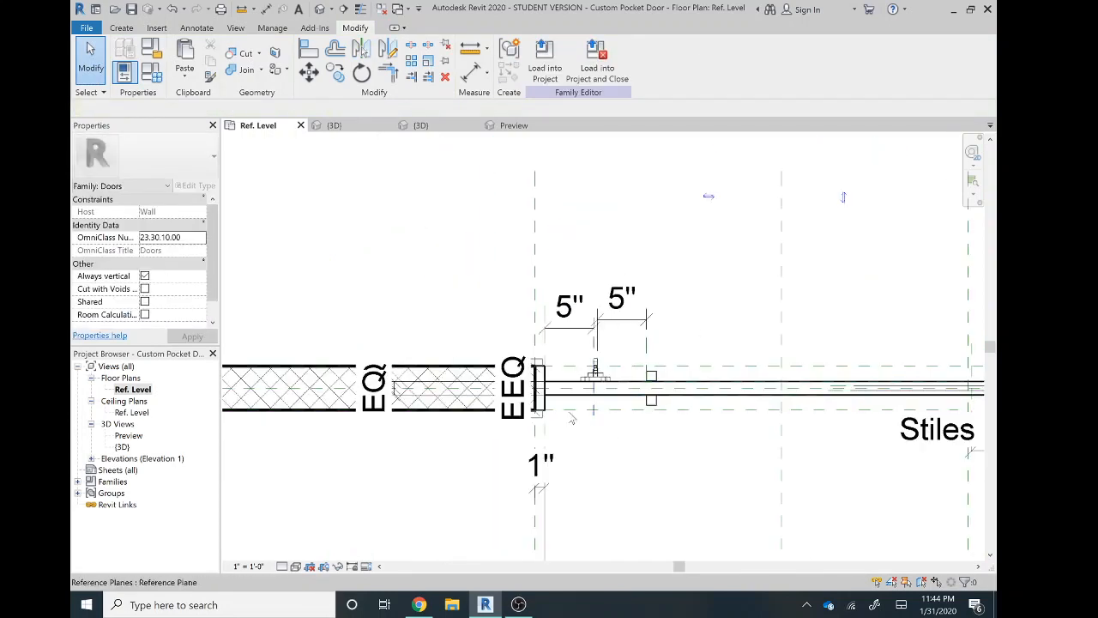
middle_click_drag(670, 353, 476, 331)
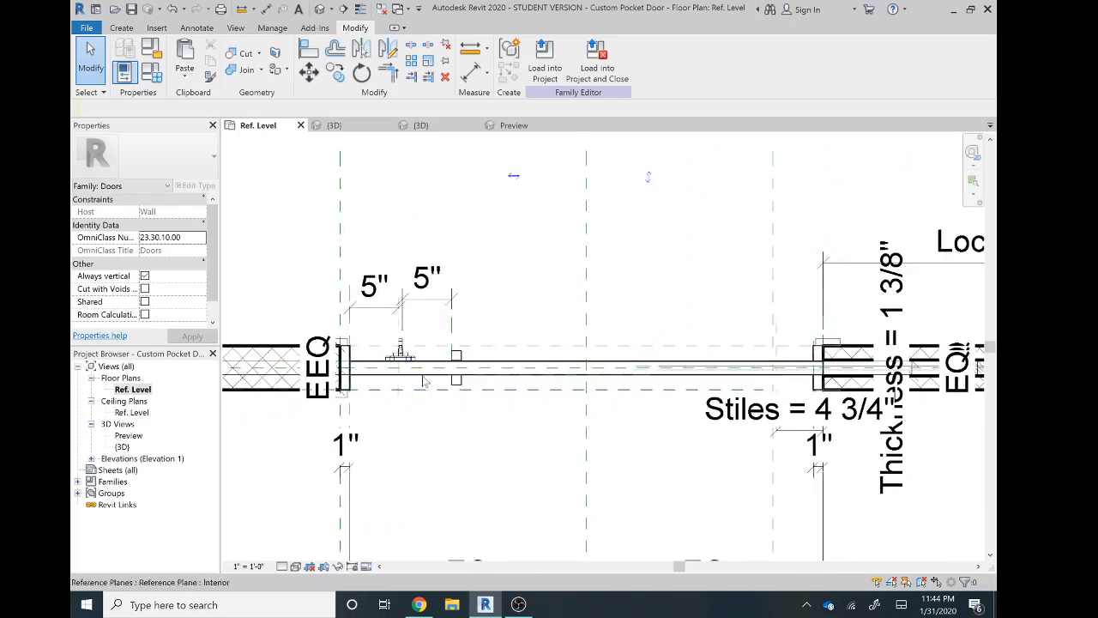
double_click(129, 435)
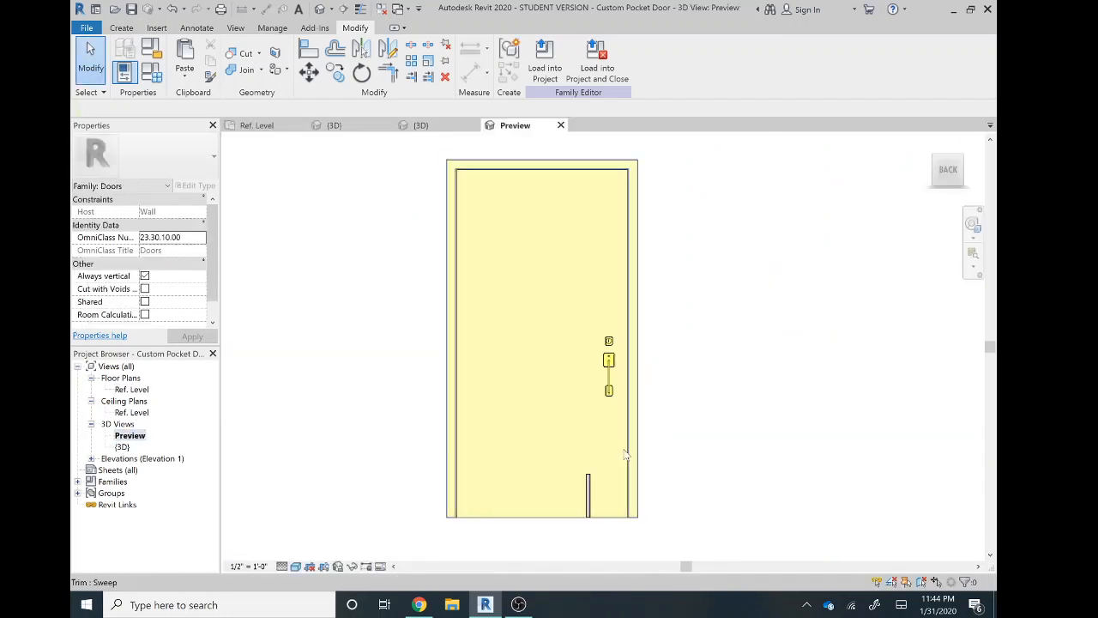
scroll(574, 499, "up", 3)
middle_click_drag(575, 499, 579, 383)
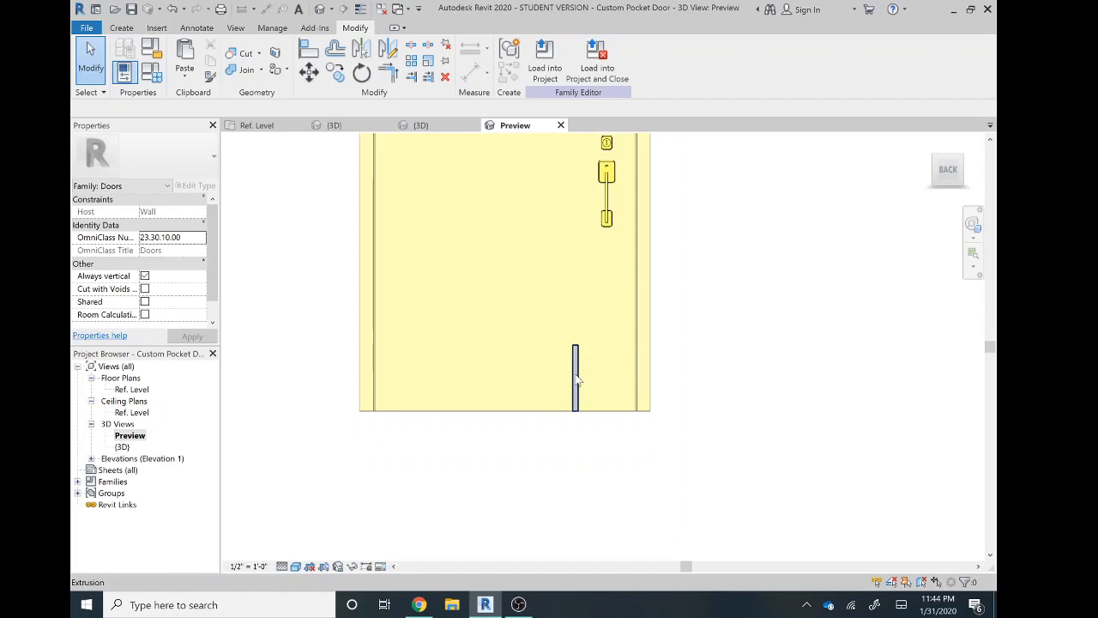
left_click(575, 374)
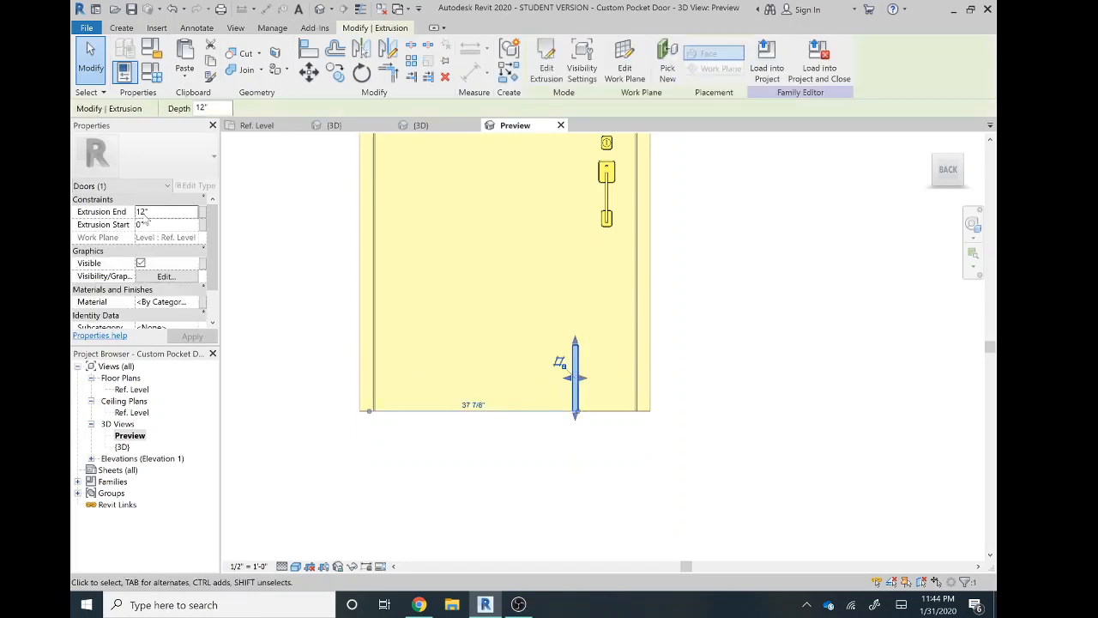
left_click(143, 212)
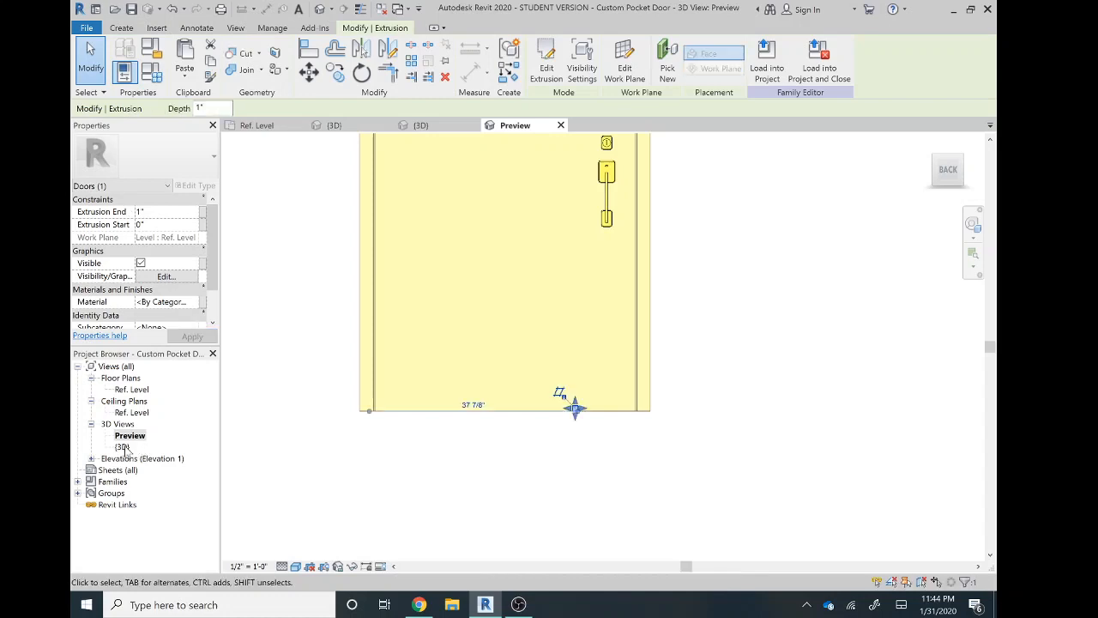
- In the {3D} view, set the extrusion end of the square extrusion on the door's front face to 1"
key("ctrl+Tab")
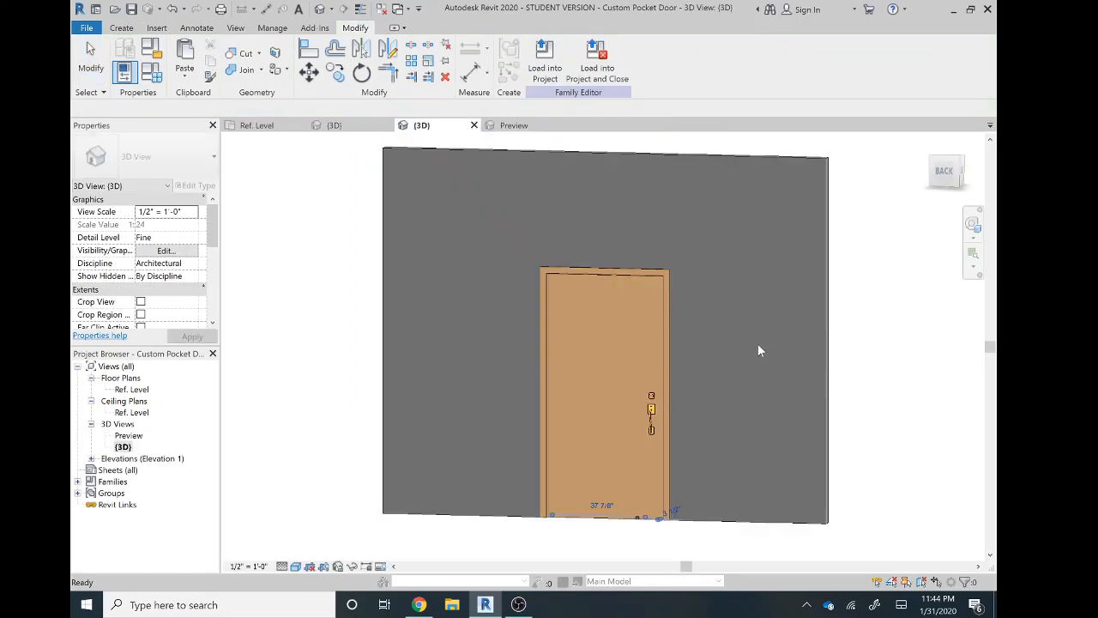
left_click(635, 511)
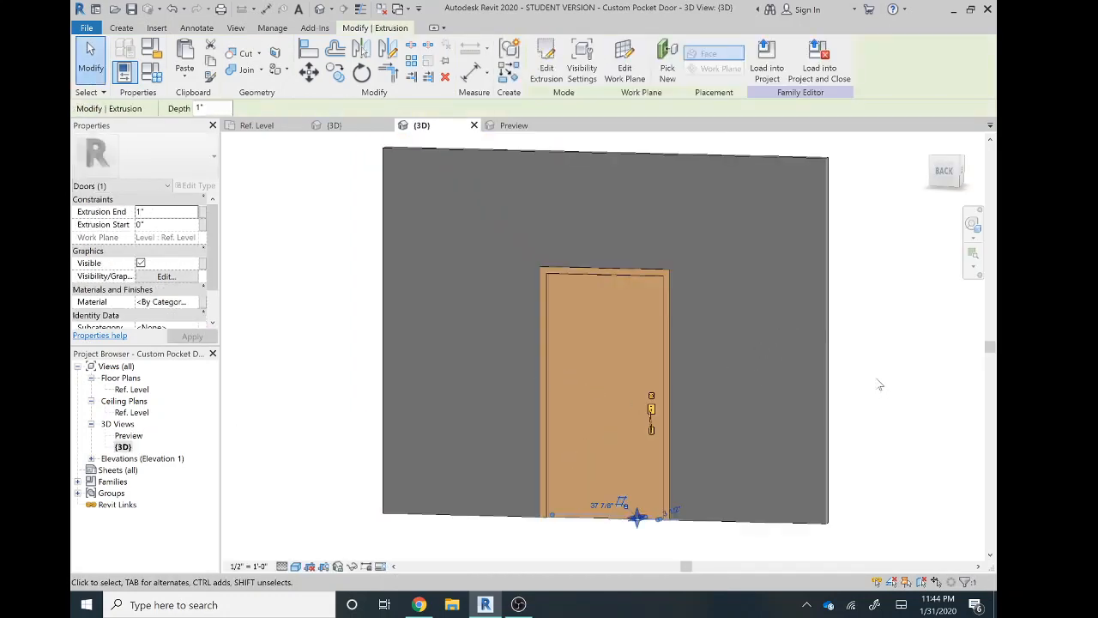
middle_click_drag(635, 511, 485, 416, "shift")
scroll(644, 502, "up", 1)
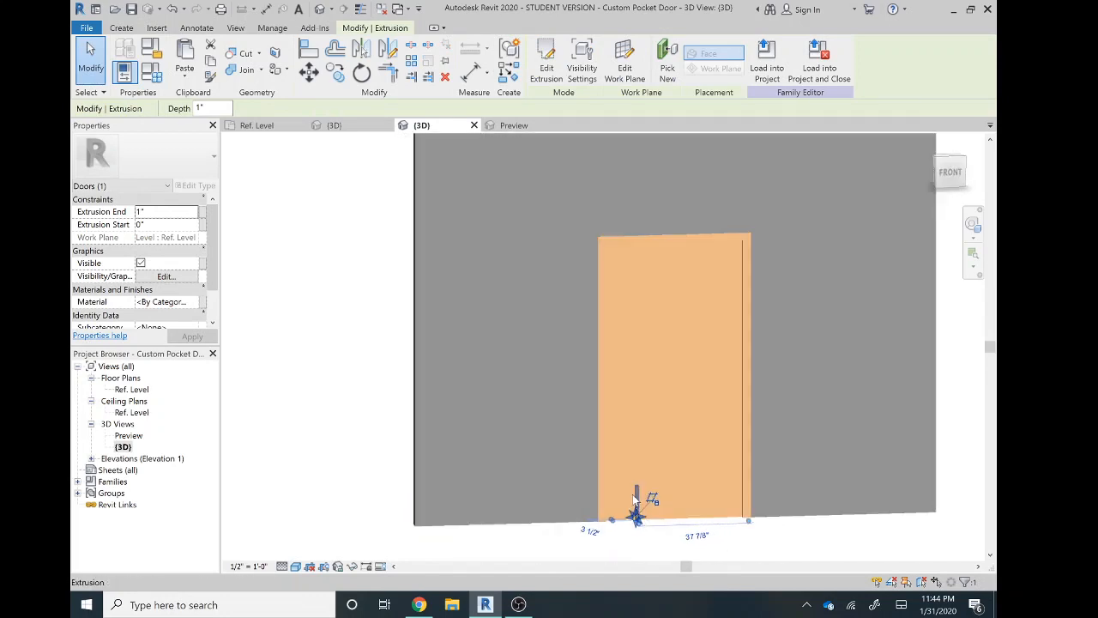
left_click(638, 496)
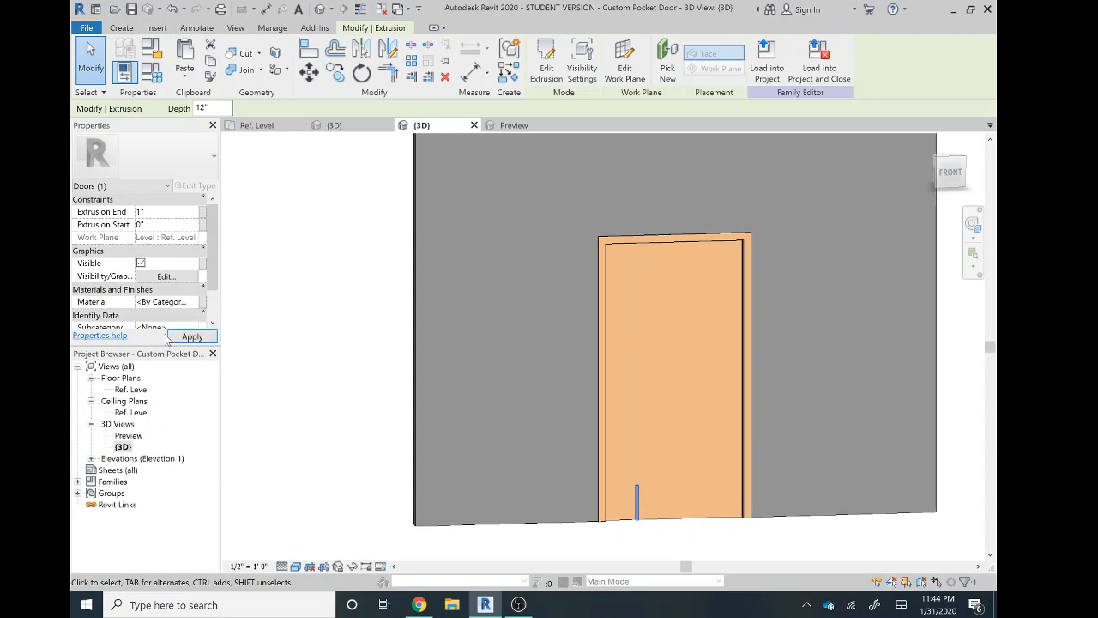
left_click(128, 436)
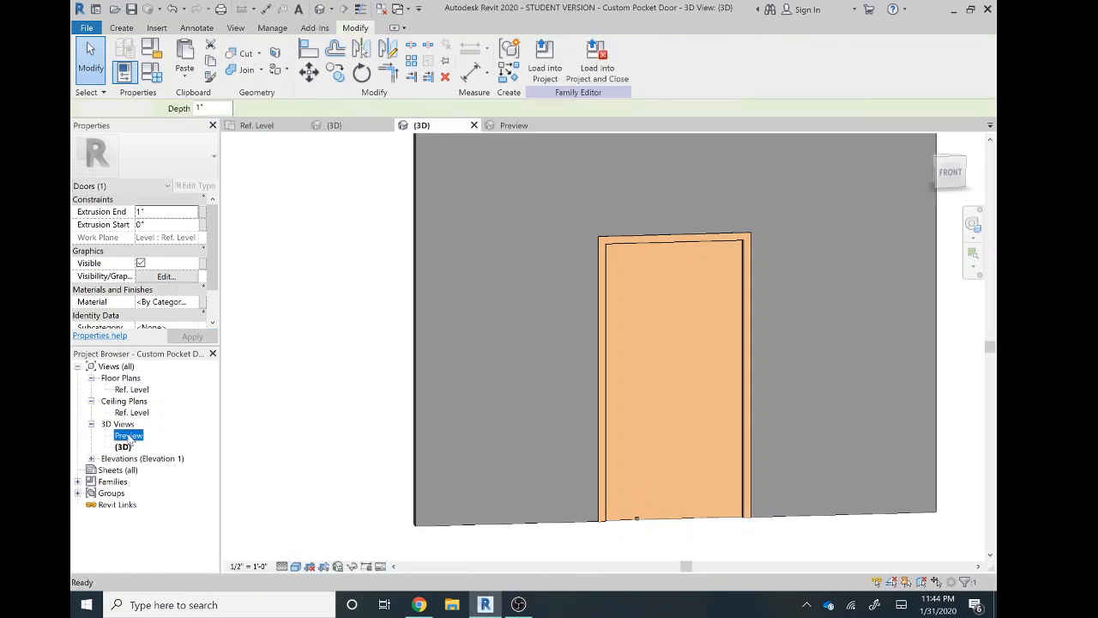
- Return to the Preview 3D view and inspect the square extrusion at the base of the door's back face
double_click(128, 435)
left_click(613, 372)
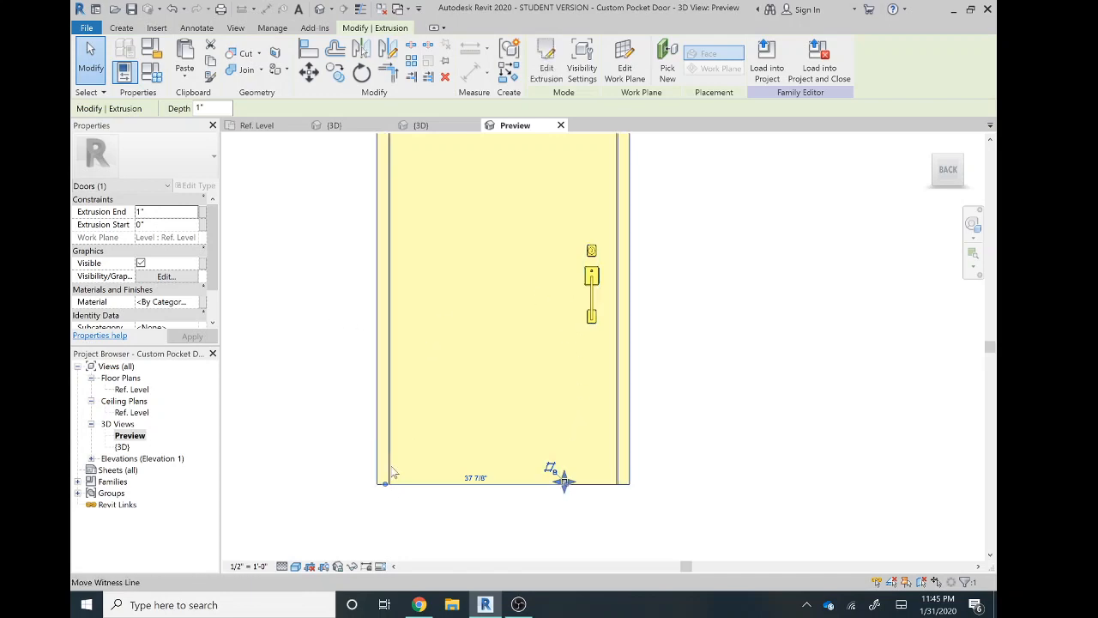
left_click(566, 486)
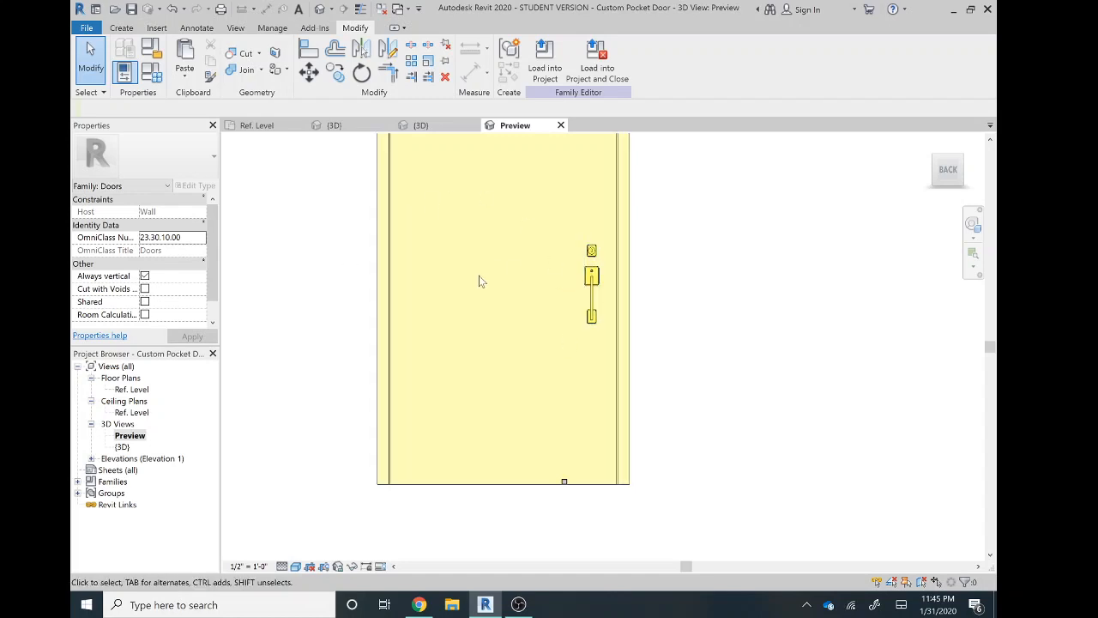
- In the Ref. Level floor plan, mirror a copy of the brass door handle about the wall's centreline onto the panel's opposite face
double_click(131, 390)
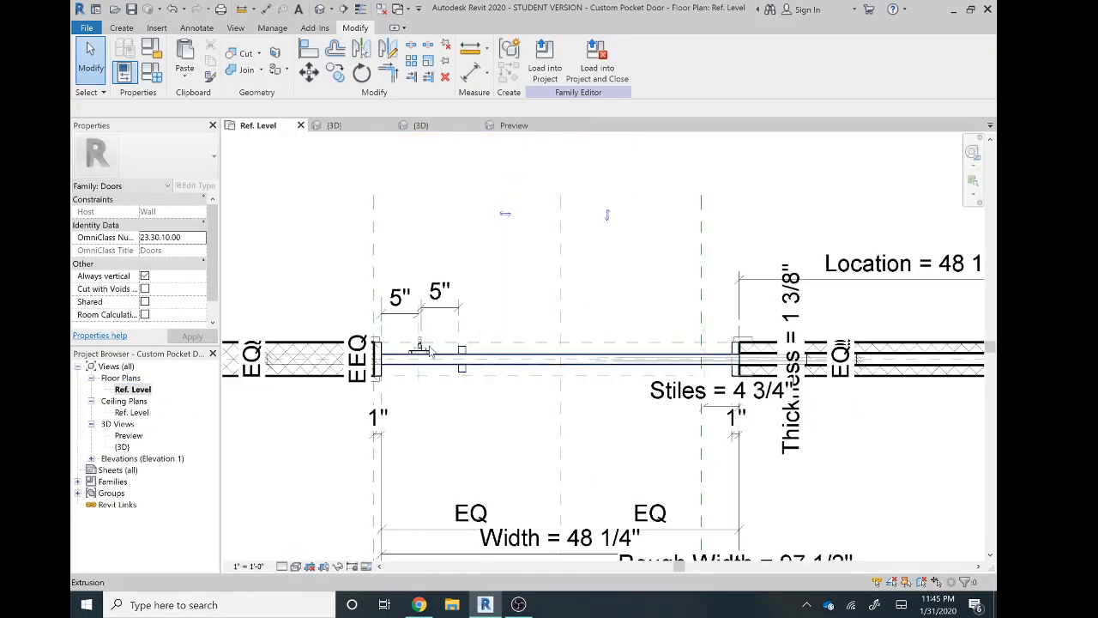
scroll(429, 350, "up", 3)
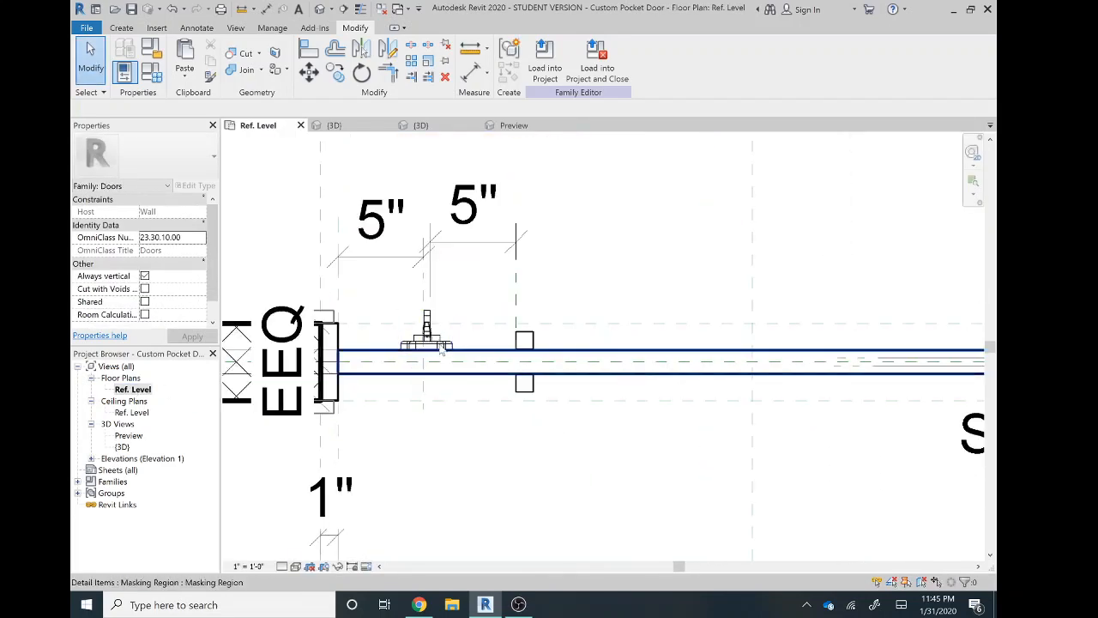
left_click(433, 343)
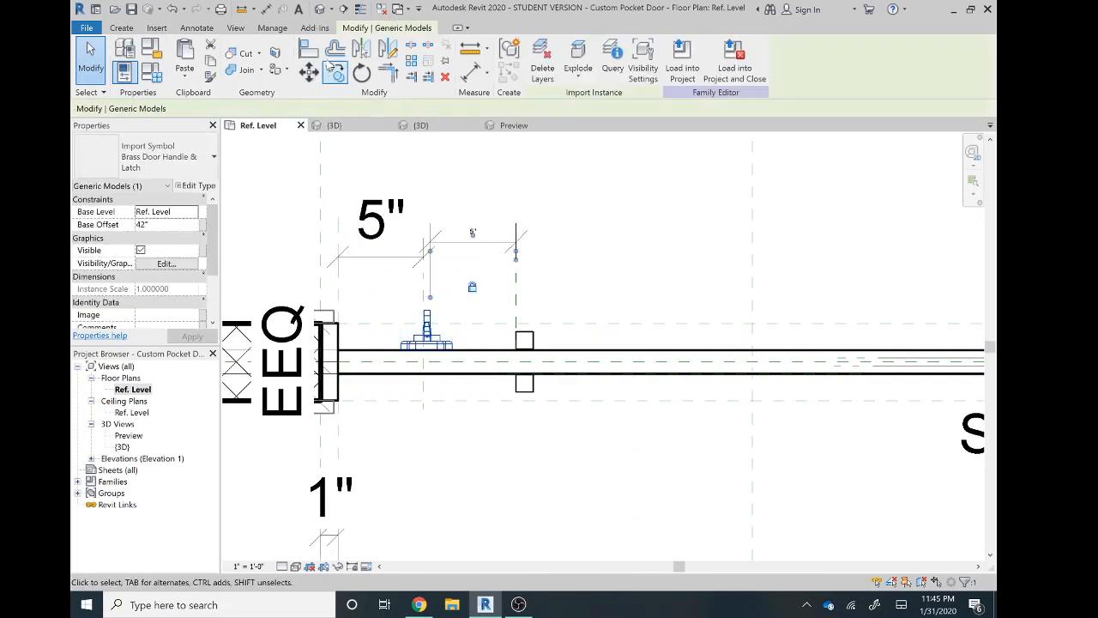
left_click(359, 53)
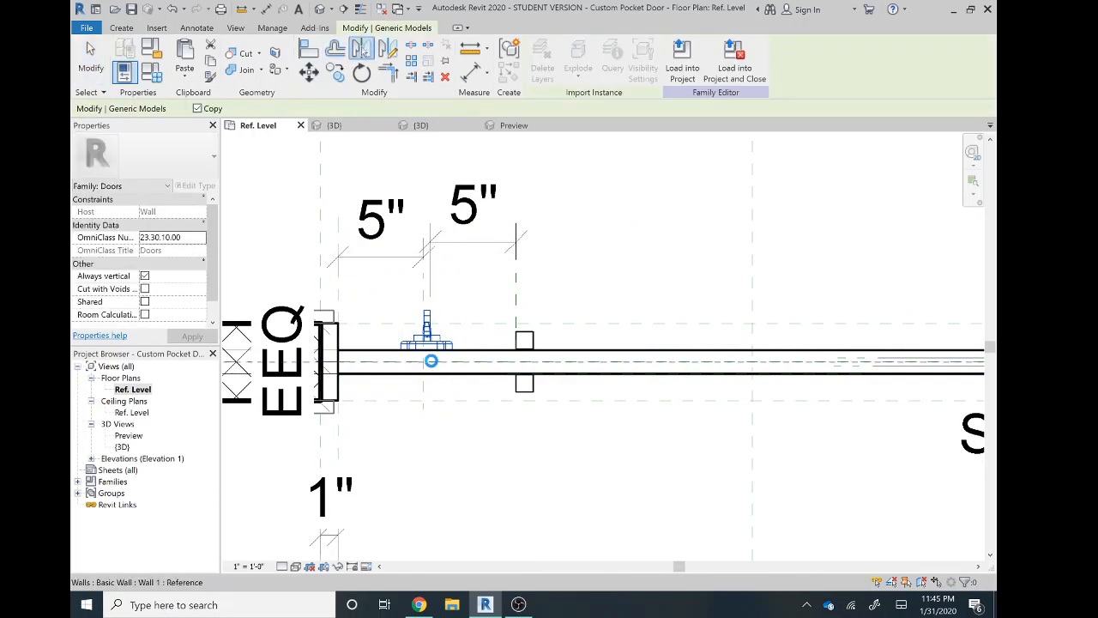
left_click(429, 361)
left_click(439, 486)
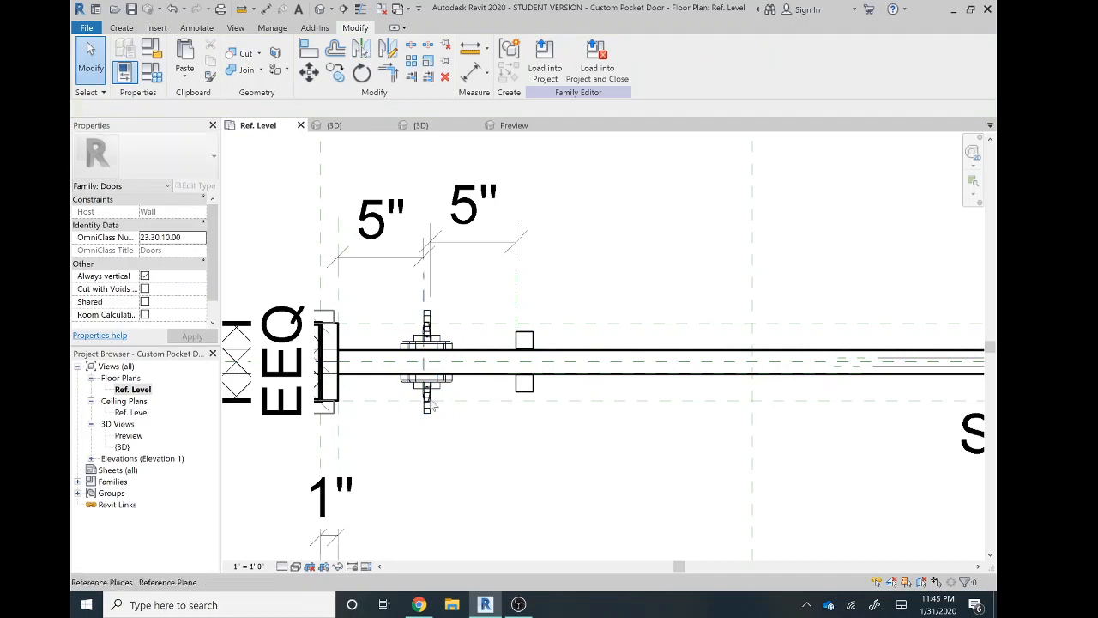
- Examine the floor plan's handles, square extrusions, door trim, wall pocket and width dimensions along the whole opening
scroll(391, 449, "down", 2)
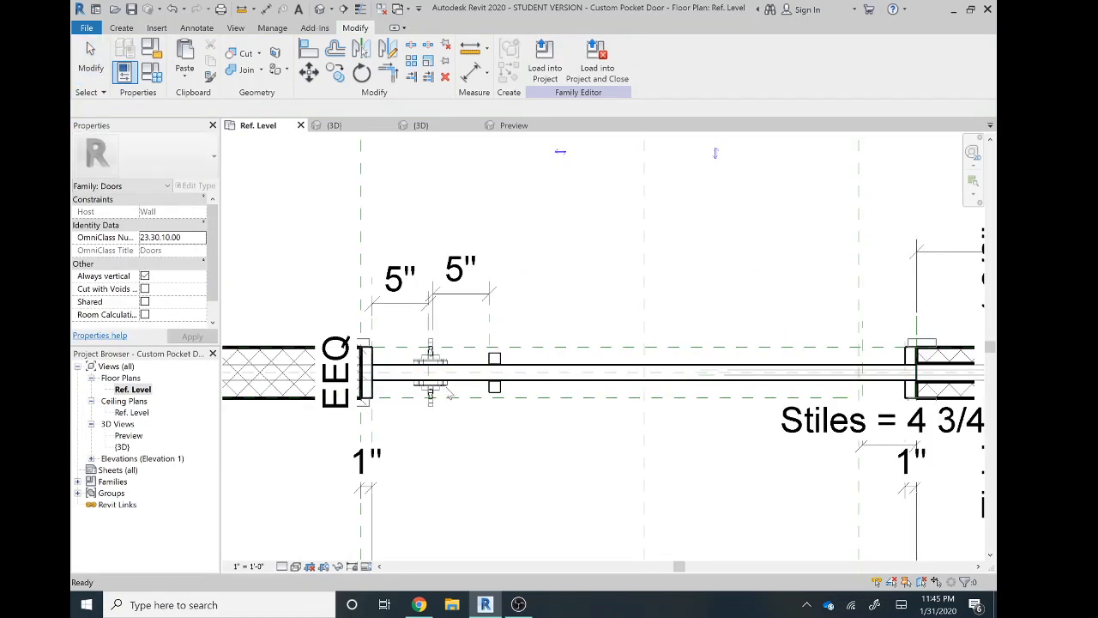
scroll(542, 378, "down", 2)
scroll(642, 457, "down", 1)
middle_click_drag(632, 424, 617, 319)
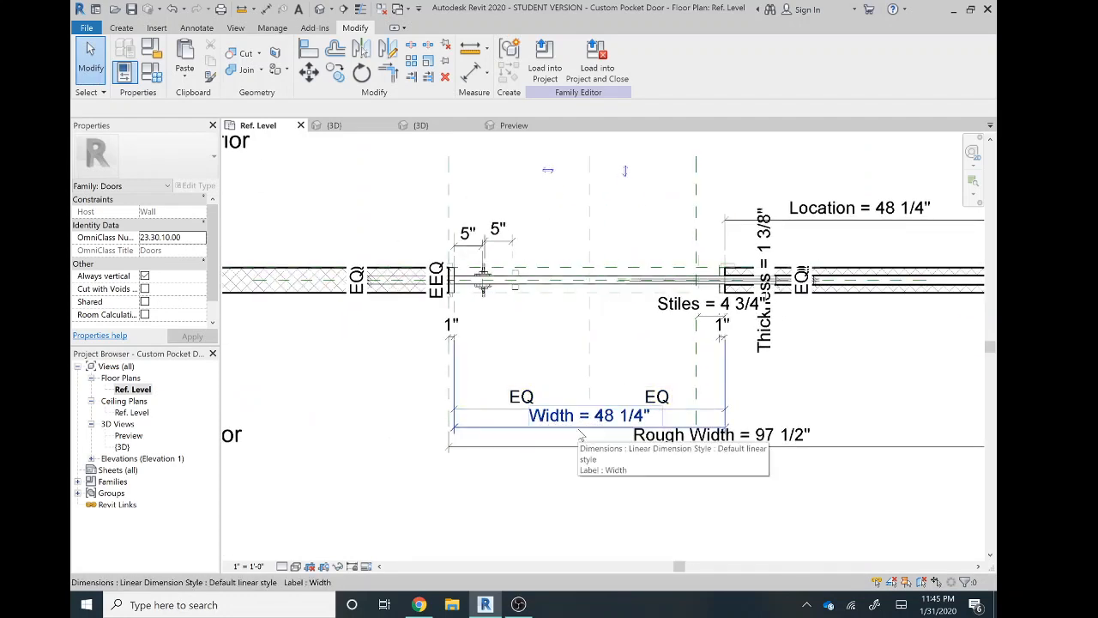
scroll(574, 359, "down", 1)
middle_click_drag(542, 387, 490, 500)
scroll(695, 396, "up", 1)
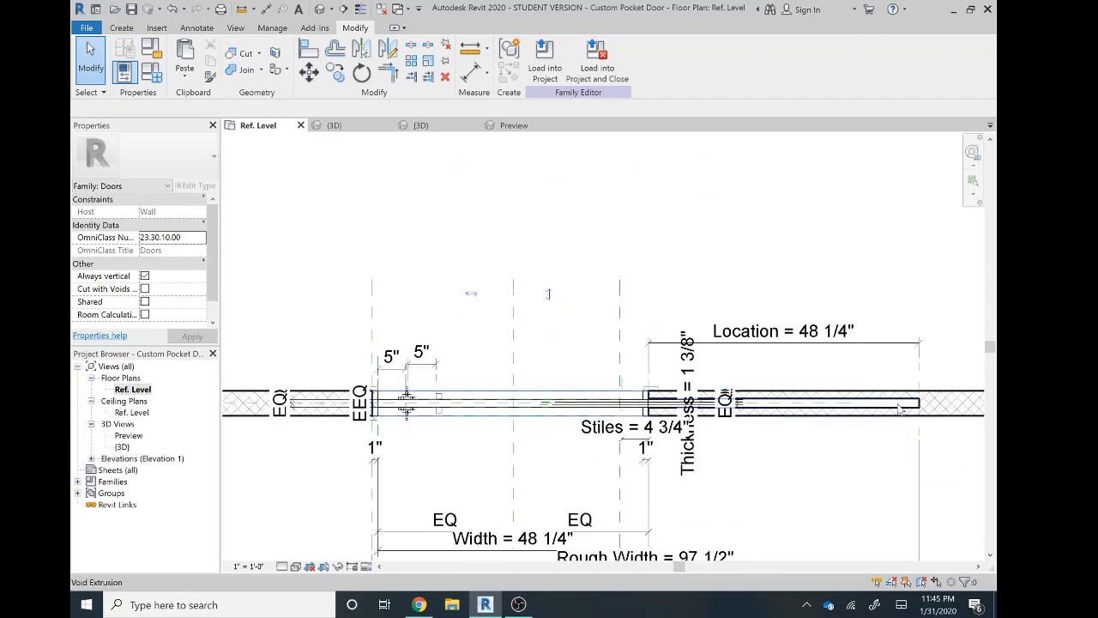
scroll(901, 410, "up", 4)
scroll(791, 429, "down", 3)
middle_click_drag(601, 421, 710, 390)
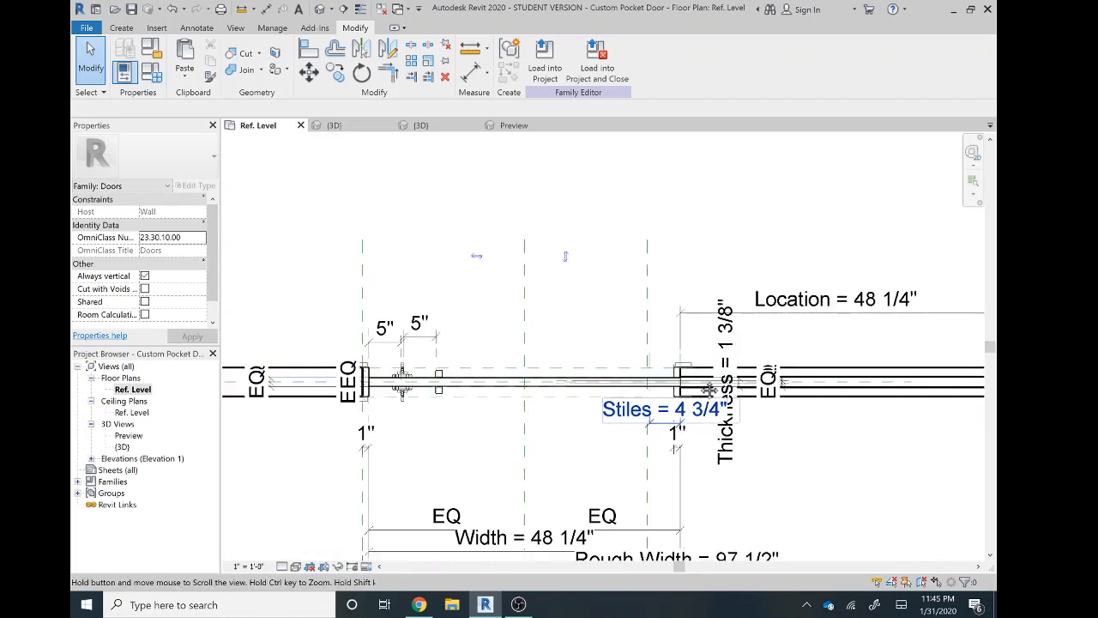
scroll(508, 400, "down", 2)
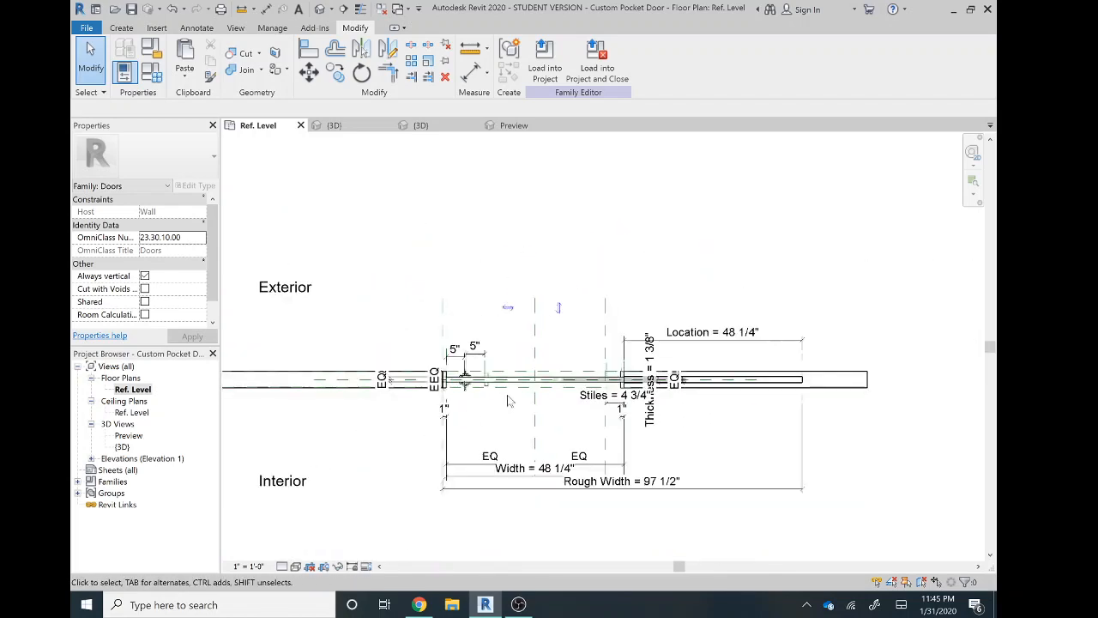
scroll(509, 401, "up", 2)
scroll(514, 401, "down", 1)
middle_click_drag(529, 404, 602, 381)
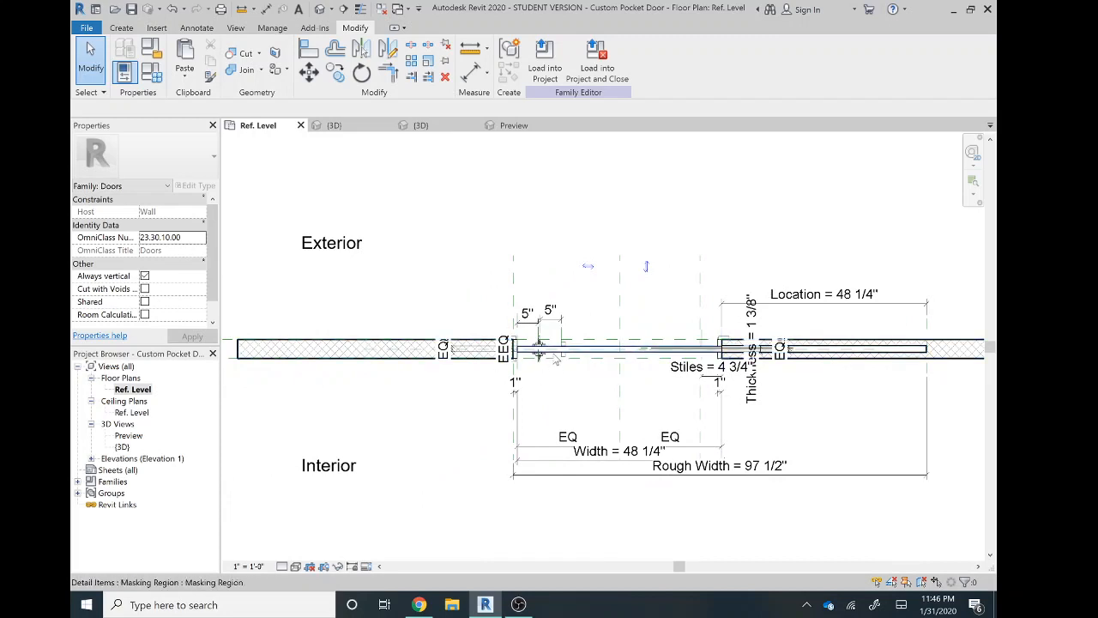
scroll(539, 348, "up", 1)
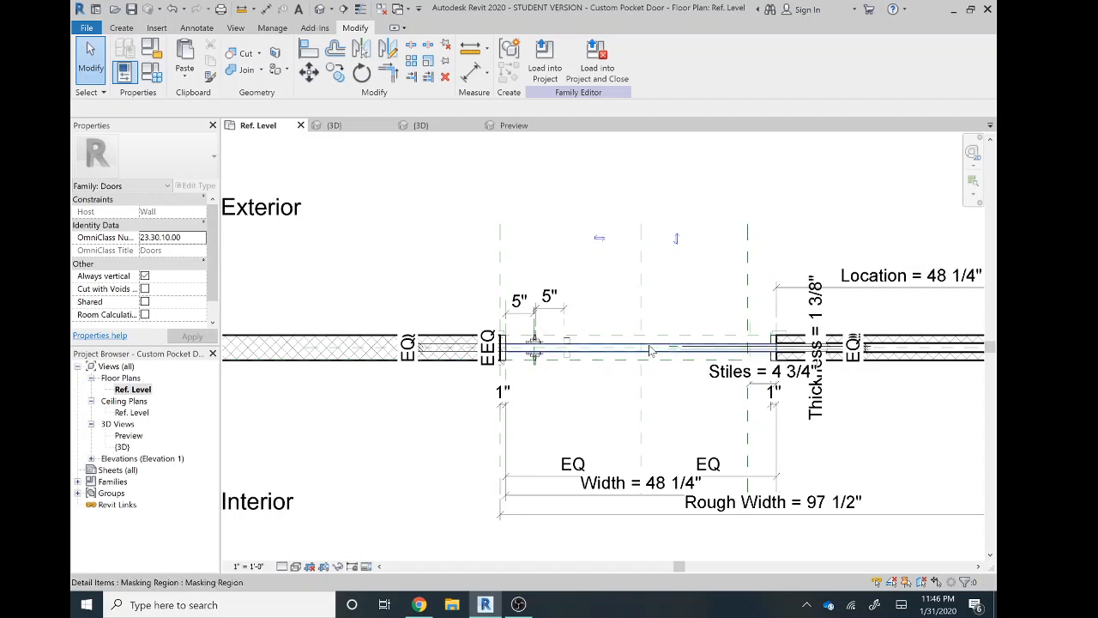
scroll(513, 341, "up", 3)
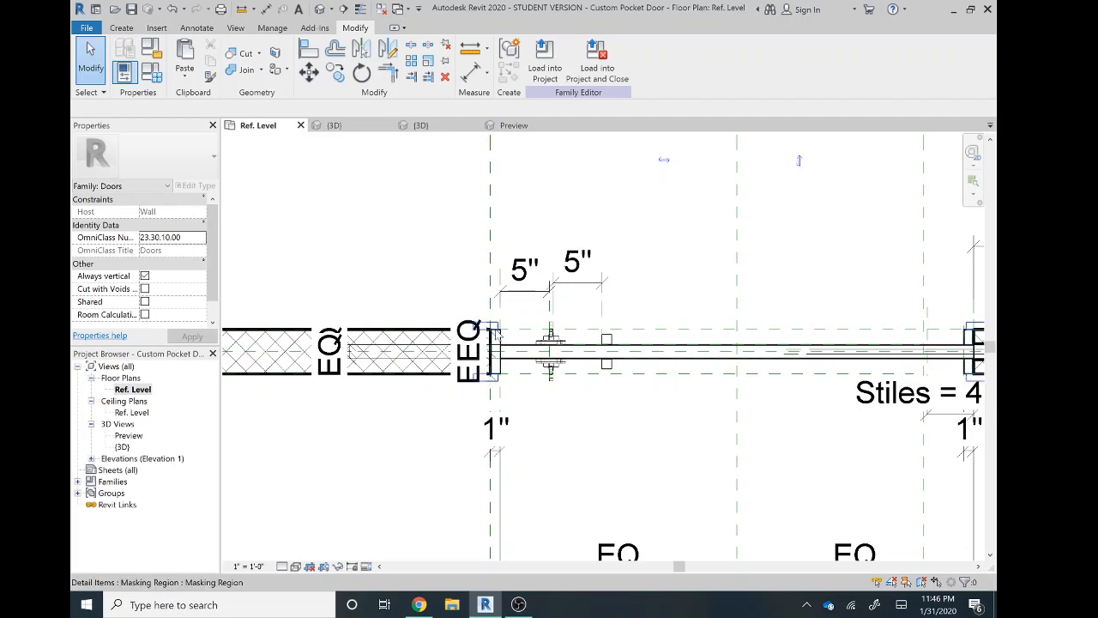
scroll(827, 386, "down", 3)
middle_click_drag(767, 375, 618, 363)
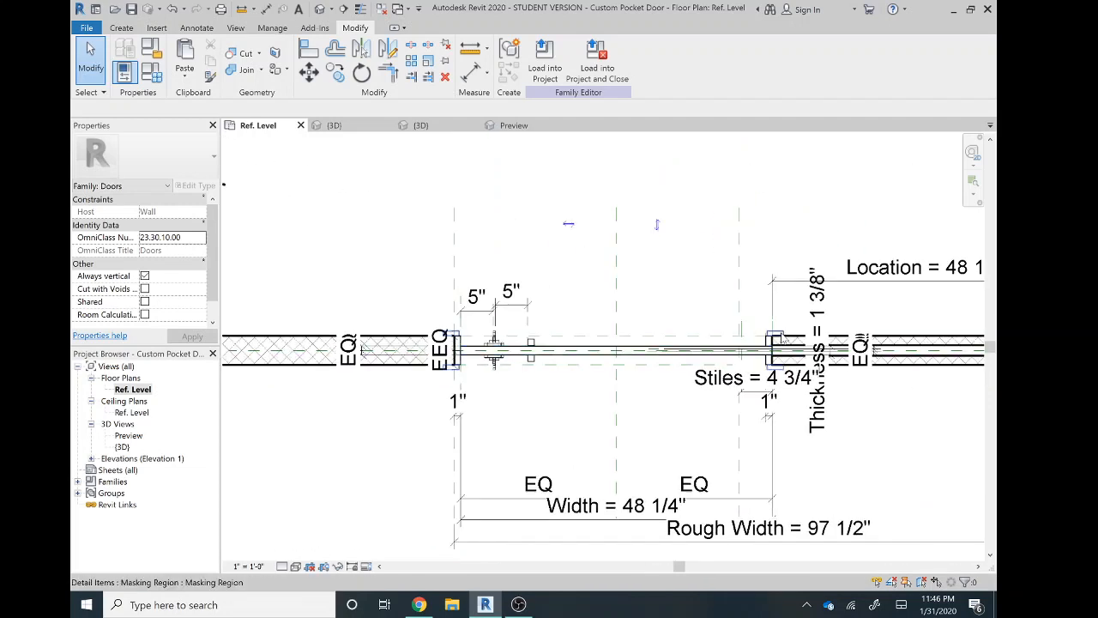